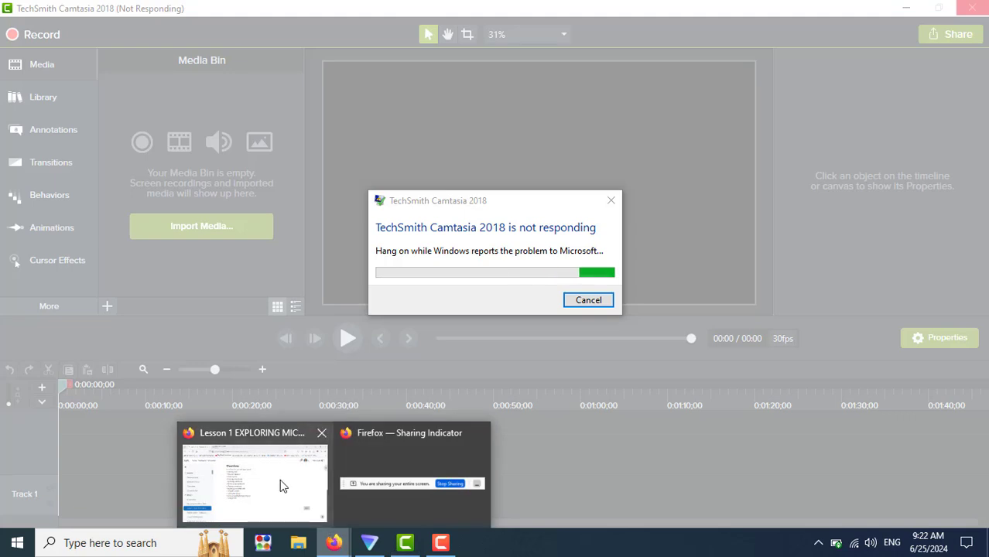
Return to the Lesson 1 Excel page and check the downloaded Course Outline document
{"action": "left_click", "coordinate": [280, 479]}
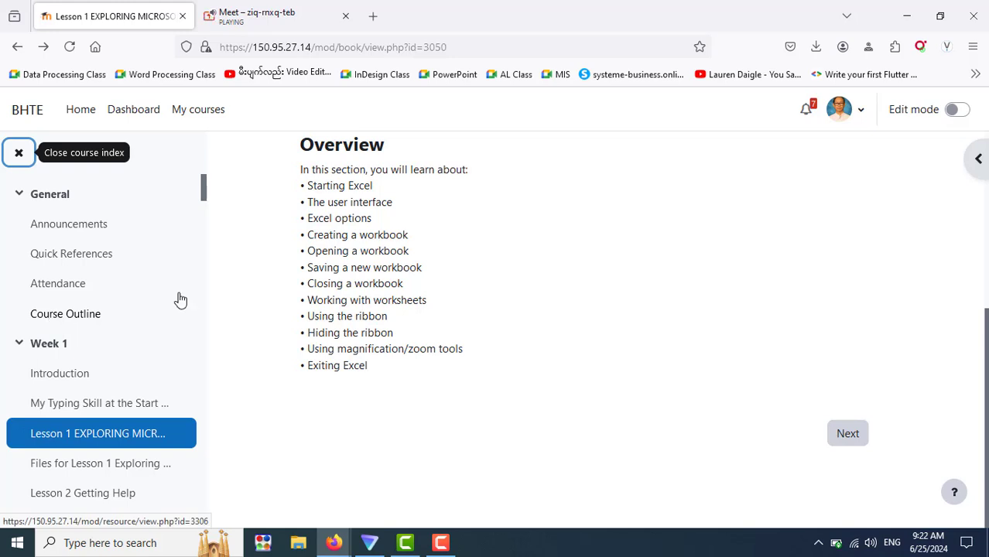
{"action": "left_click", "coordinate": [815, 52]}
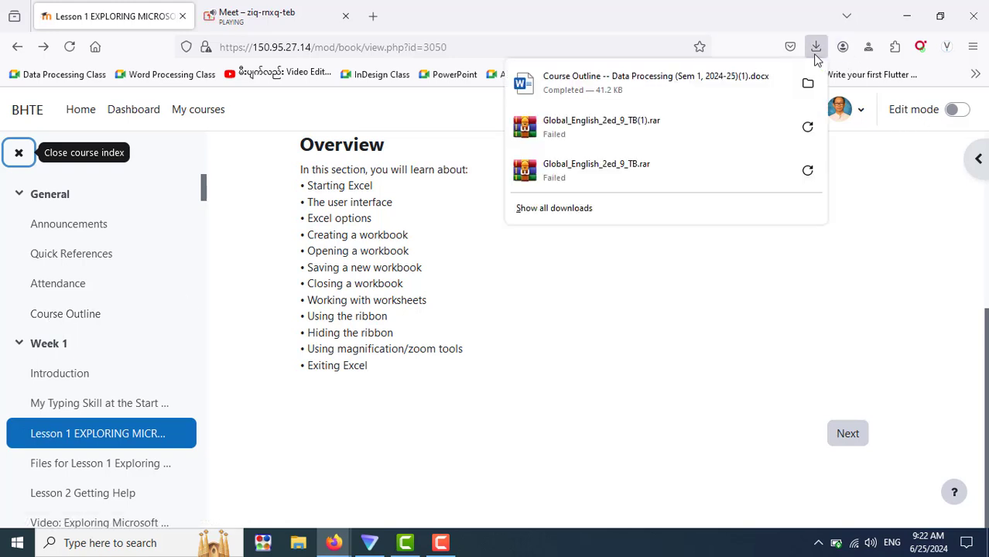
{"action": "left_click", "coordinate": [652, 90]}
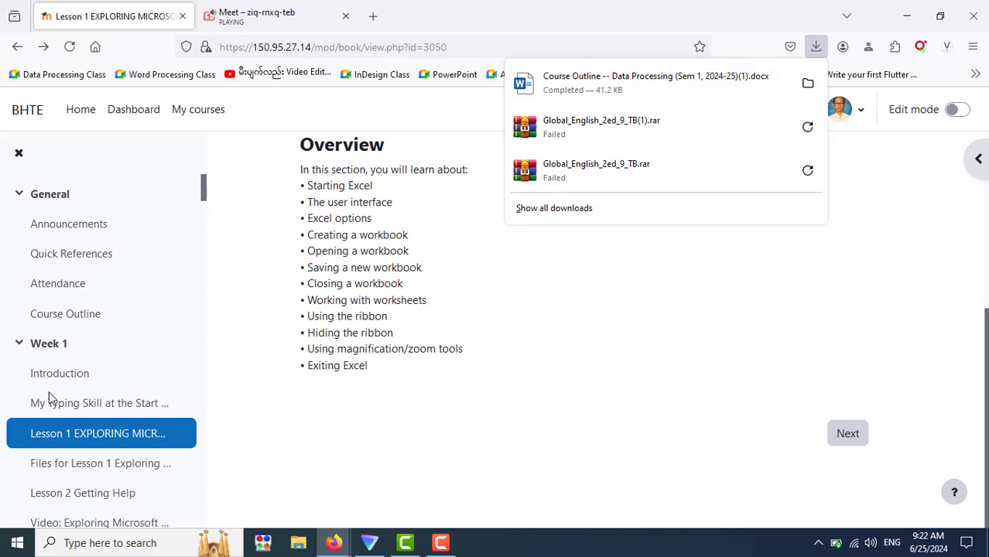
{"action": "left_click", "coordinate": [158, 365]}
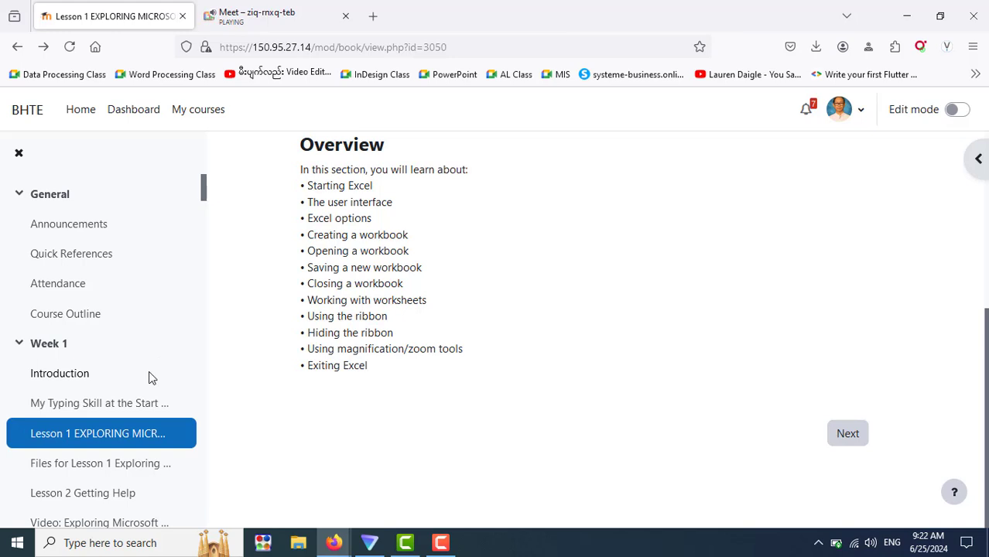
{"action": "left_click", "coordinate": [149, 372]}
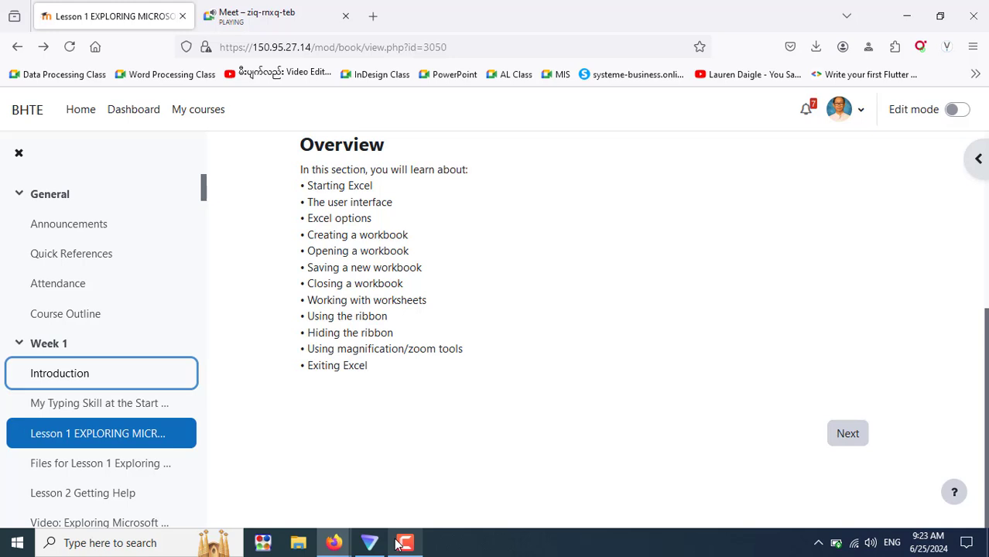
{"action": "scroll", "coordinate": [88, 375], "scroll_direction": "down", "scroll_amount": 4}
{"action": "scroll", "coordinate": [88, 375], "scroll_direction": "down", "scroll_amount": 1}
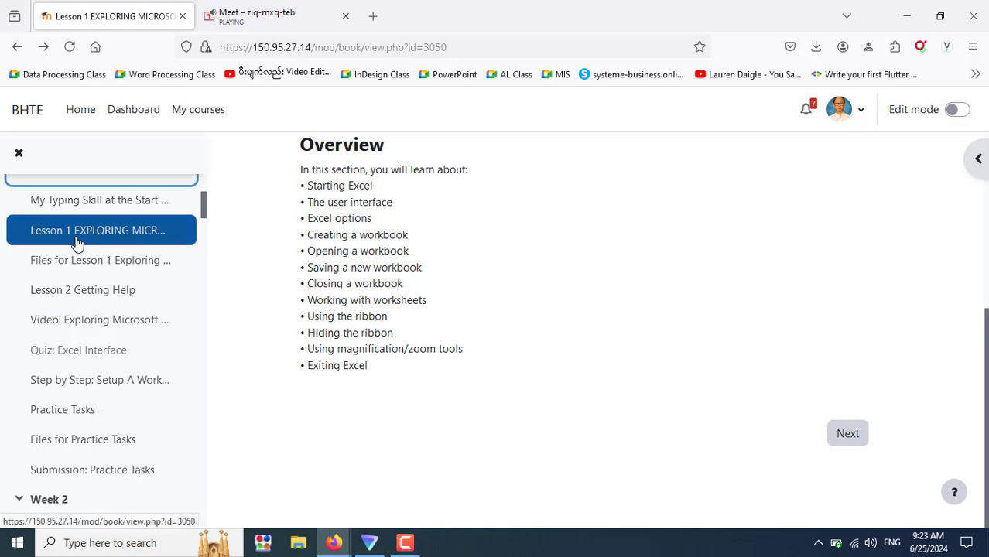
{"action": "scroll", "coordinate": [446, 412], "scroll_direction": "up", "scroll_amount": 3}
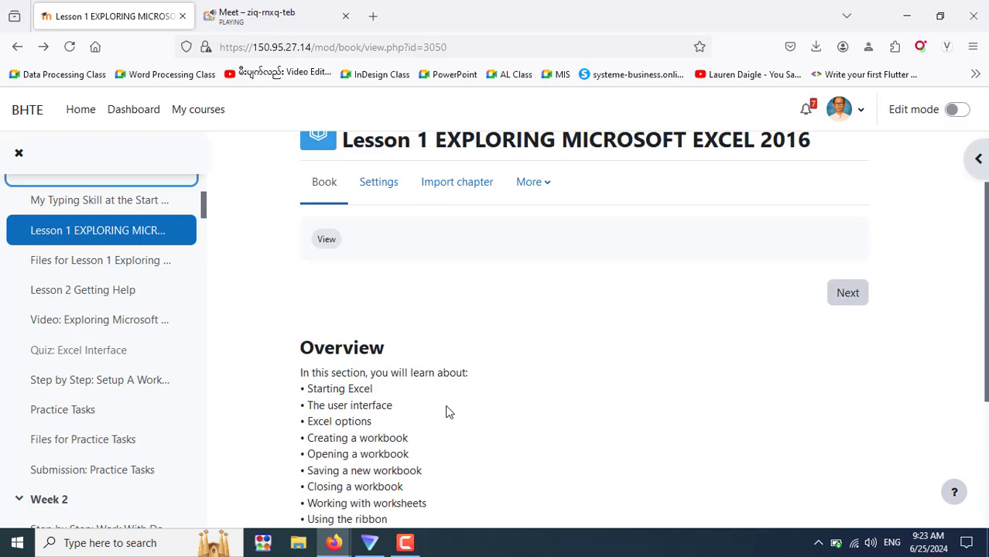
{"action": "scroll", "coordinate": [445, 411], "scroll_direction": "up", "scroll_amount": 2}
{"action": "scroll", "coordinate": [436, 314], "scroll_direction": "down", "scroll_amount": 4}
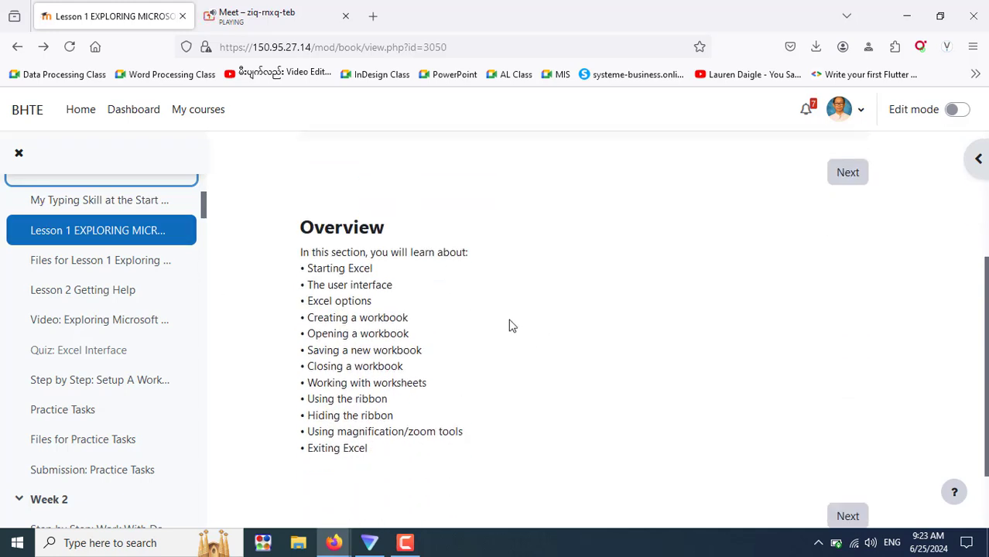
{"action": "scroll", "coordinate": [509, 325], "scroll_direction": "up", "scroll_amount": 3}
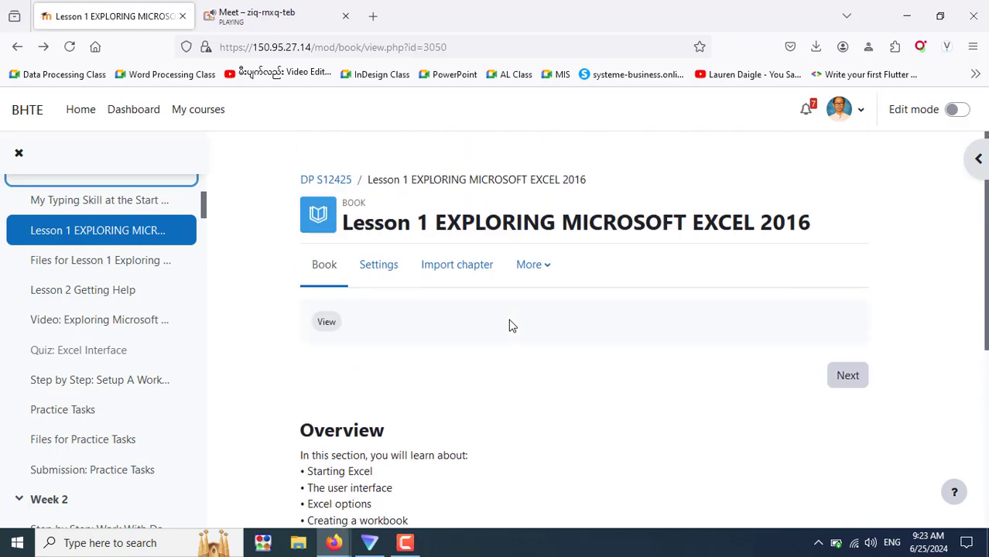
Advance to chapter 1.1 Starting Excel 2016 and scroll through its Steps table
{"action": "left_click", "coordinate": [836, 378]}
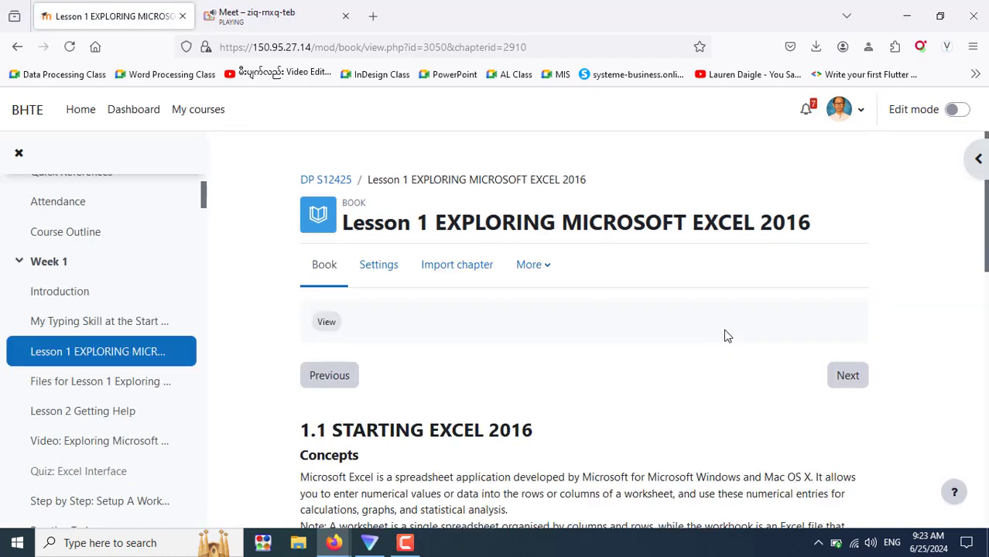
{"action": "scroll", "coordinate": [719, 336], "scroll_direction": "down", "scroll_amount": 6}
{"action": "scroll", "coordinate": [723, 329], "scroll_direction": "down", "scroll_amount": 3}
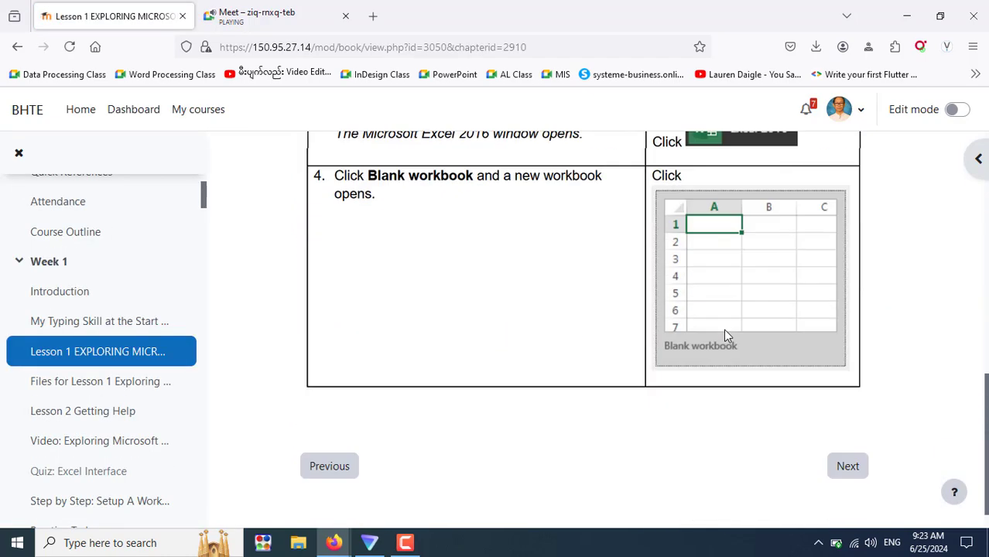
{"action": "scroll", "coordinate": [724, 329], "scroll_direction": "up", "scroll_amount": 3}
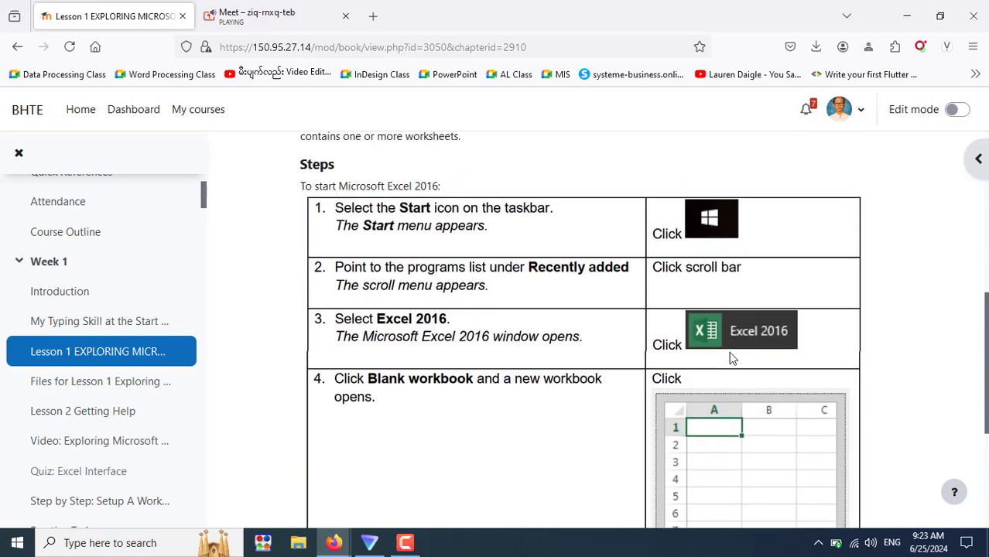
{"action": "scroll", "coordinate": [815, 380], "scroll_direction": "down", "scroll_amount": 3}
{"action": "scroll", "coordinate": [835, 418], "scroll_direction": "up", "scroll_amount": 3}
{"action": "scroll", "coordinate": [824, 371], "scroll_direction": "up", "scroll_amount": 6}
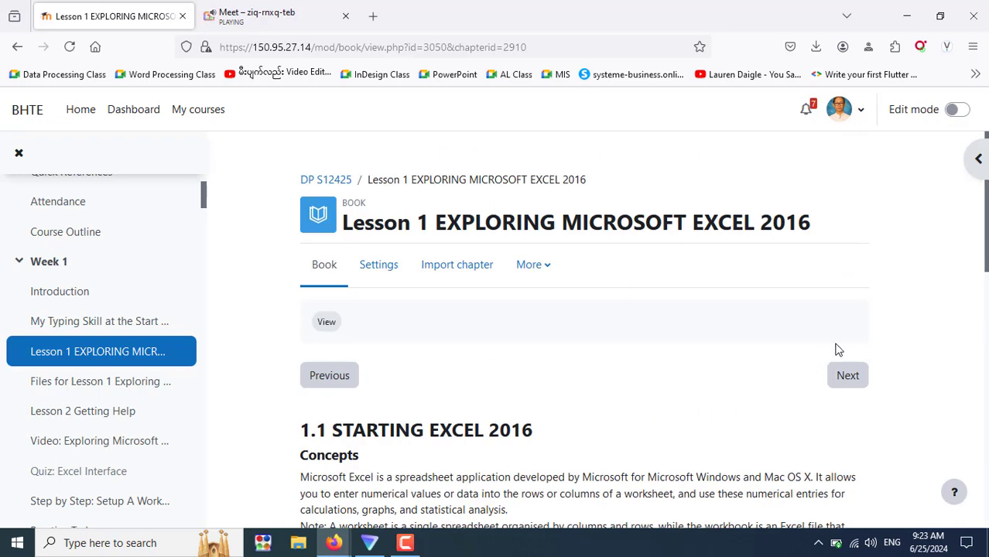
Move on to chapter 1.2 The User Interface and read through its Home Tab diagram
{"action": "left_click", "coordinate": [847, 376]}
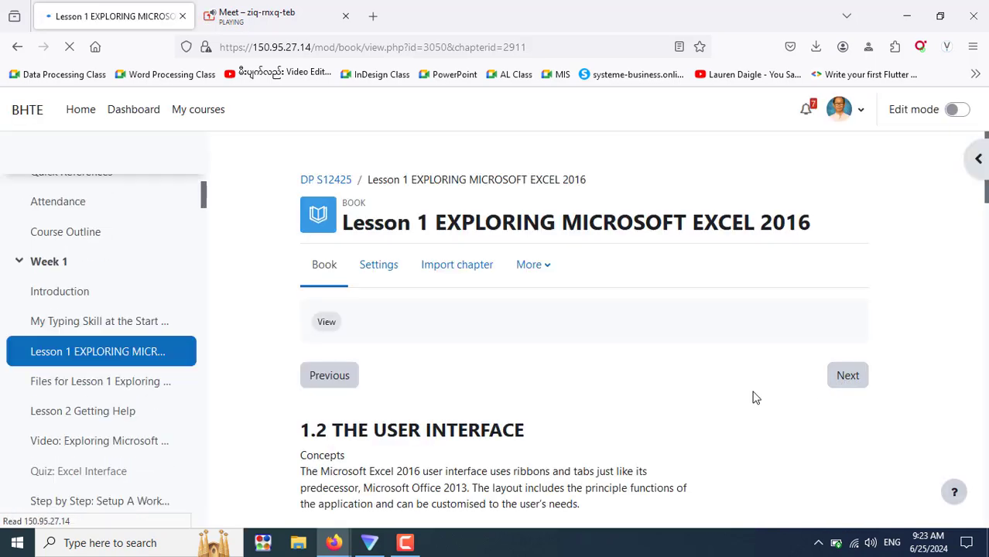
{"action": "scroll", "coordinate": [755, 397], "scroll_direction": "down", "scroll_amount": 5}
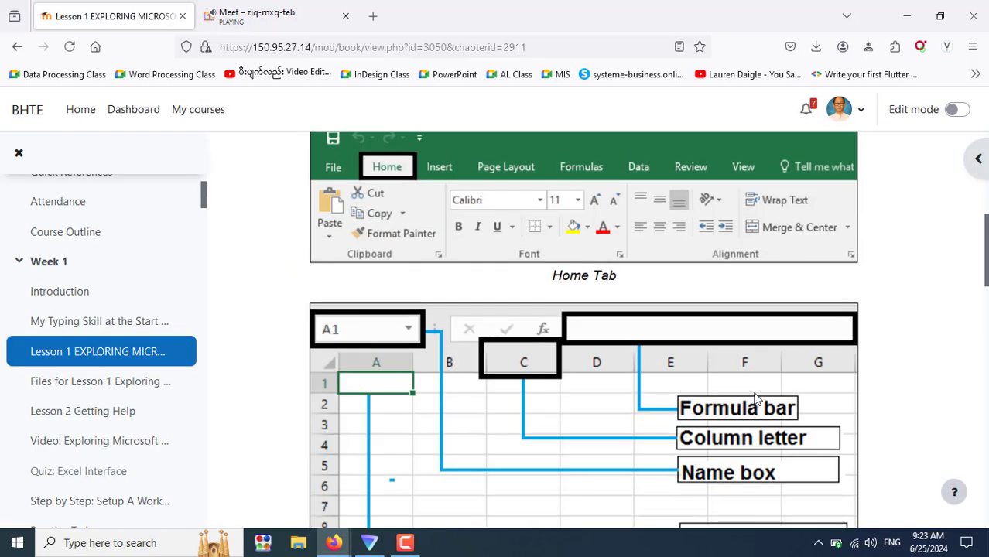
{"action": "scroll", "coordinate": [736, 385], "scroll_direction": "down", "scroll_amount": 3}
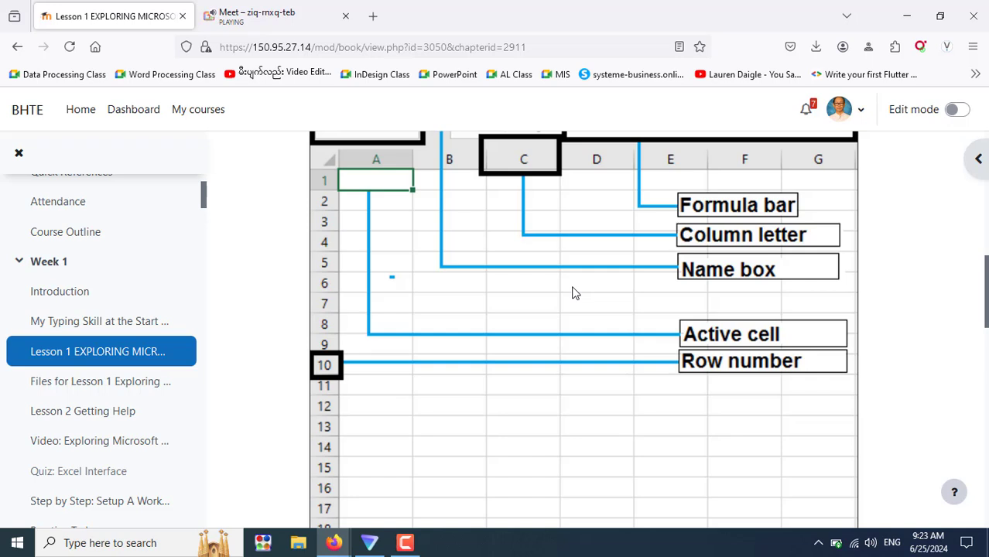
{"action": "scroll", "coordinate": [552, 298], "scroll_direction": "up", "scroll_amount": 3}
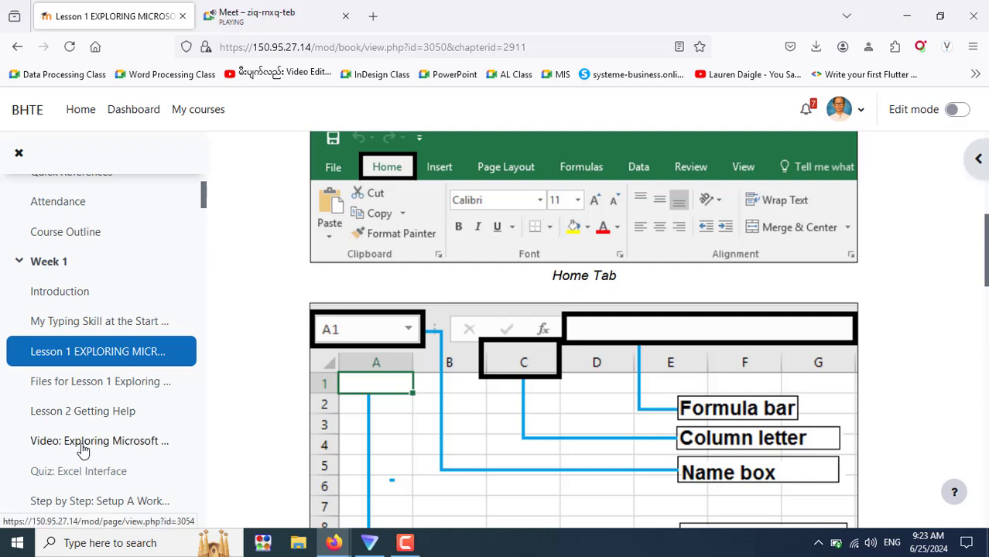
{"action": "scroll", "coordinate": [82, 449], "scroll_direction": "down", "scroll_amount": 5}
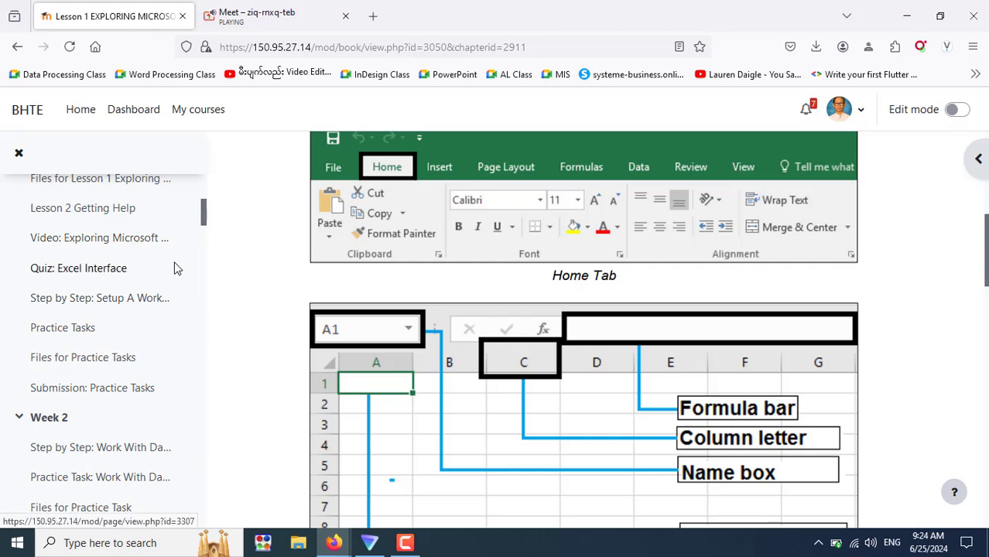
{"action": "scroll", "coordinate": [174, 266], "scroll_direction": "up", "scroll_amount": 3}
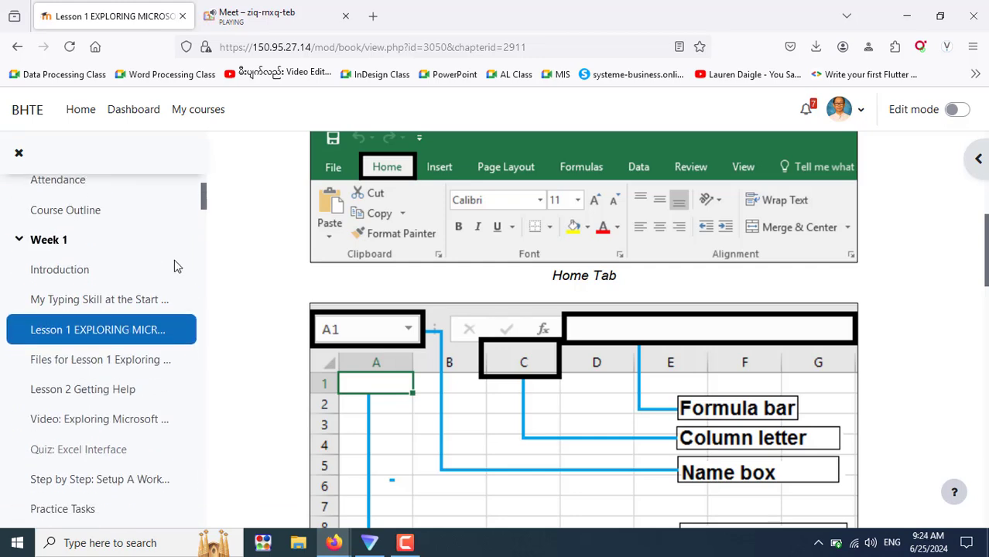
{"action": "scroll", "coordinate": [166, 271], "scroll_direction": "down", "scroll_amount": 3}
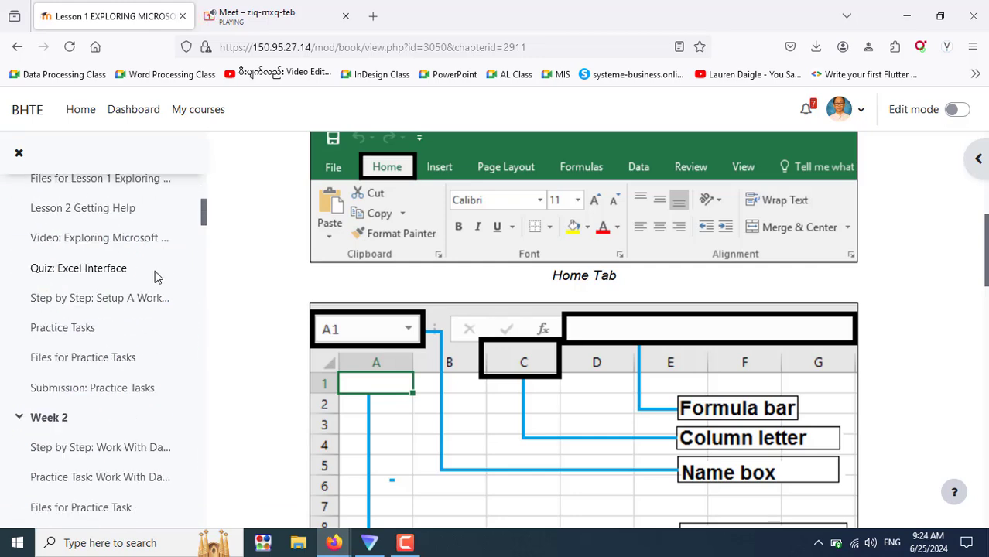
Open the Step by Step: Setup A Workbook page and scroll through it
{"action": "left_click", "coordinate": [111, 301]}
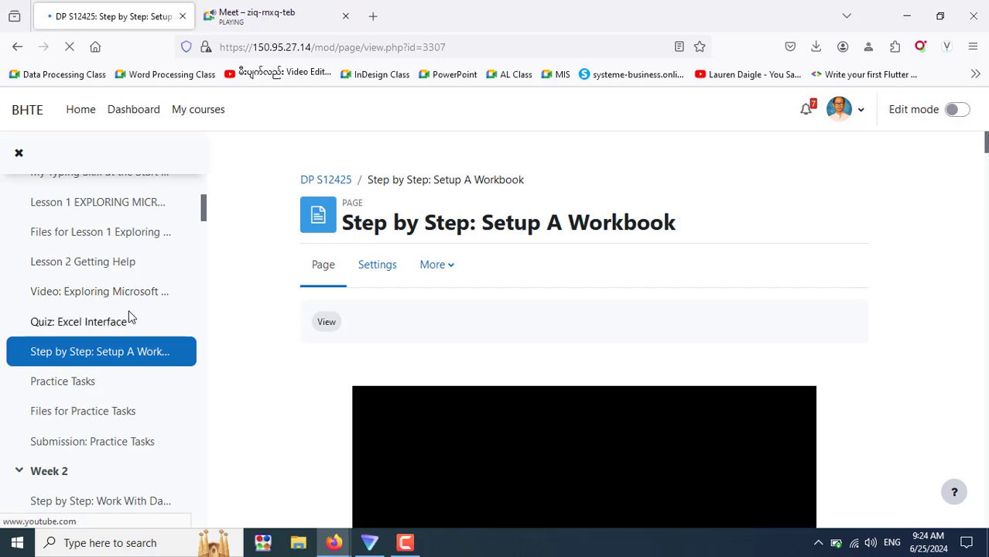
{"action": "scroll", "coordinate": [679, 366], "scroll_direction": "down", "scroll_amount": 1}
{"action": "scroll", "coordinate": [679, 366], "scroll_direction": "down", "scroll_amount": 2}
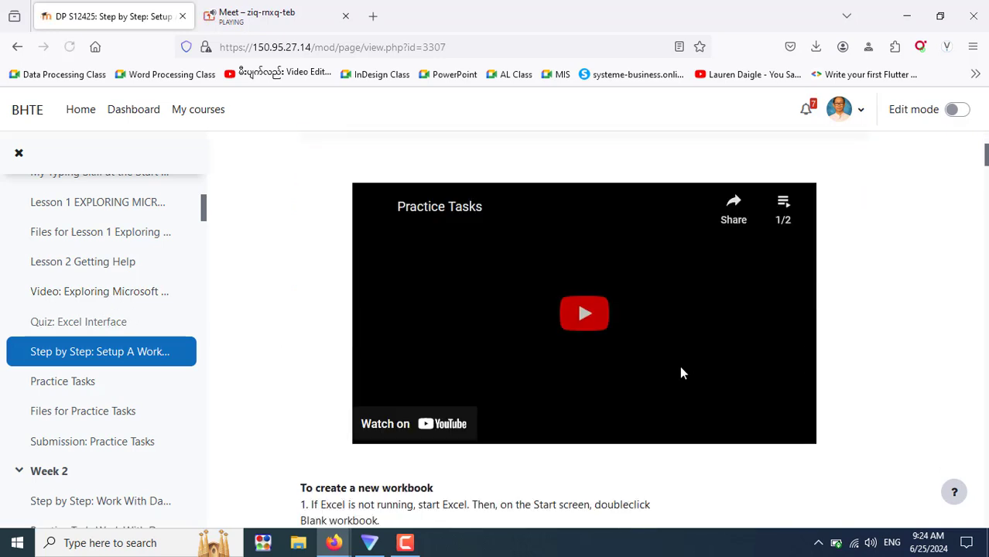
{"action": "scroll", "coordinate": [681, 368], "scroll_direction": "up", "scroll_amount": 3}
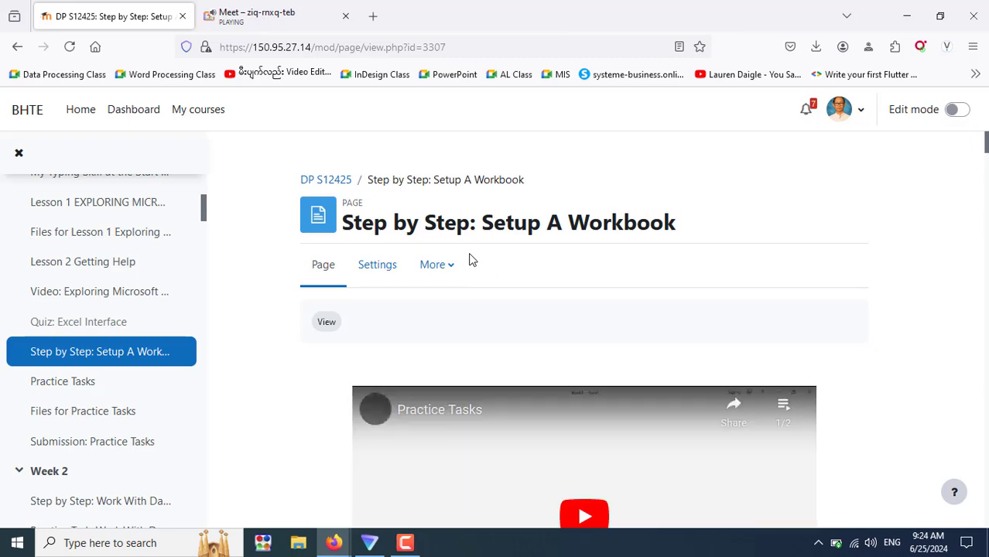
{"action": "scroll", "coordinate": [713, 324], "scroll_direction": "down", "scroll_amount": 3}
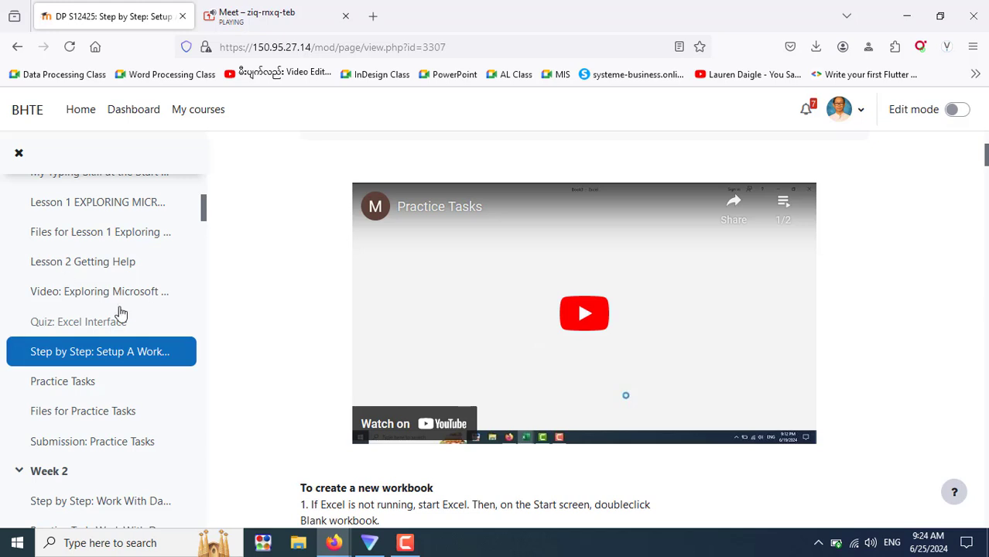
Go back to the User Interface chapter, showing the Active cell and Row number labels
{"action": "left_click", "coordinate": [14, 48]}
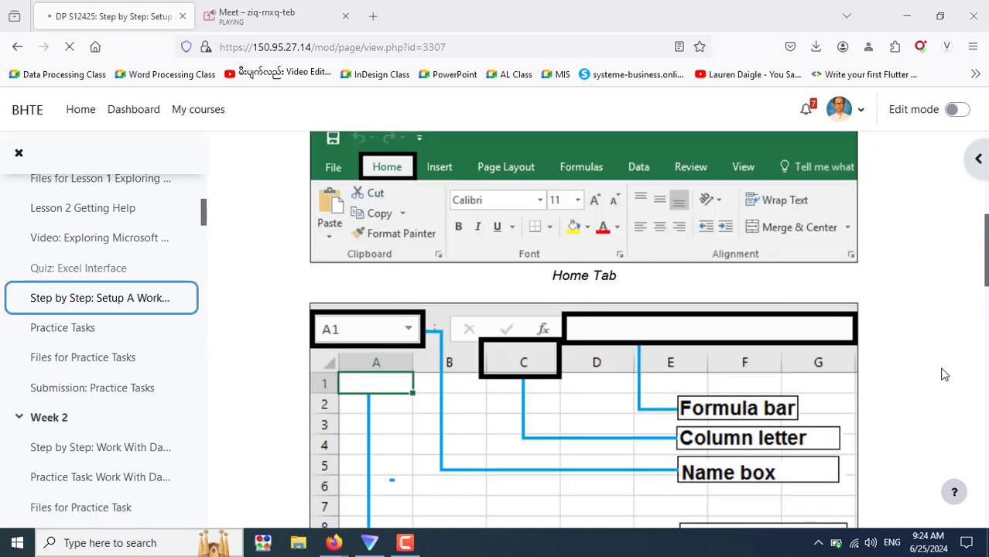
{"action": "key", "text": "super+s"}
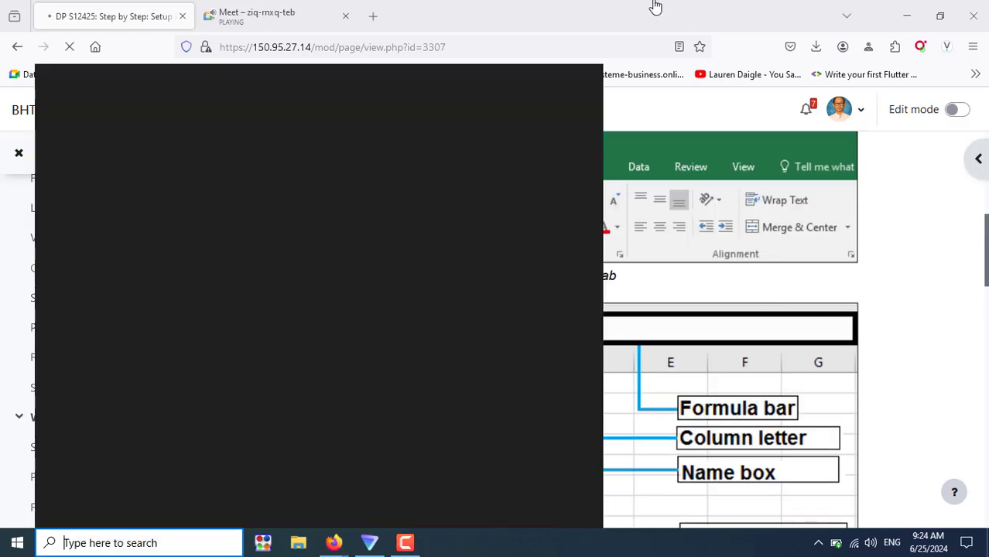
{"action": "scroll", "coordinate": [894, 330], "scroll_direction": "down", "scroll_amount": 5}
{"action": "left_click", "coordinate": [893, 329]}
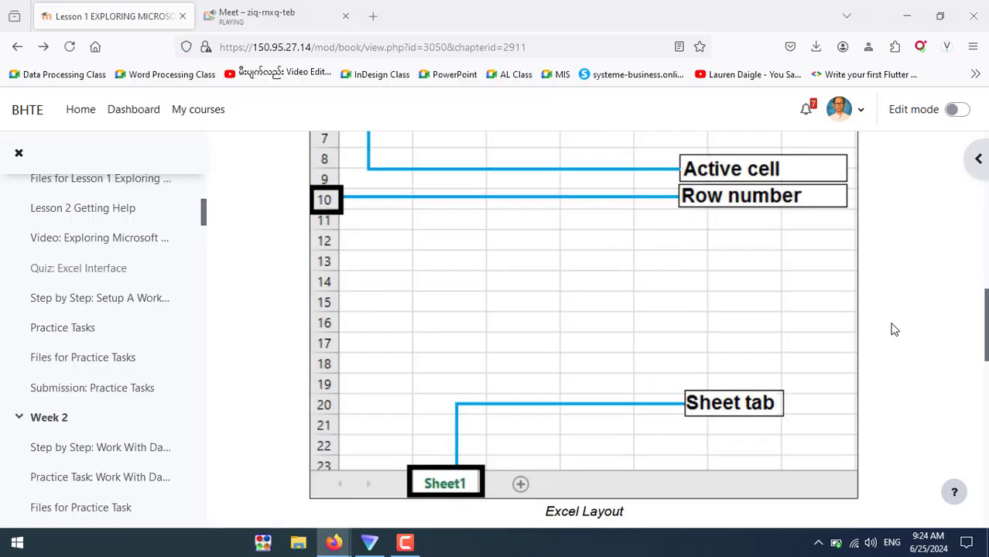
{"action": "scroll", "coordinate": [893, 329], "scroll_direction": "up", "scroll_amount": 5}
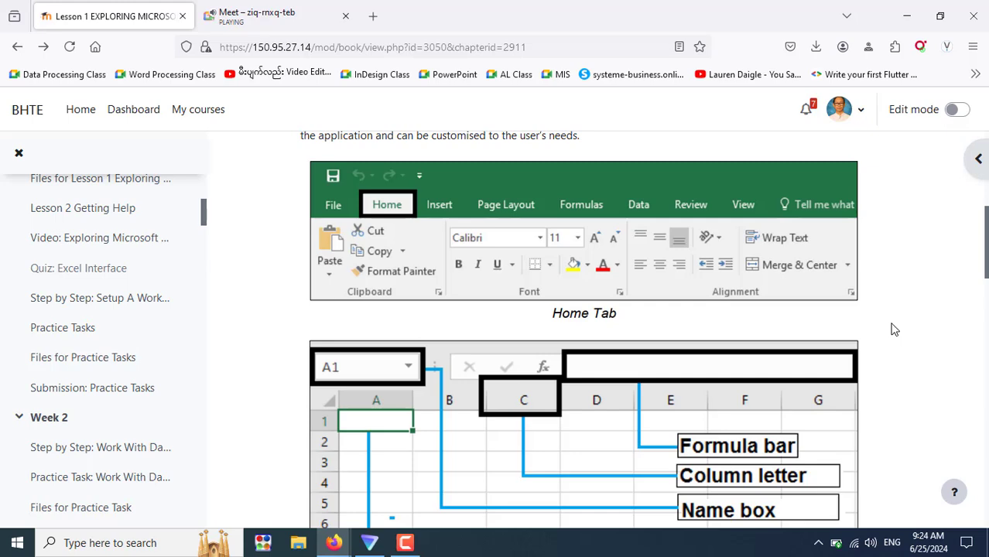
{"action": "scroll", "coordinate": [894, 330], "scroll_direction": "down", "scroll_amount": 5}
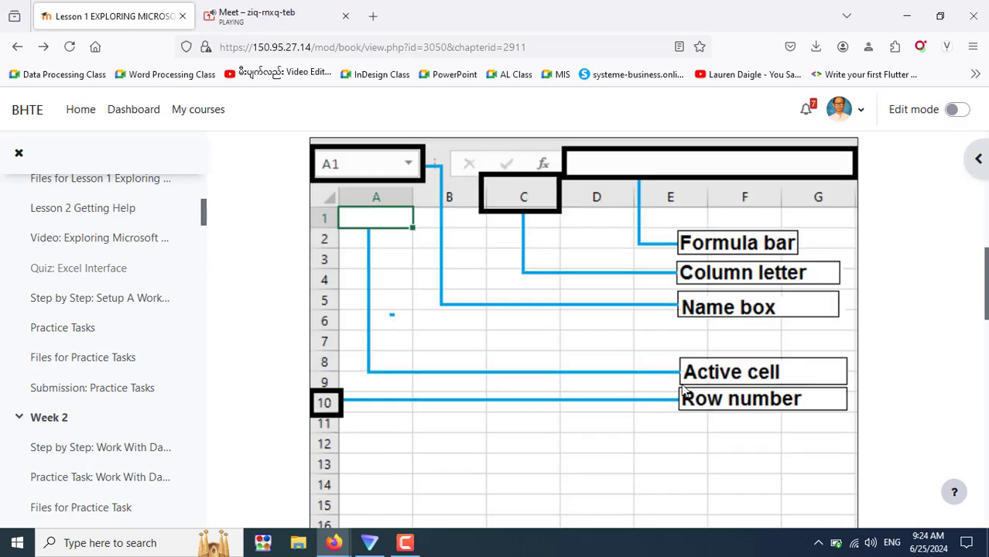
Search Windows for 'excel' and launch Excel 2019 from the Best match result
{"action": "left_click", "coordinate": [159, 545]}
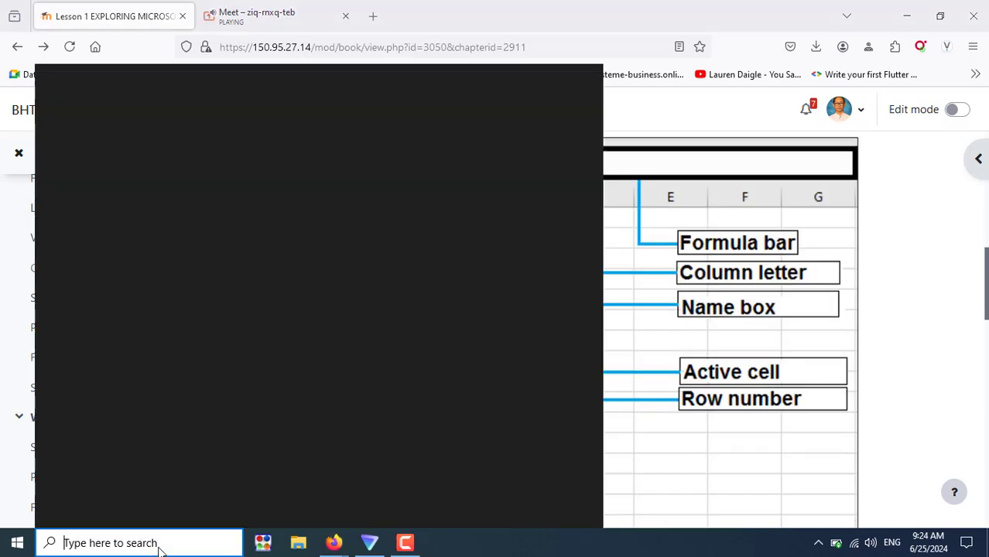
{"action": "type", "text": "excel"}
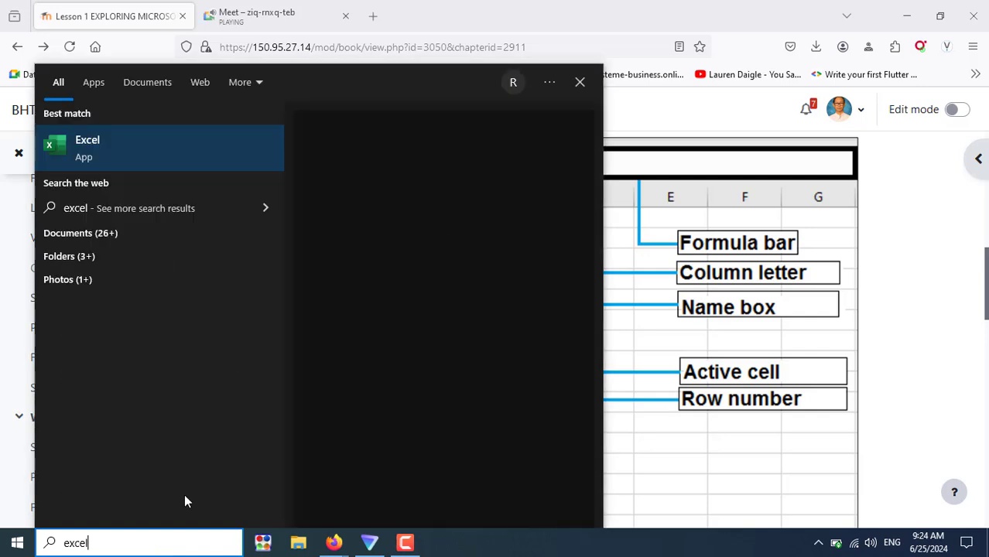
{"action": "left_click", "coordinate": [87, 144]}
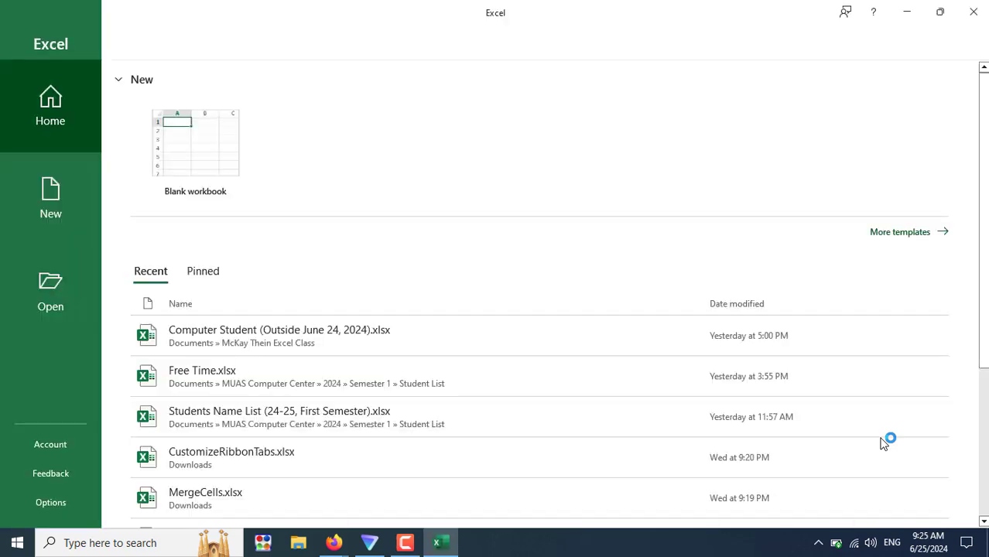
Open a blank Book1 workbook, dismiss the licence notice, then close Excel and show the desktop
{"action": "left_click", "coordinate": [174, 149]}
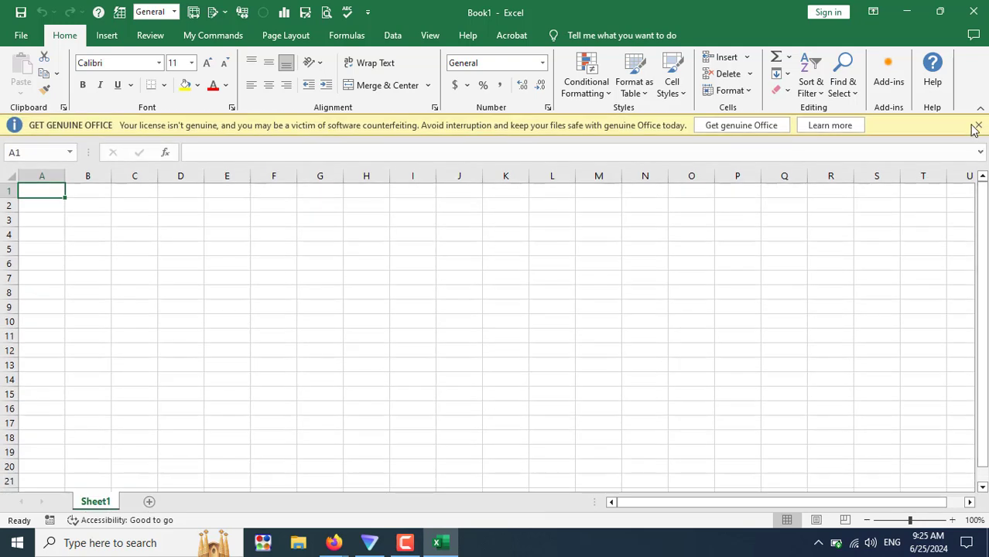
{"action": "left_click", "coordinate": [977, 127]}
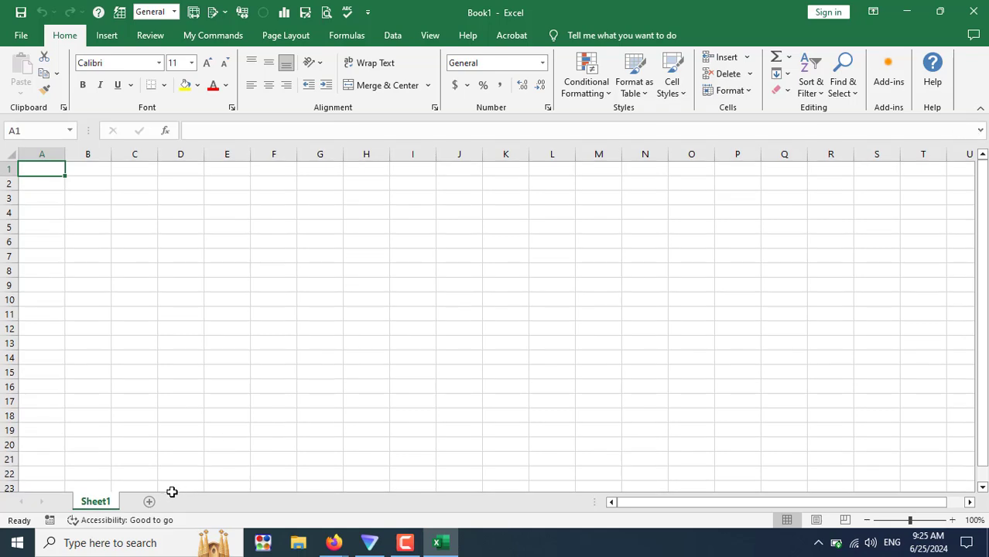
{"action": "left_click", "coordinate": [973, 11]}
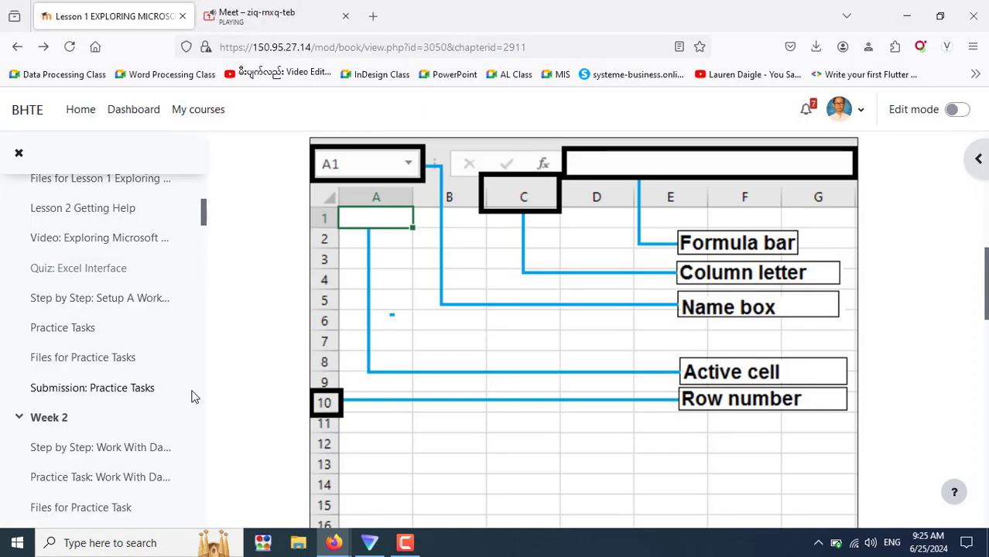
{"action": "key", "text": "super+d"}
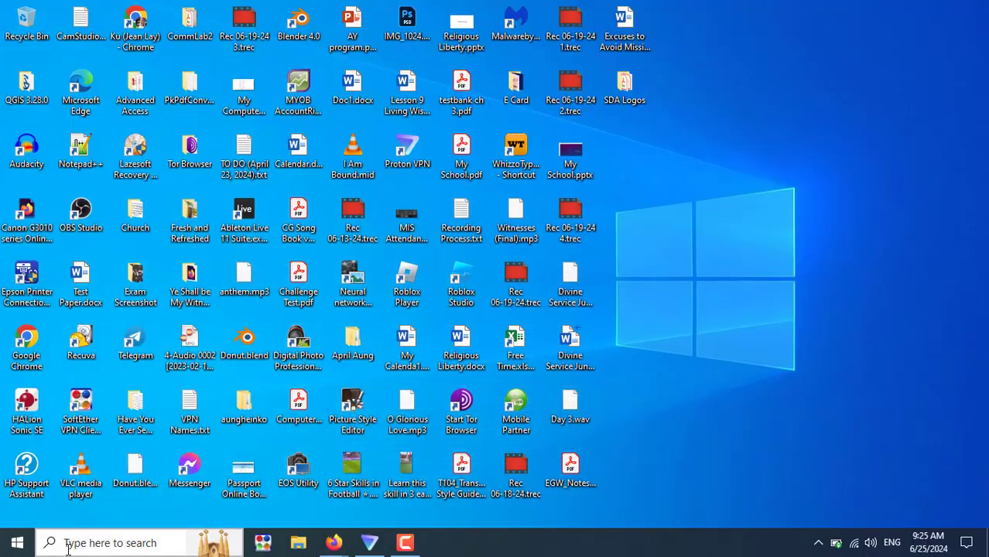
Relaunch Excel by searching 'excel' from the taskbar search box
{"action": "left_click", "coordinate": [78, 543]}
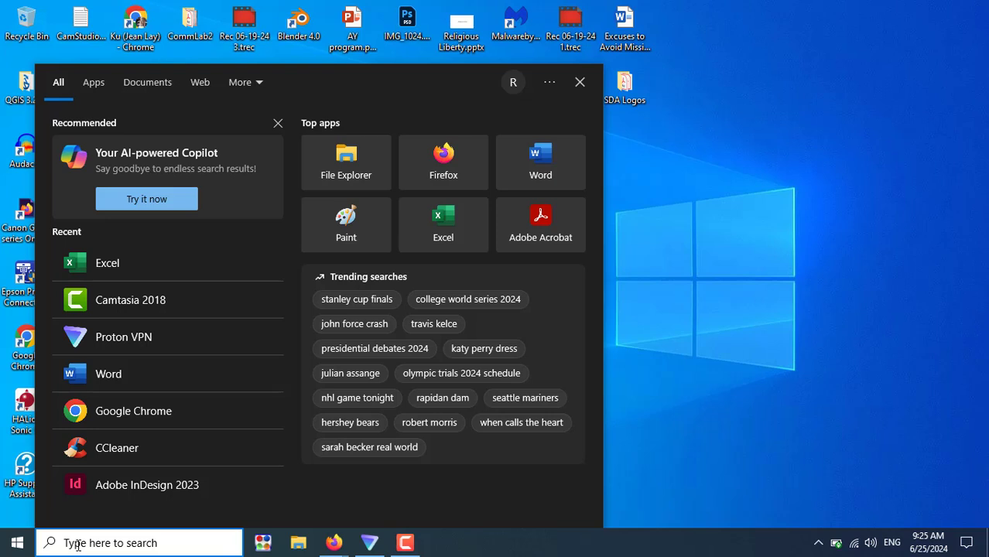
{"action": "type", "text": "excel"}
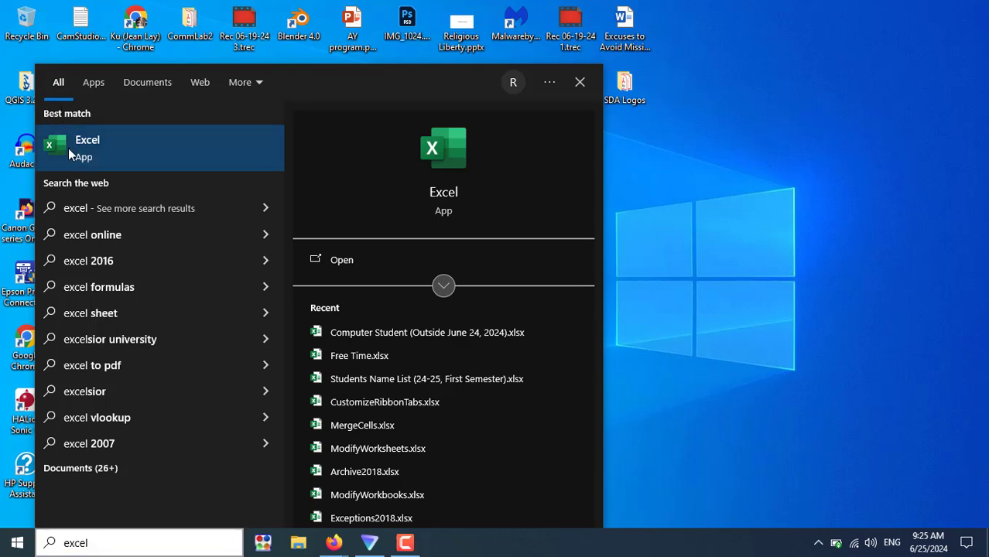
{"action": "left_click", "coordinate": [69, 148]}
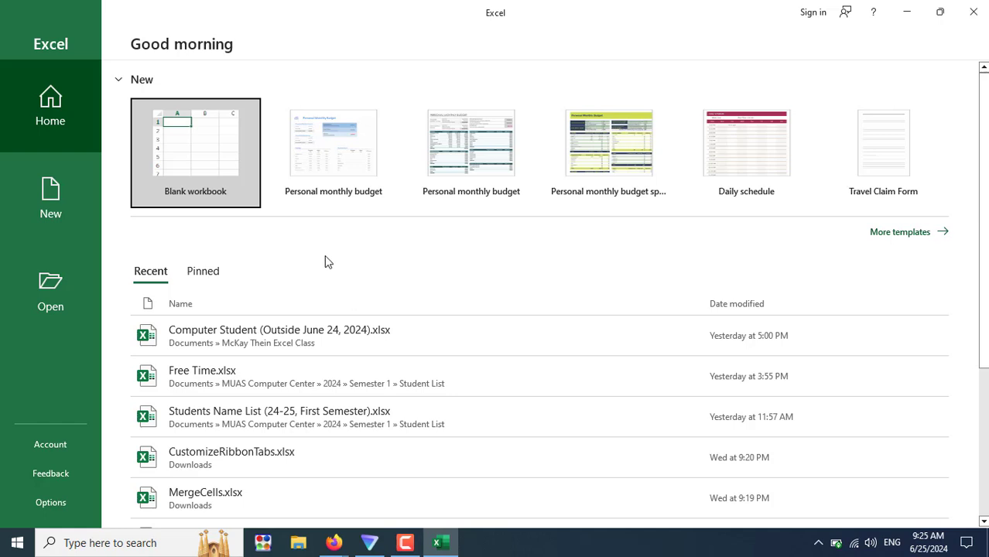
Start a blank Book1 workbook and dismiss the Get Genuine Office banner
{"action": "left_click", "coordinate": [209, 162]}
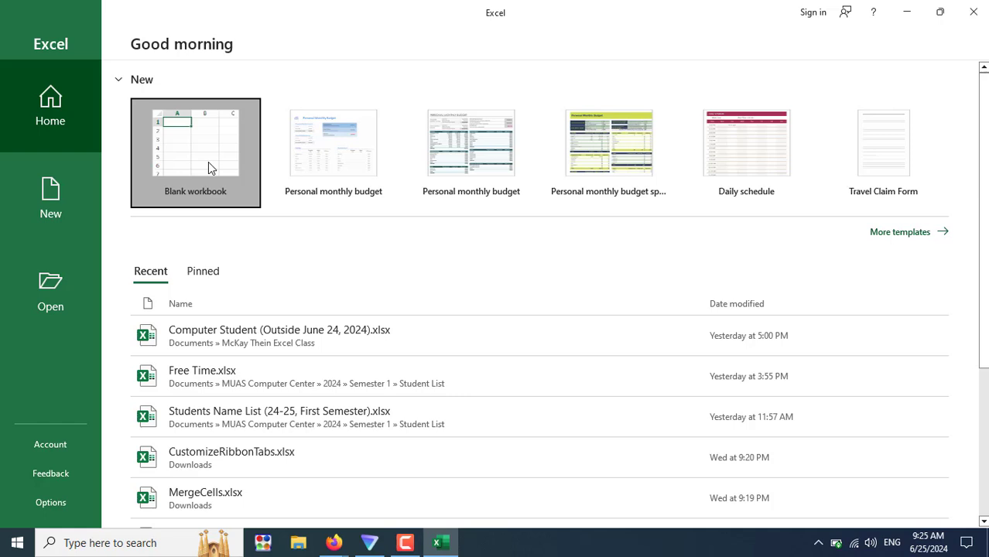
{"action": "left_click", "coordinate": [209, 164]}
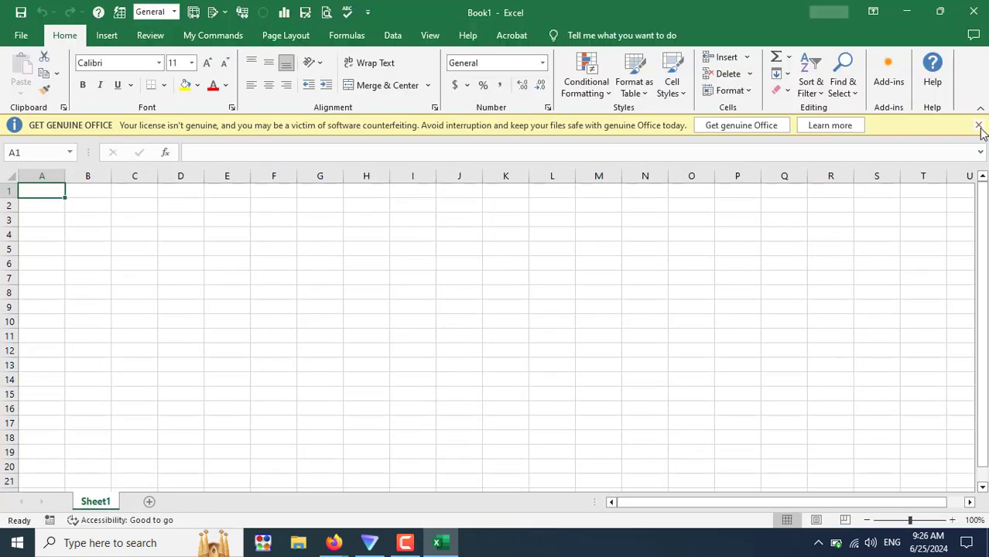
{"action": "left_click", "coordinate": [978, 125]}
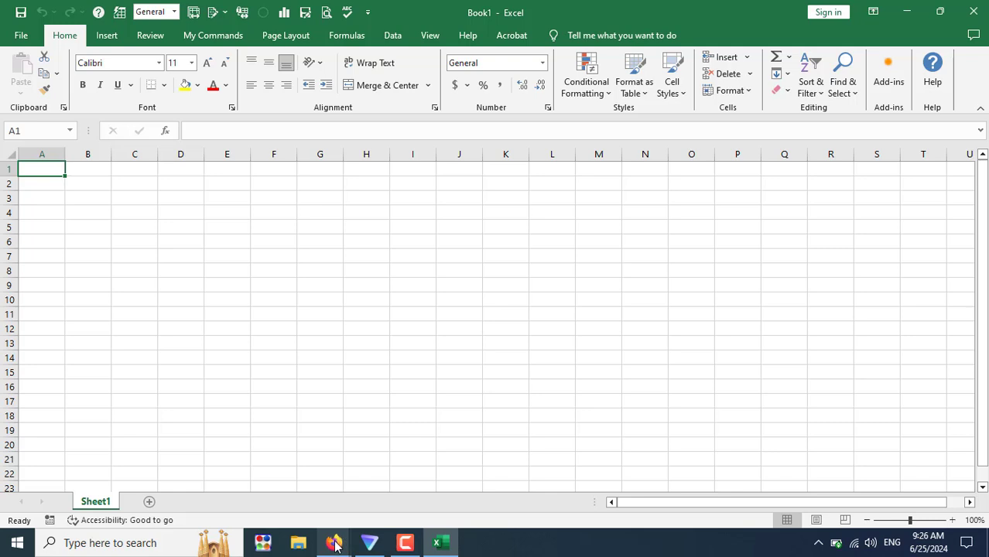
{"action": "left_click", "coordinate": [308, 491]}
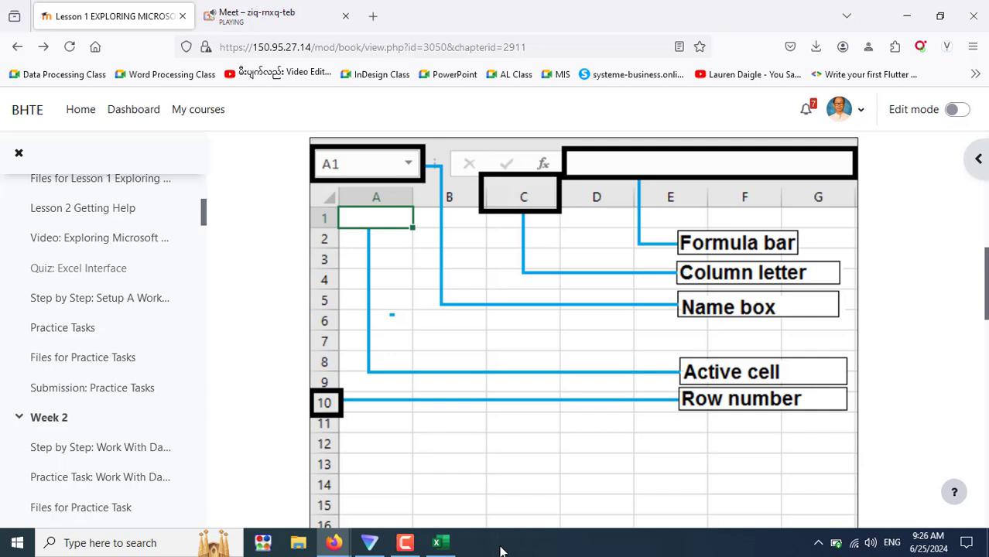
{"action": "mouse_move", "coordinate": [440, 543]}
{"action": "left_click", "coordinate": [455, 544]}
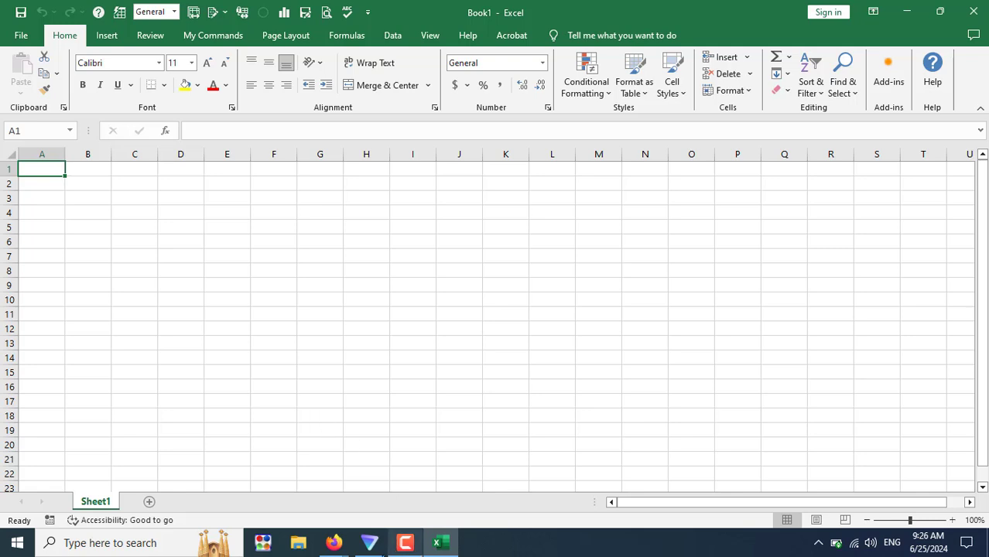
{"action": "mouse_move", "coordinate": [333, 542]}
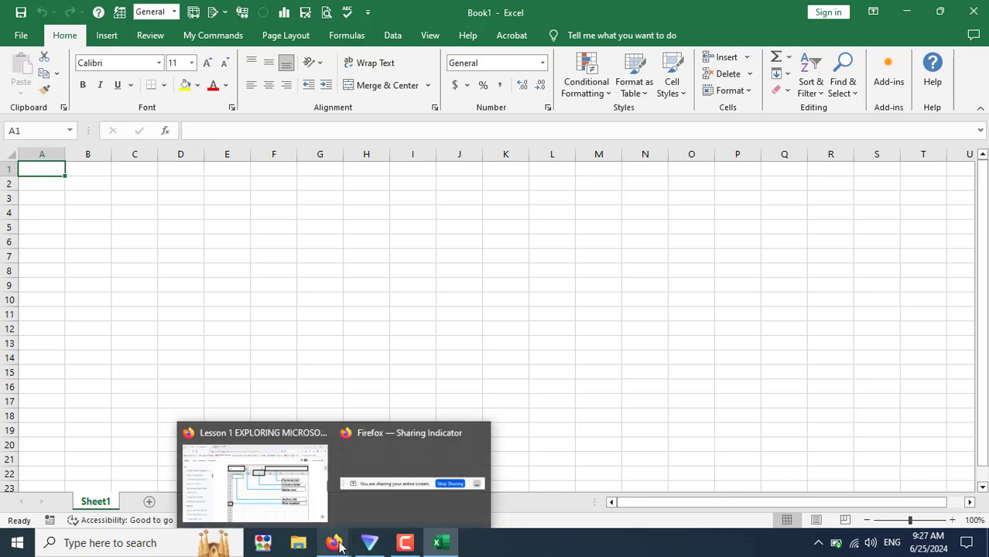
{"action": "left_click", "coordinate": [554, 546]}
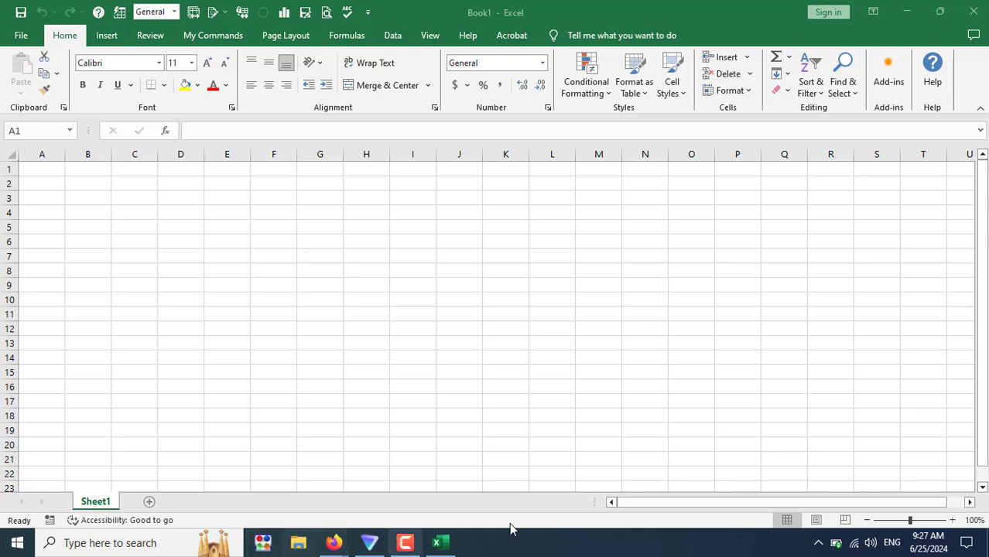
{"action": "left_click", "coordinate": [439, 546]}
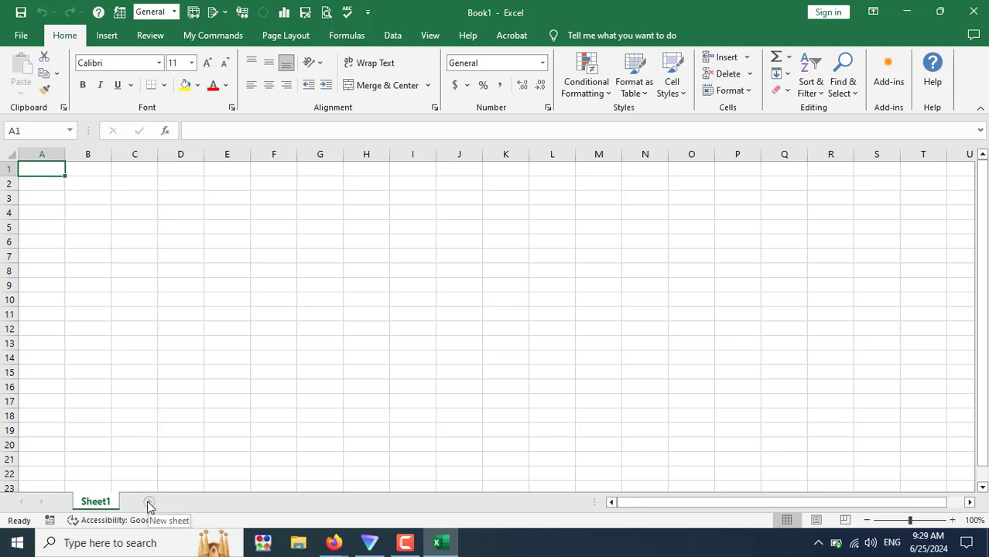
{"action": "mouse_move", "coordinate": [333, 542]}
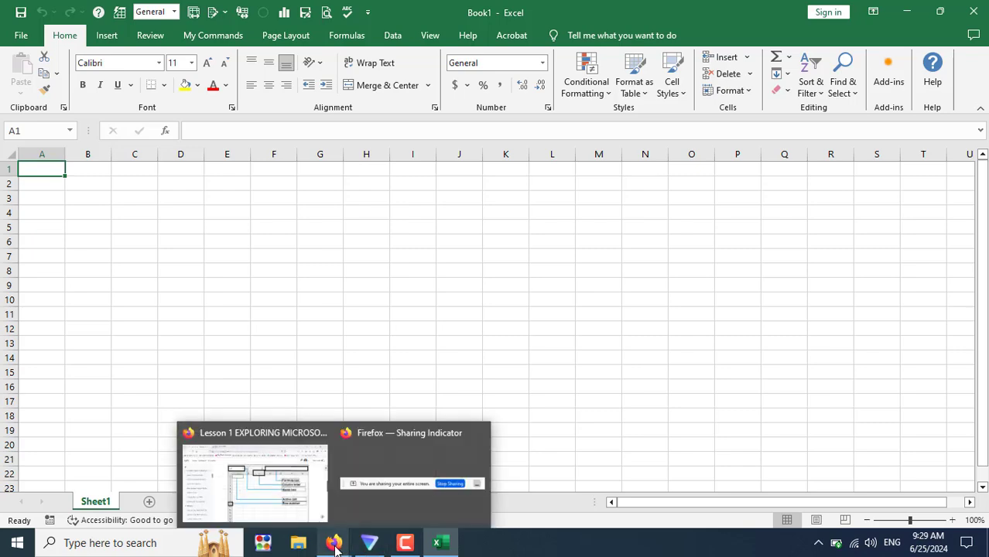
{"action": "left_click", "coordinate": [308, 512]}
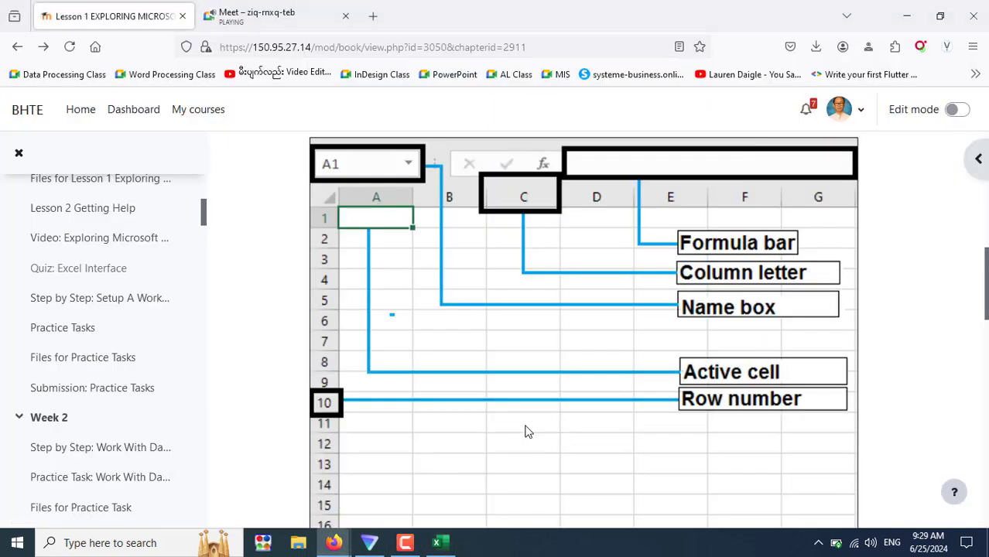
{"action": "scroll", "coordinate": [524, 431], "scroll_direction": "up", "scroll_amount": 3}
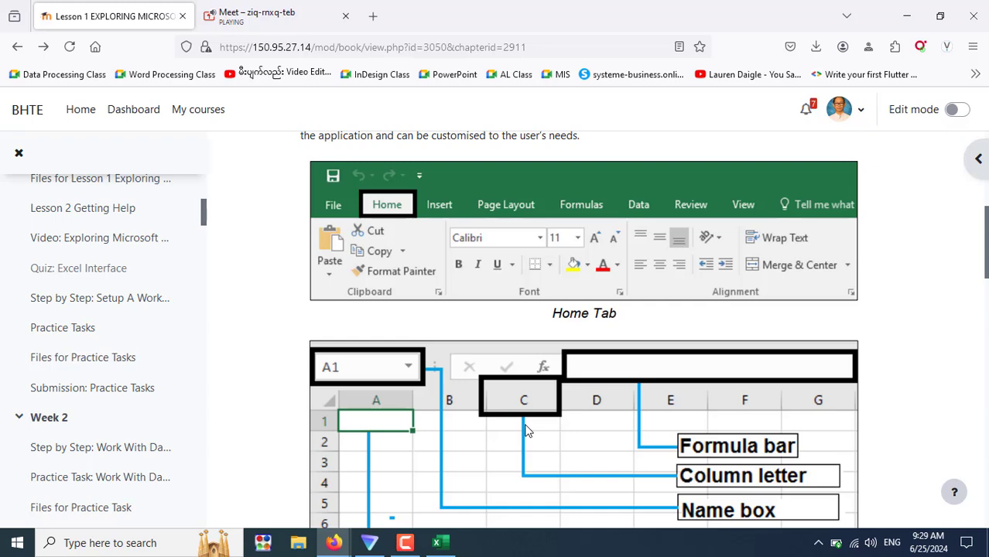
{"action": "scroll", "coordinate": [525, 431], "scroll_direction": "down", "scroll_amount": 3}
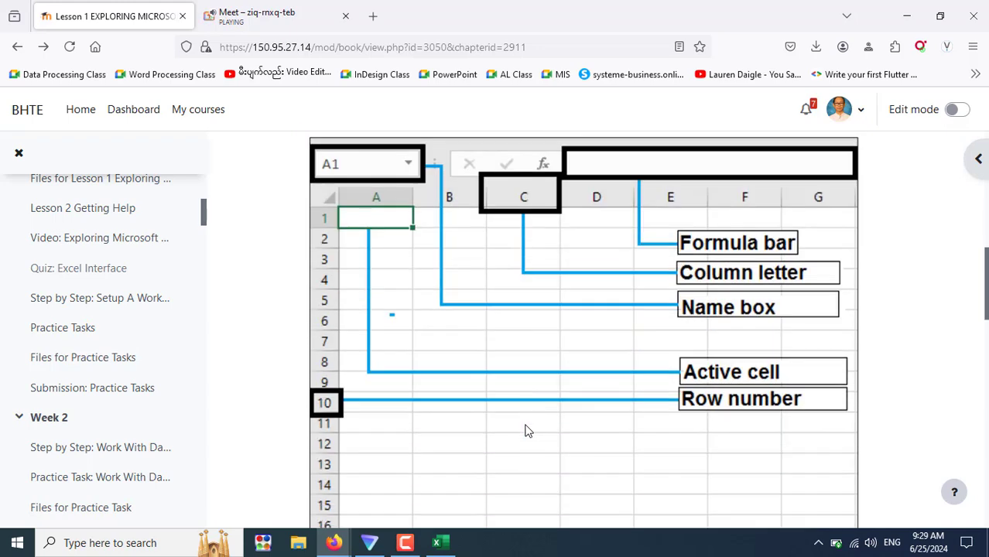
{"action": "left_click", "coordinate": [437, 544]}
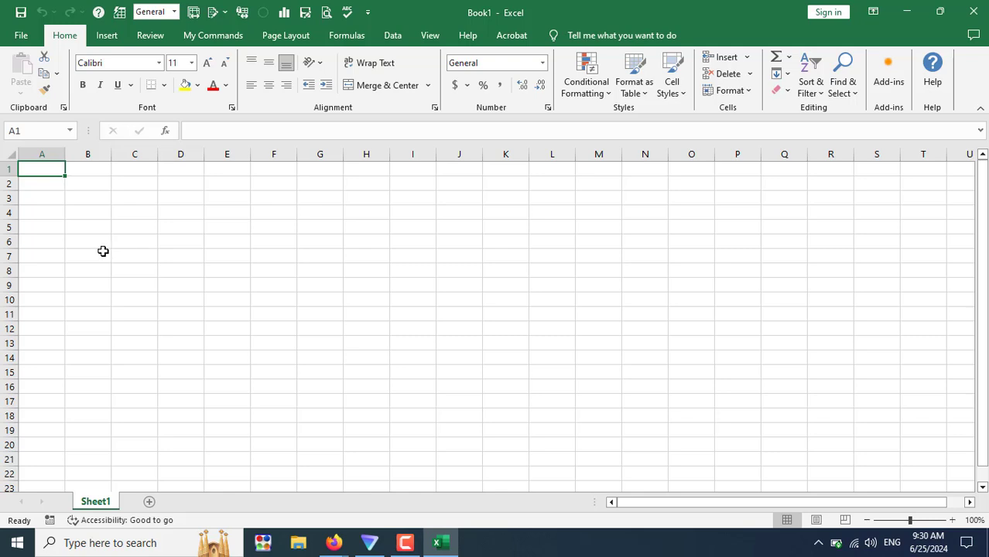
{"action": "left_click", "coordinate": [35, 152]}
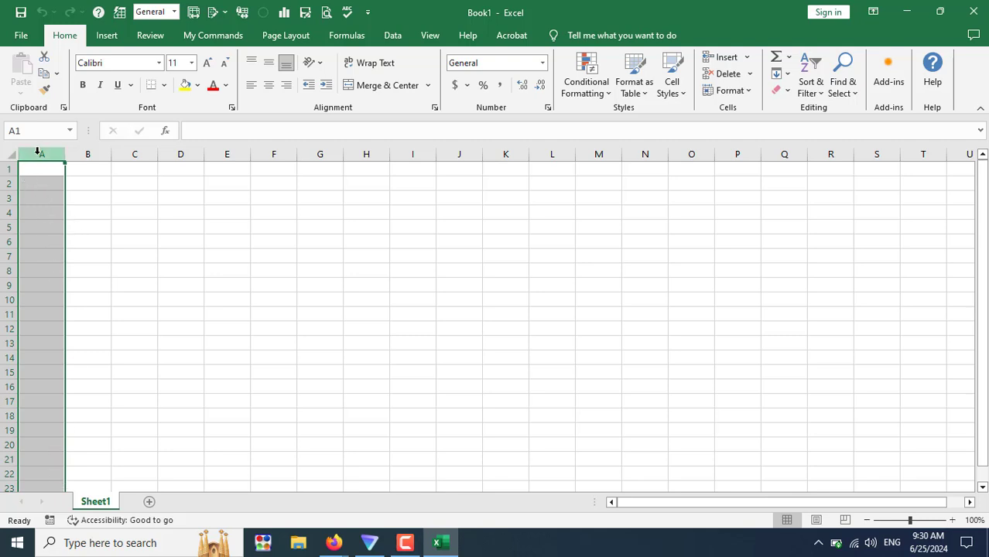
{"action": "left_click", "coordinate": [88, 152]}
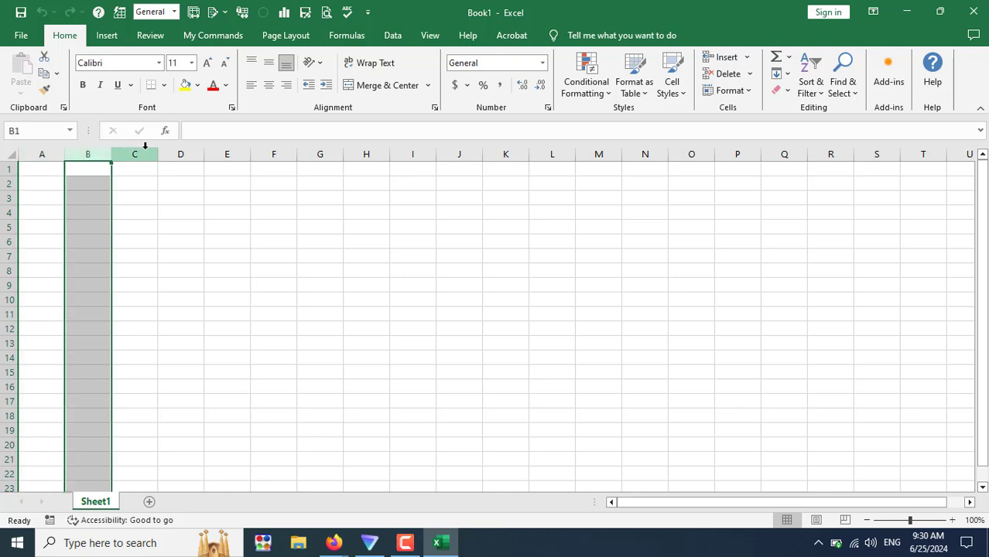
{"action": "left_click", "coordinate": [136, 154]}
{"action": "left_click", "coordinate": [179, 154]}
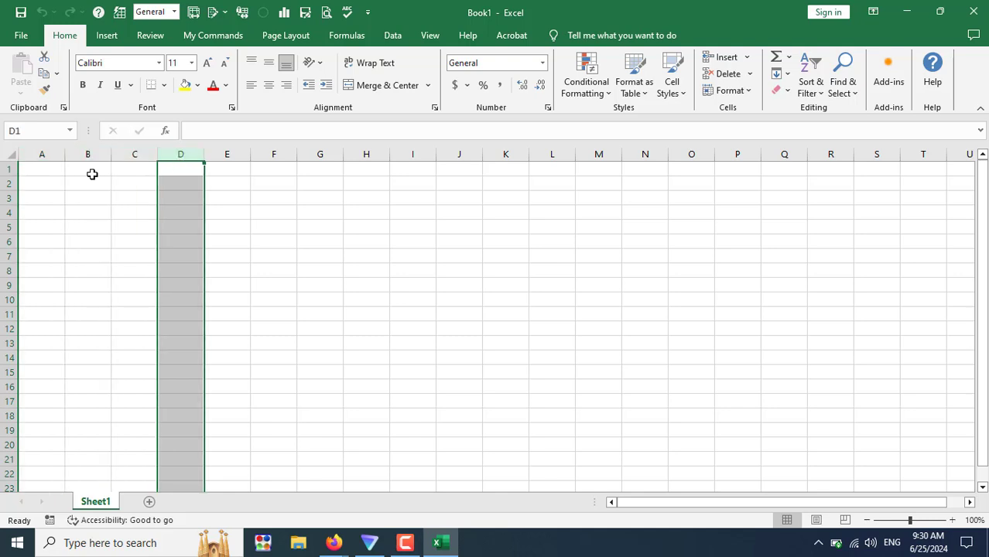
{"action": "left_click", "coordinate": [54, 154]}
{"action": "left_click", "coordinate": [90, 154]}
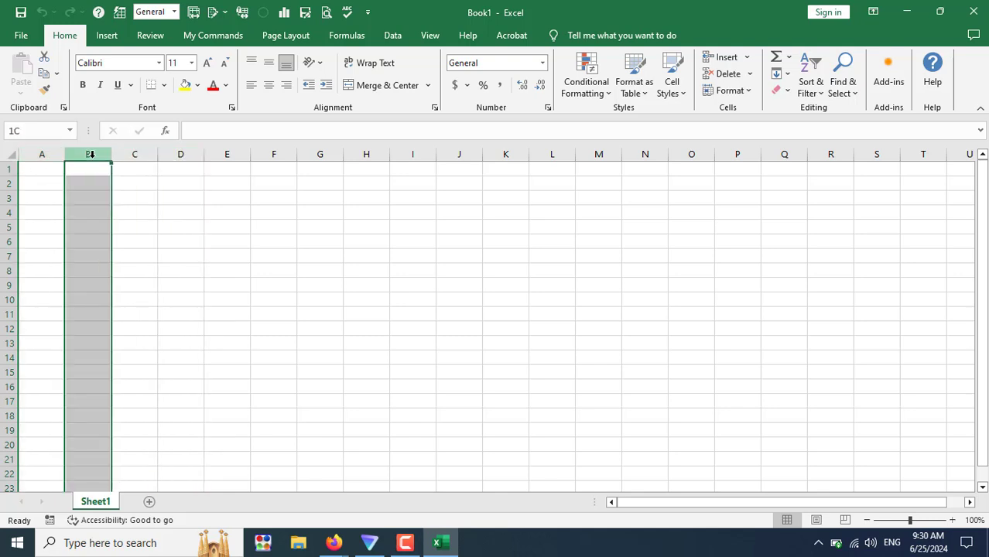
{"action": "left_click", "coordinate": [137, 155]}
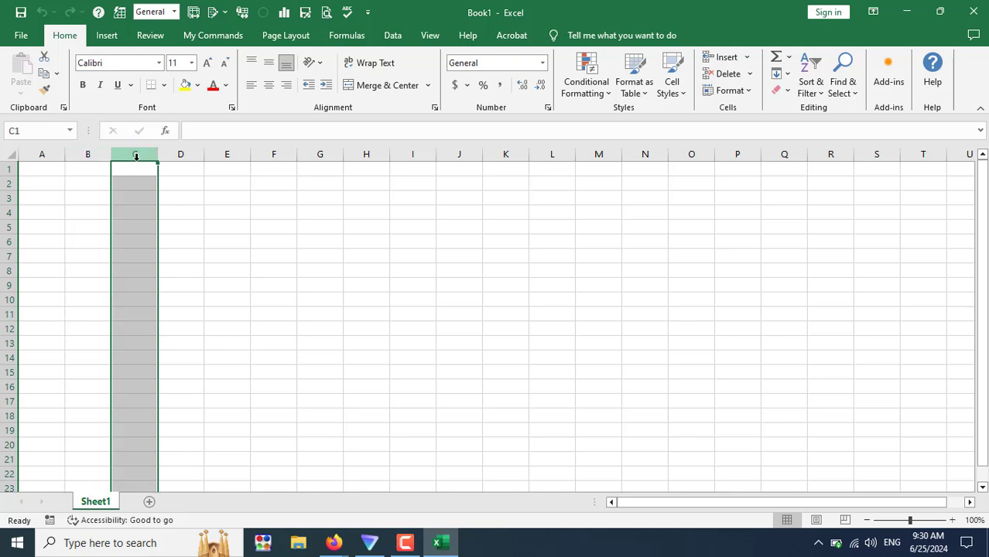
{"action": "left_click", "coordinate": [80, 168]}
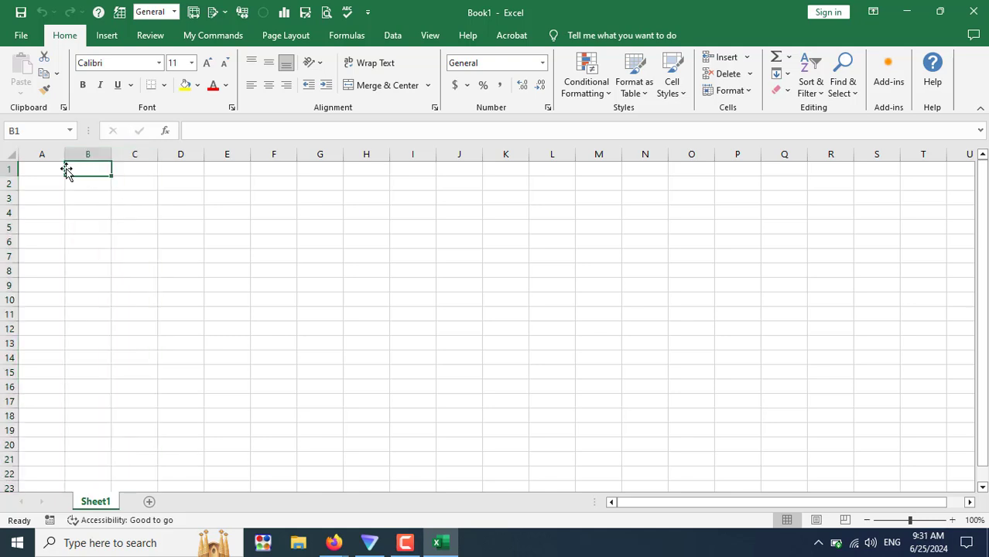
{"action": "left_click", "coordinate": [8, 168]}
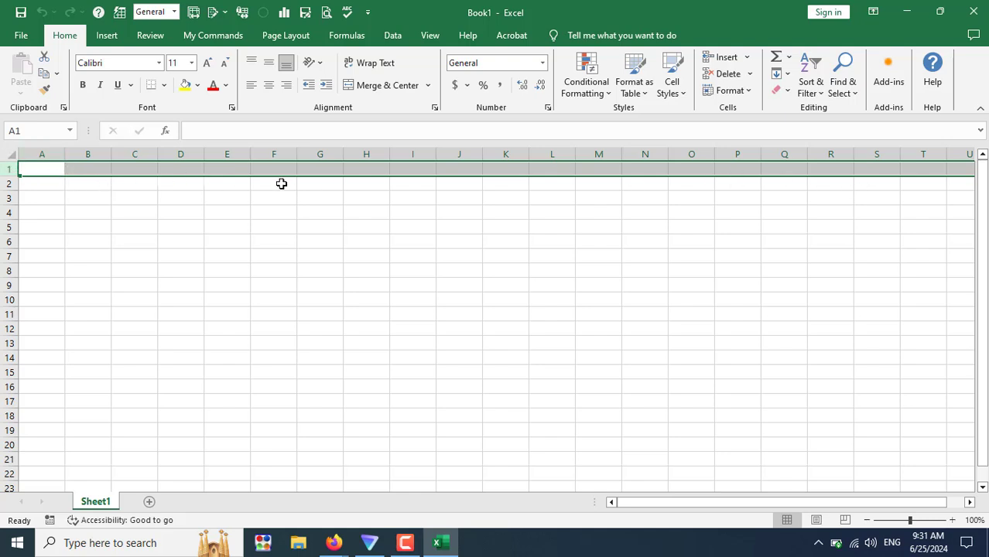
{"action": "left_click", "coordinate": [9, 198]}
{"action": "left_click", "coordinate": [8, 257]}
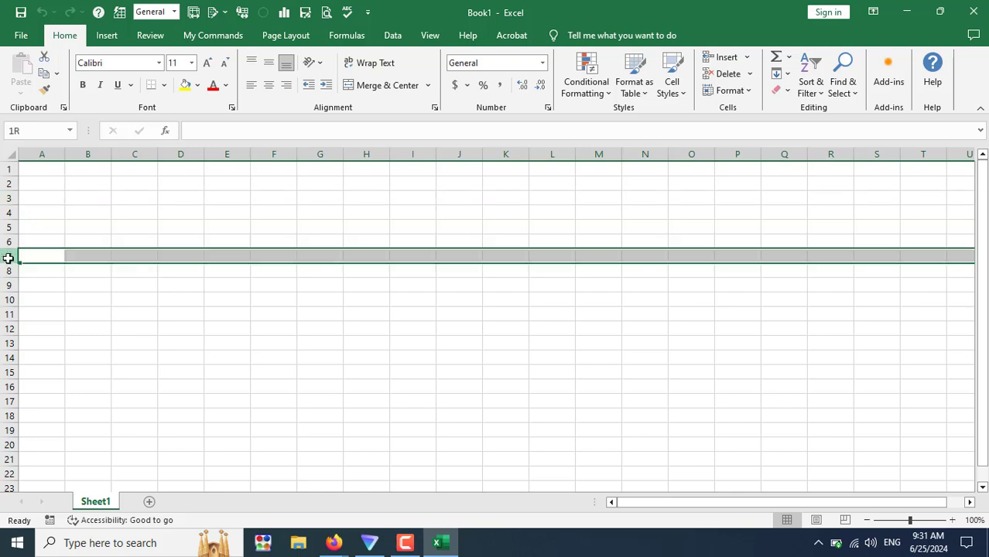
{"action": "left_click", "coordinate": [222, 275]}
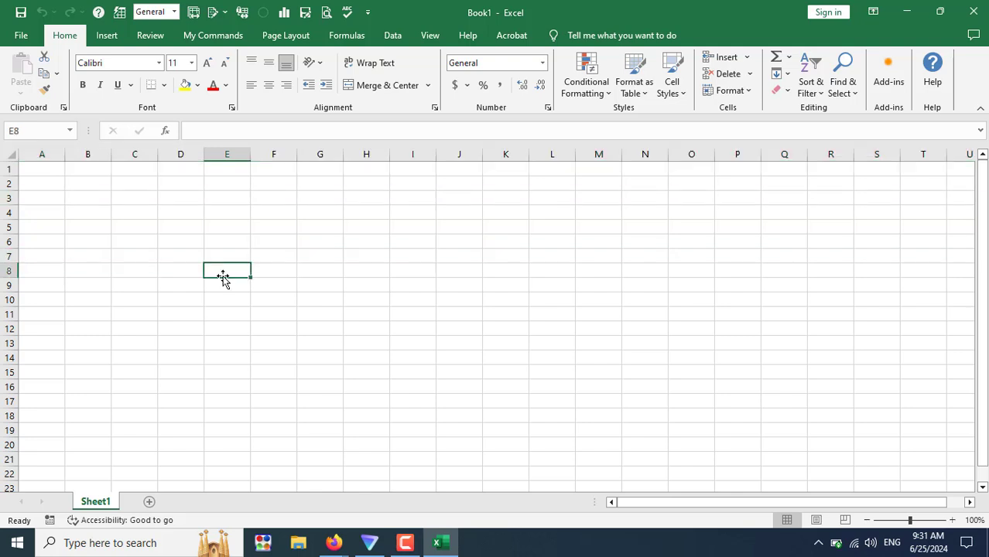
{"action": "left_click", "coordinate": [269, 274]}
{"action": "left_click", "coordinate": [273, 257]}
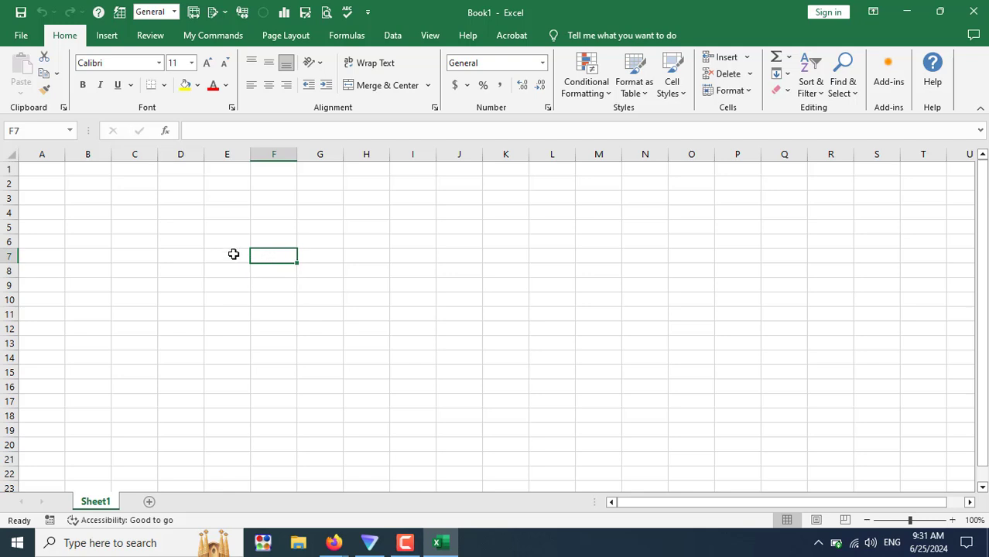
{"action": "left_click", "coordinate": [233, 254]}
{"action": "left_click", "coordinate": [232, 237]}
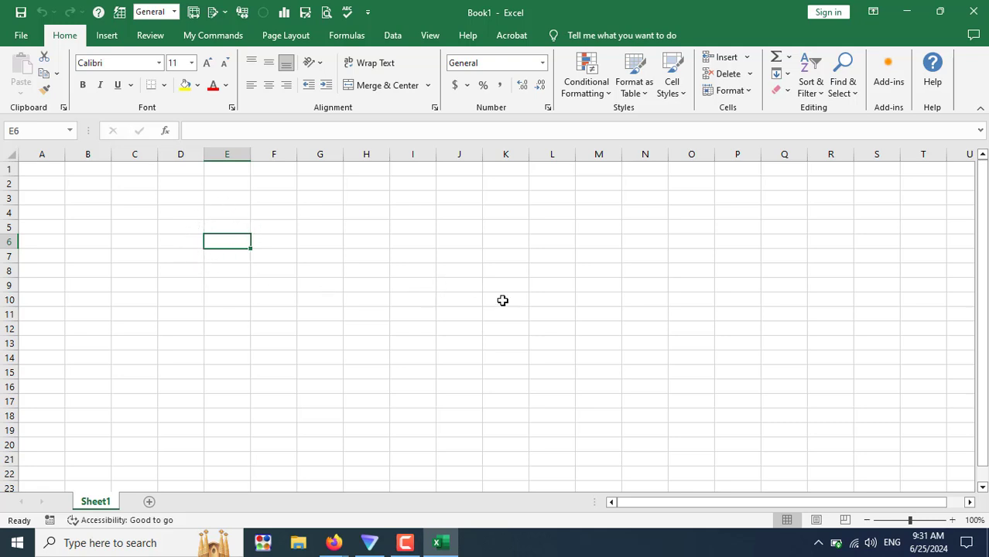
{"action": "left_click", "coordinate": [569, 382]}
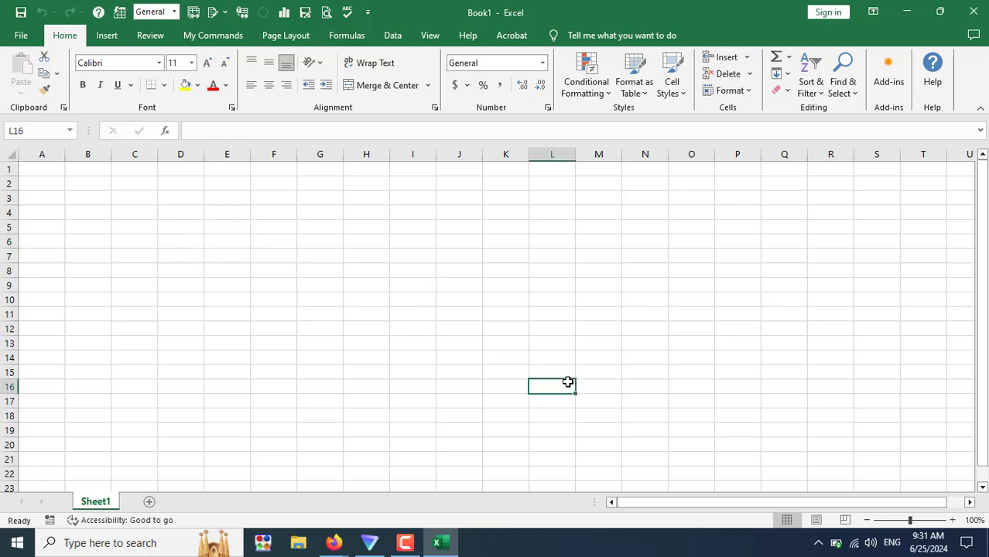
{"action": "left_click", "coordinate": [338, 544]}
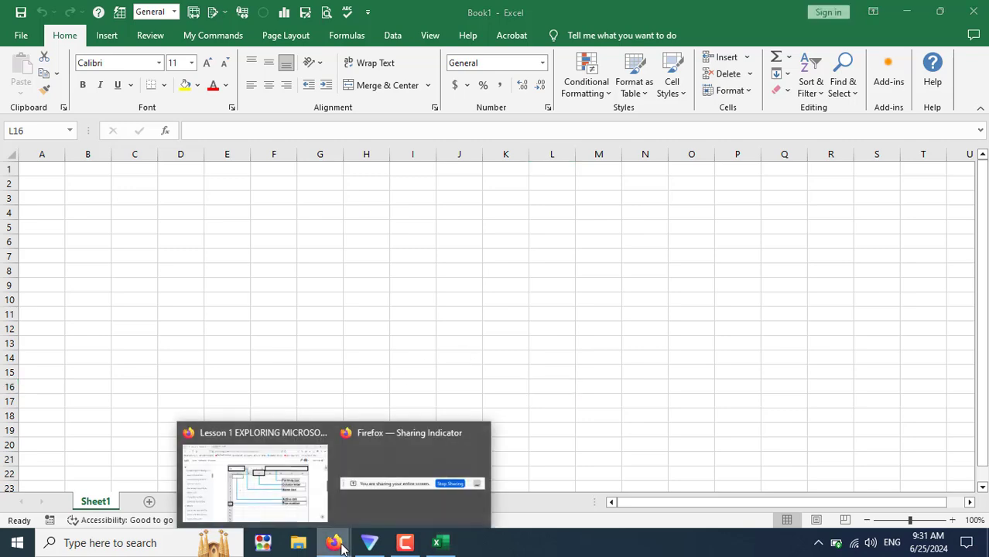
{"action": "left_click", "coordinate": [256, 476]}
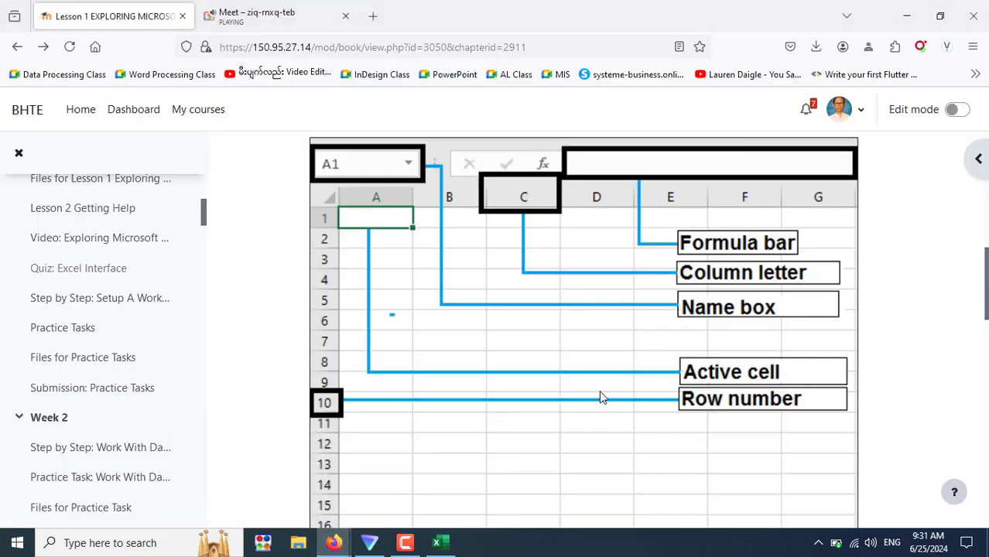
{"action": "left_click", "coordinate": [439, 543]}
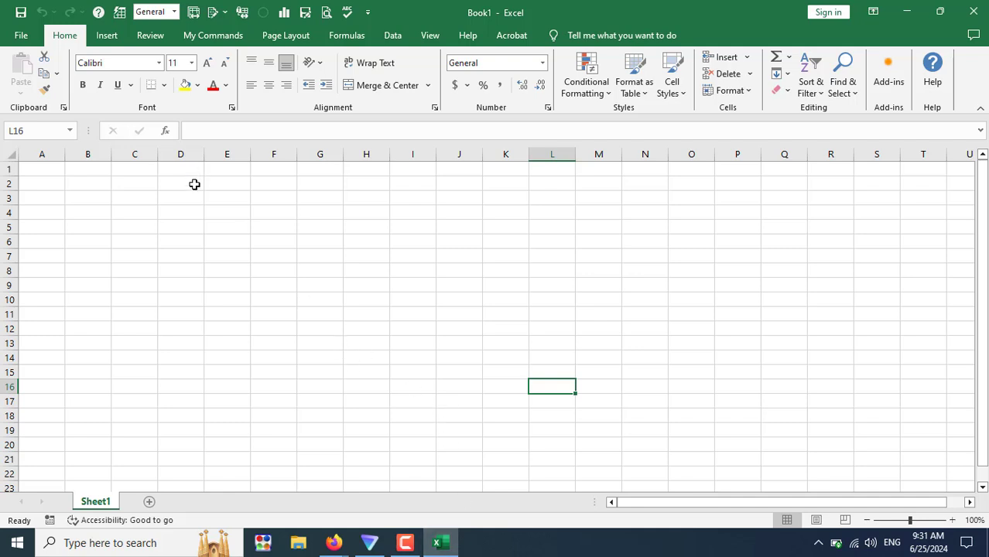
{"action": "left_click", "coordinate": [205, 138]}
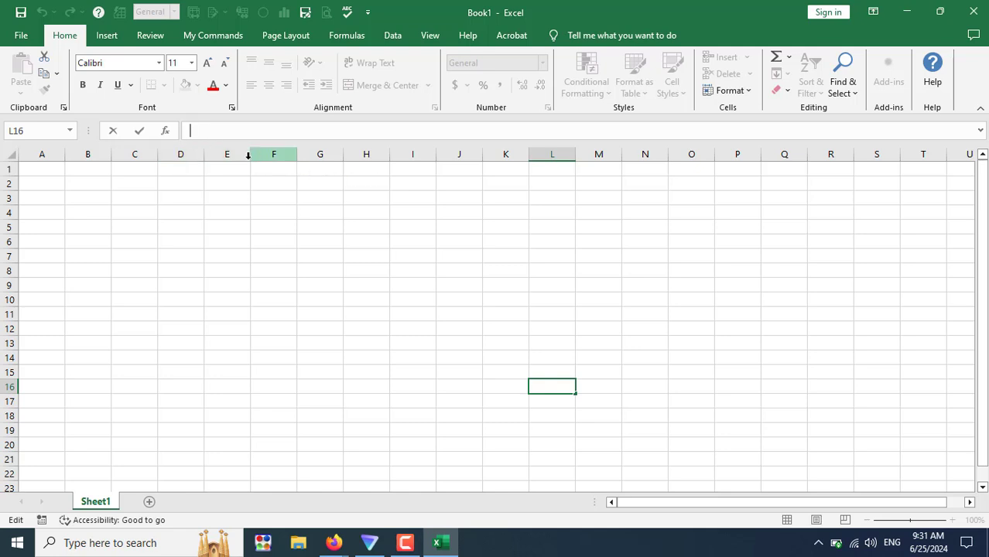
{"action": "left_click", "coordinate": [264, 254]}
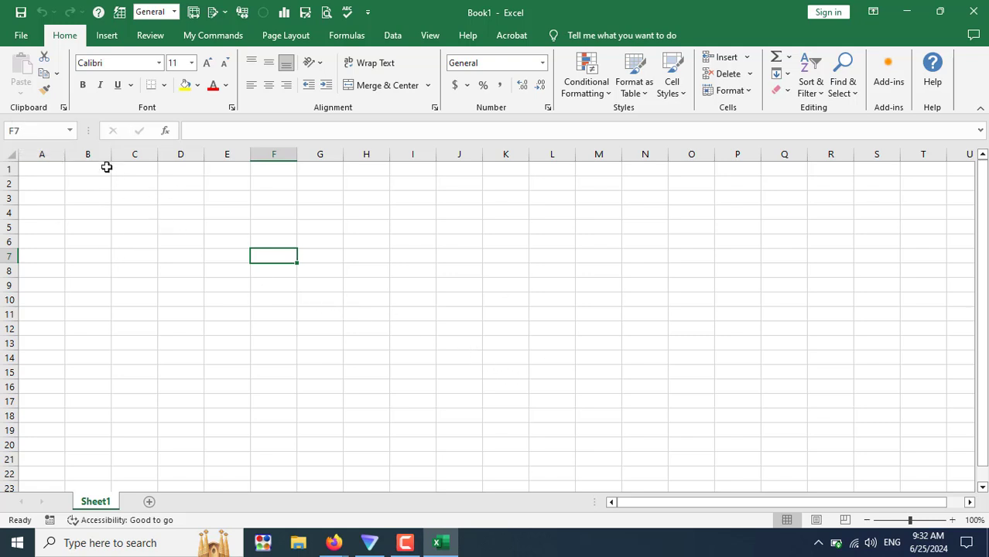
{"action": "left_click", "coordinate": [38, 131]}
{"action": "type", "text": "z21"}
{"action": "key", "text": "Return"}
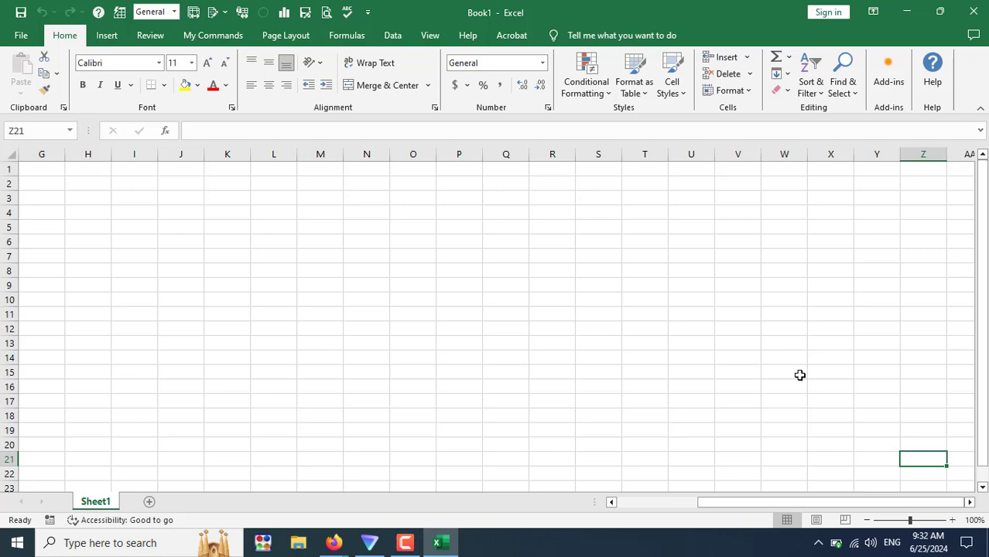
{"action": "key", "text": "ctrl+Home"}
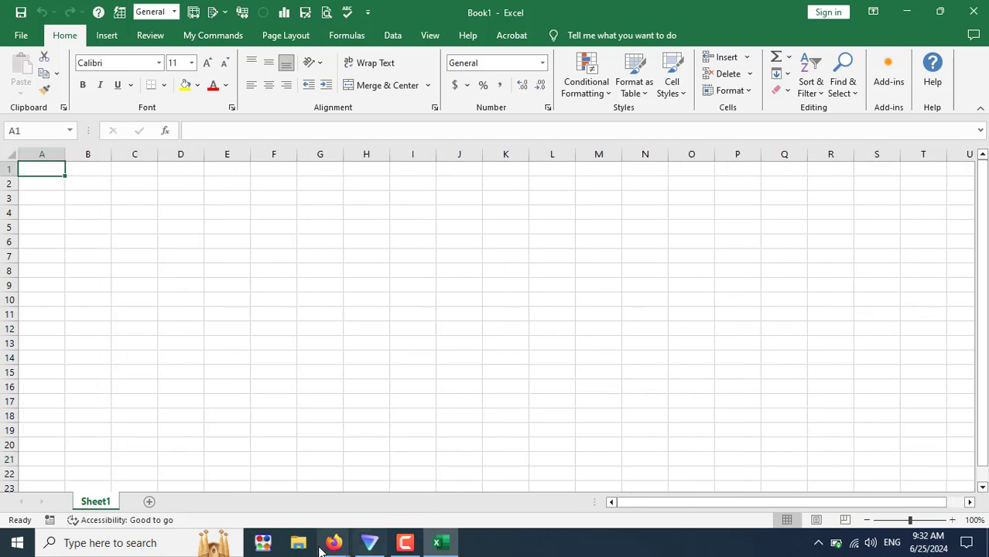
Scroll the Lesson 1 page to the diagram's Sheet tab label, then select cell F9 in Book1
{"action": "mouse_move", "coordinate": [334, 543]}
{"action": "left_click", "coordinate": [302, 503]}
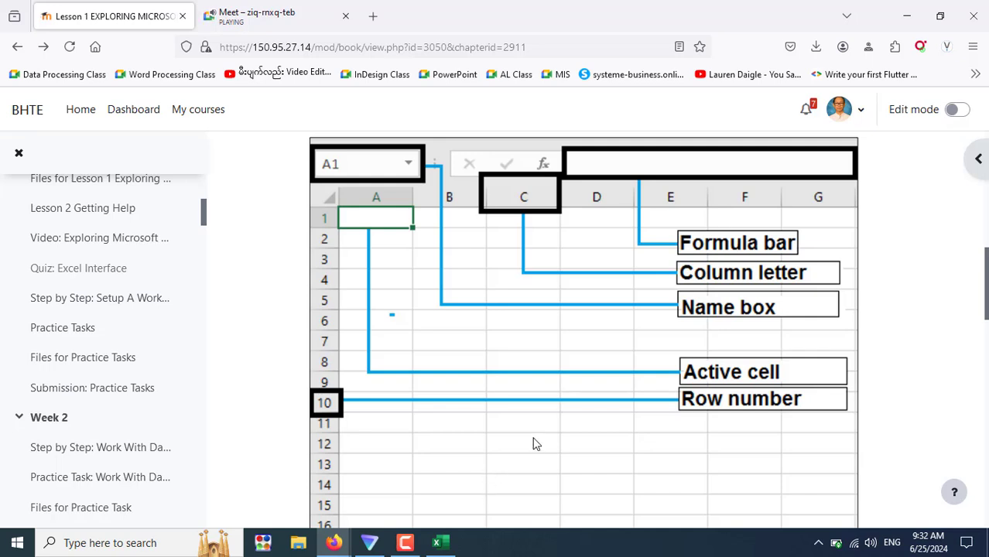
{"action": "scroll", "coordinate": [747, 385], "scroll_direction": "down", "scroll_amount": 3}
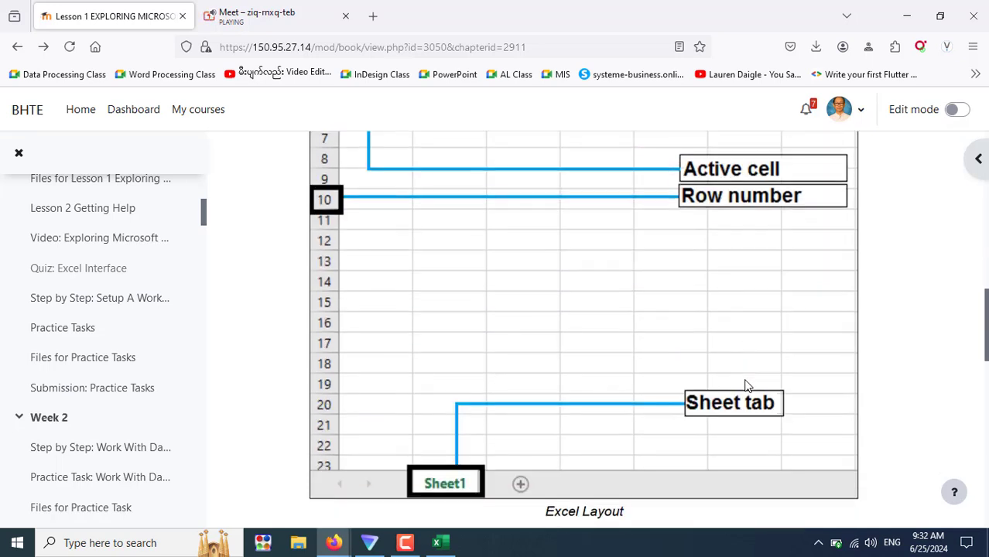
{"action": "left_click", "coordinate": [438, 544]}
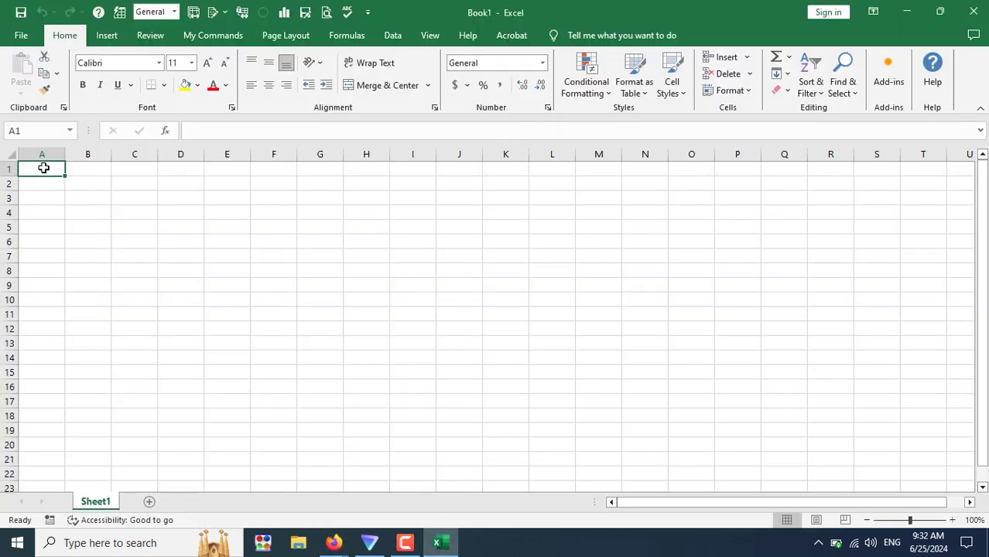
{"action": "left_click", "coordinate": [270, 283]}
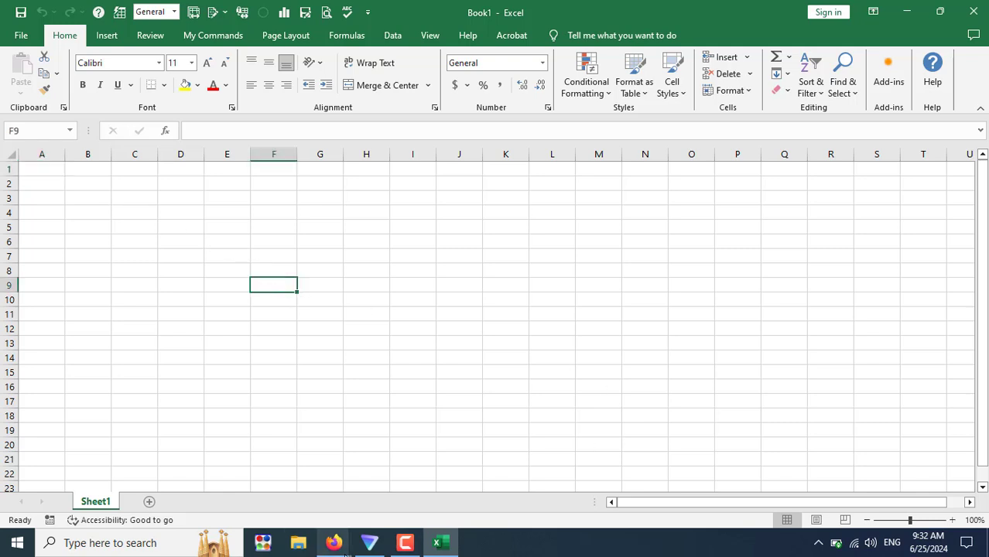
{"action": "left_click", "coordinate": [298, 492]}
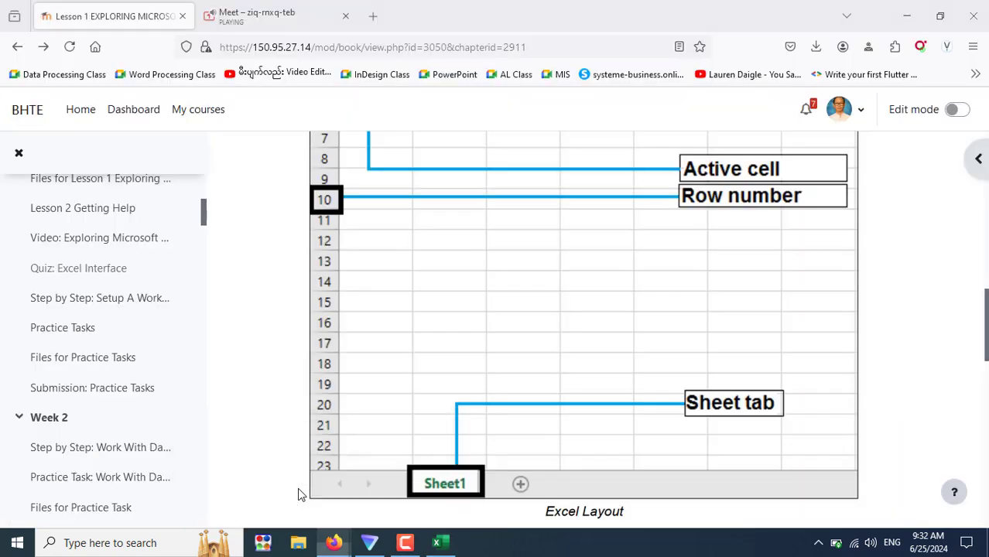
{"action": "scroll", "coordinate": [282, 352], "scroll_direction": "down", "scroll_amount": 3}
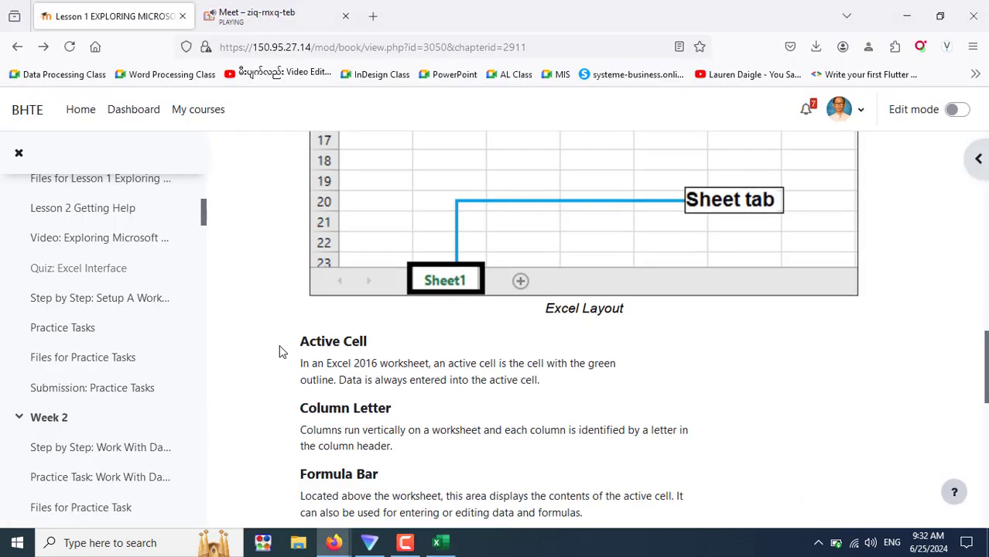
{"action": "scroll", "coordinate": [282, 352], "scroll_direction": "down", "scroll_amount": 3}
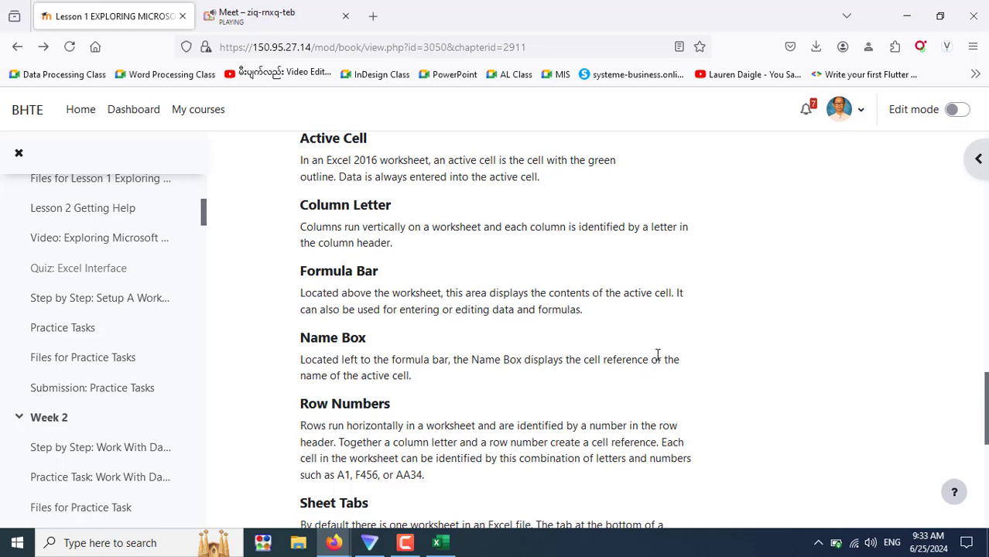
{"action": "scroll", "coordinate": [656, 356], "scroll_direction": "up", "scroll_amount": 3}
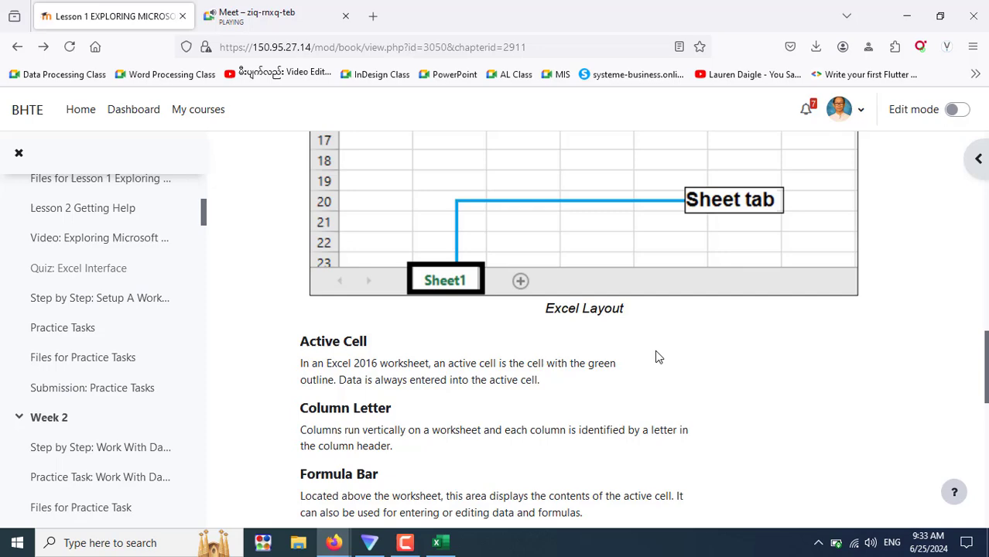
{"action": "scroll", "coordinate": [656, 356], "scroll_direction": "down", "scroll_amount": 3}
{"action": "scroll", "coordinate": [656, 356], "scroll_direction": "down", "scroll_amount": 2}
{"action": "scroll", "coordinate": [656, 355], "scroll_direction": "down", "scroll_amount": 3}
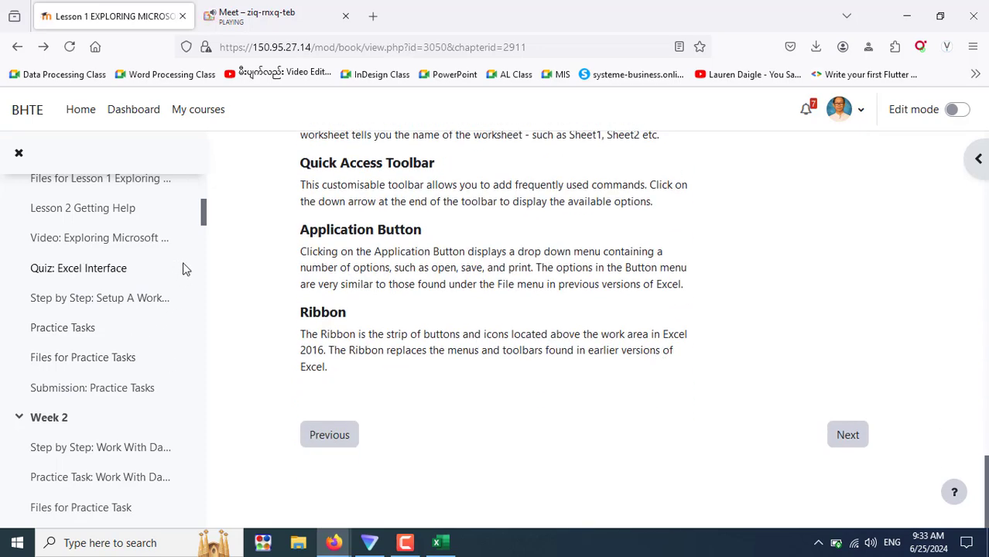
{"action": "left_click_drag", "start_coordinate": [204, 209], "coordinate": [199, 201]}
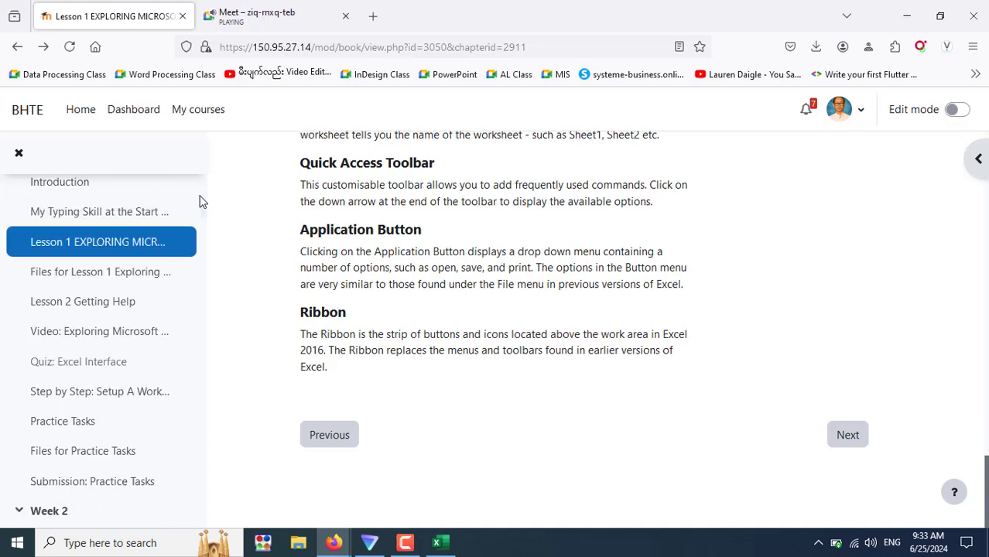
Navigate via the course index to the Quiz: Excel Interface page and bring it in front of Excel
{"action": "left_click", "coordinate": [113, 305]}
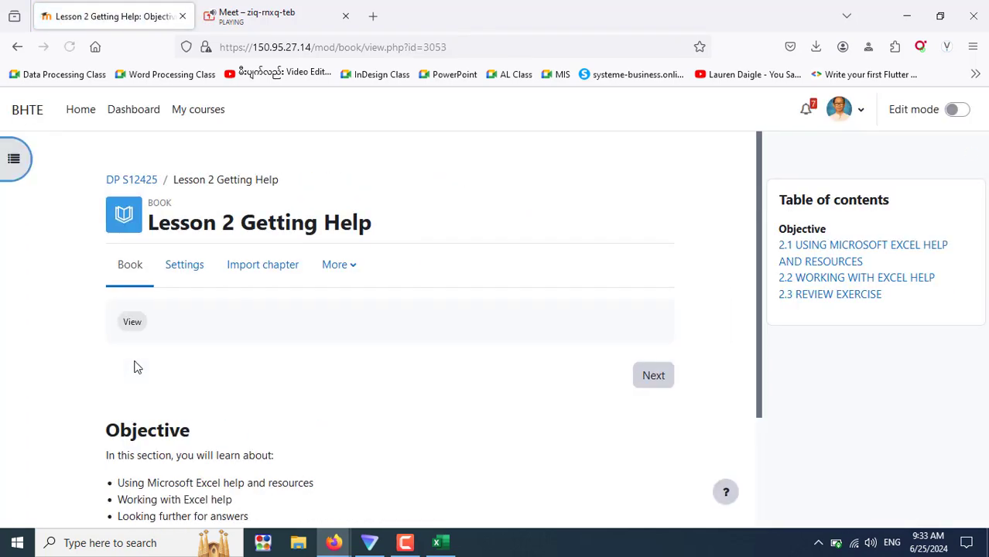
{"action": "left_click", "coordinate": [14, 159]}
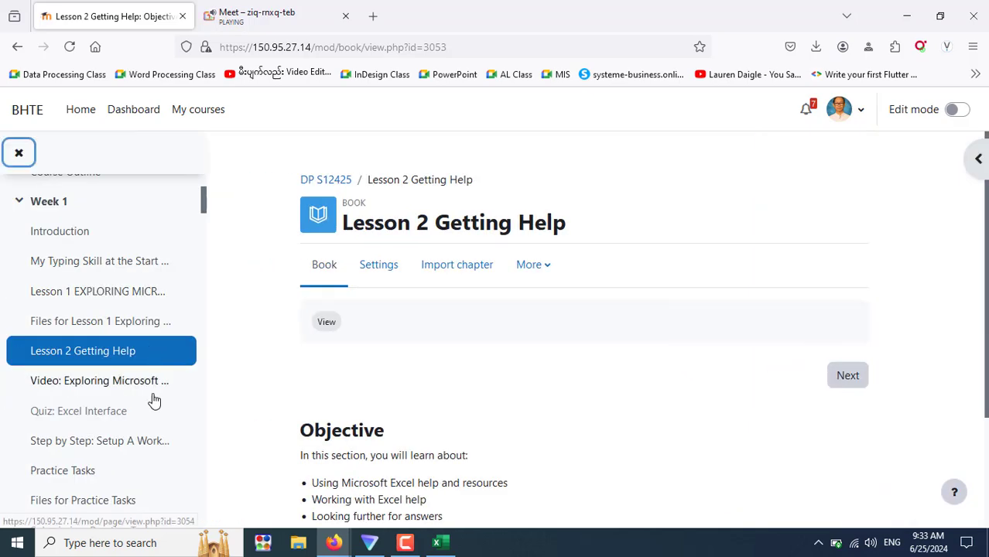
{"action": "left_click", "coordinate": [94, 417]}
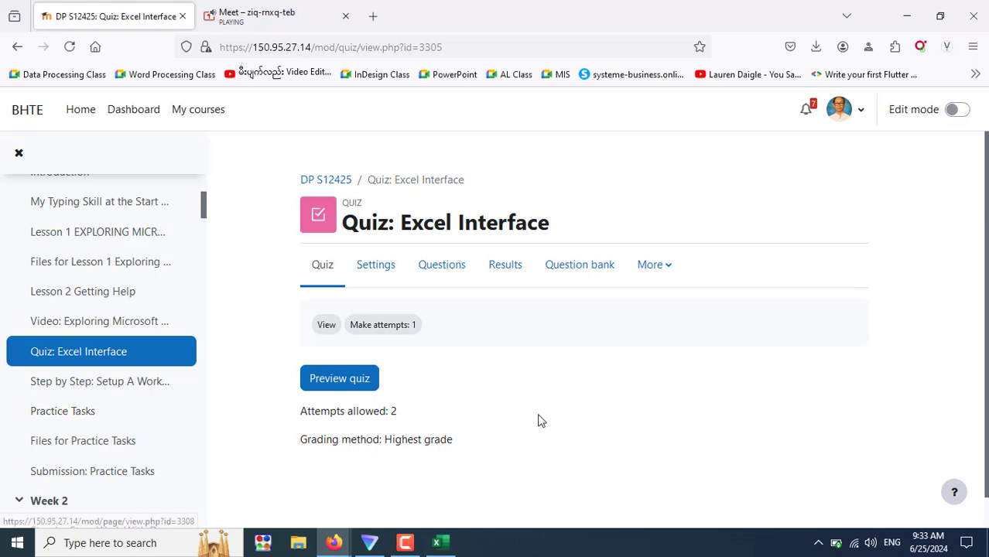
{"action": "scroll", "coordinate": [540, 420], "scroll_direction": "down", "scroll_amount": 1}
{"action": "left_click", "coordinate": [439, 542]}
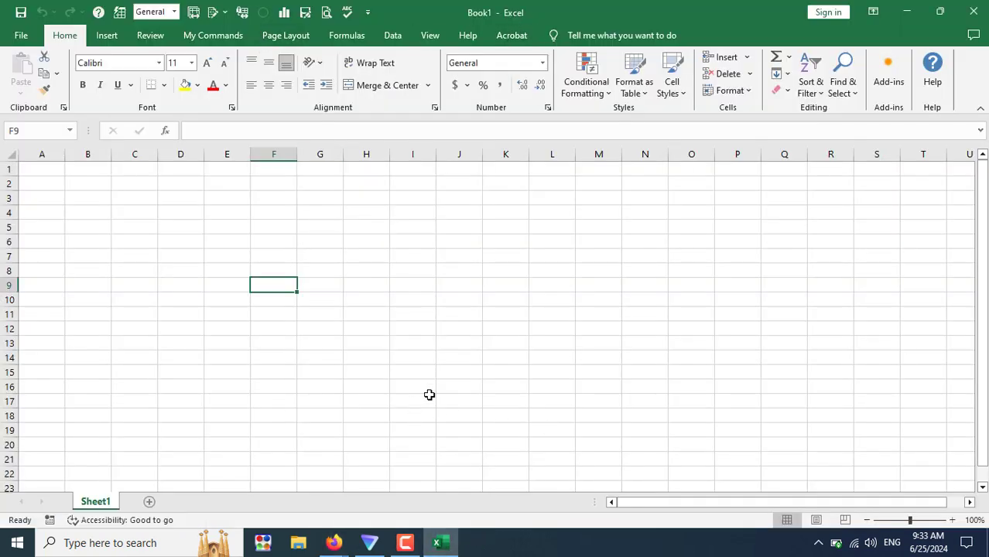
{"action": "left_click", "coordinate": [334, 544]}
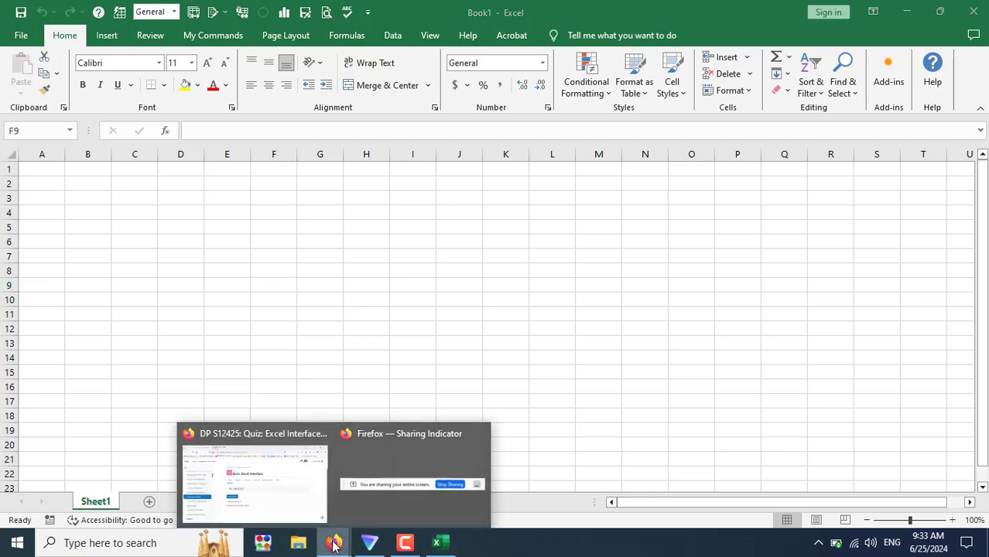
{"action": "left_click", "coordinate": [298, 488]}
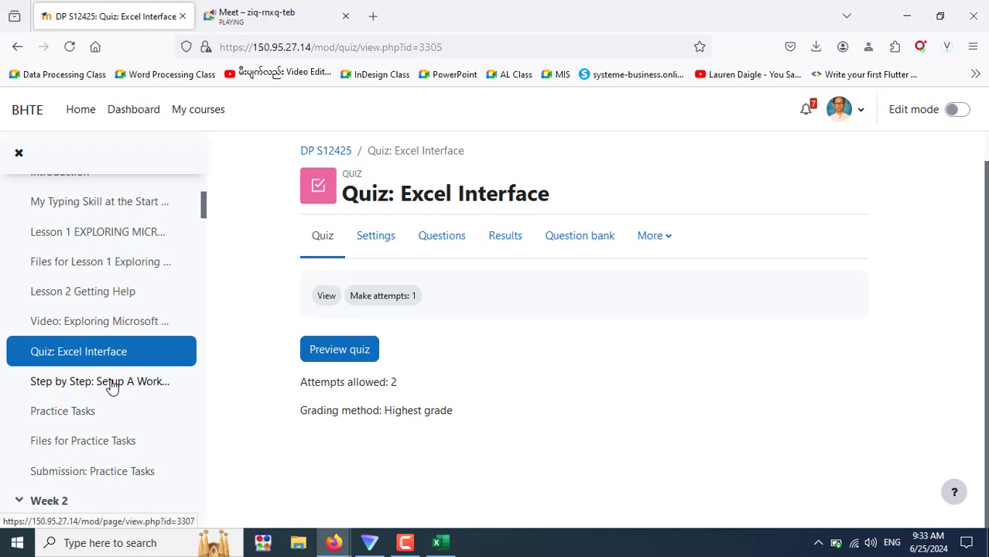
Open Step by Step: Setup A Workbook from the sidebar and scroll through its workbook and worksheet instructions
{"action": "left_click", "coordinate": [113, 388]}
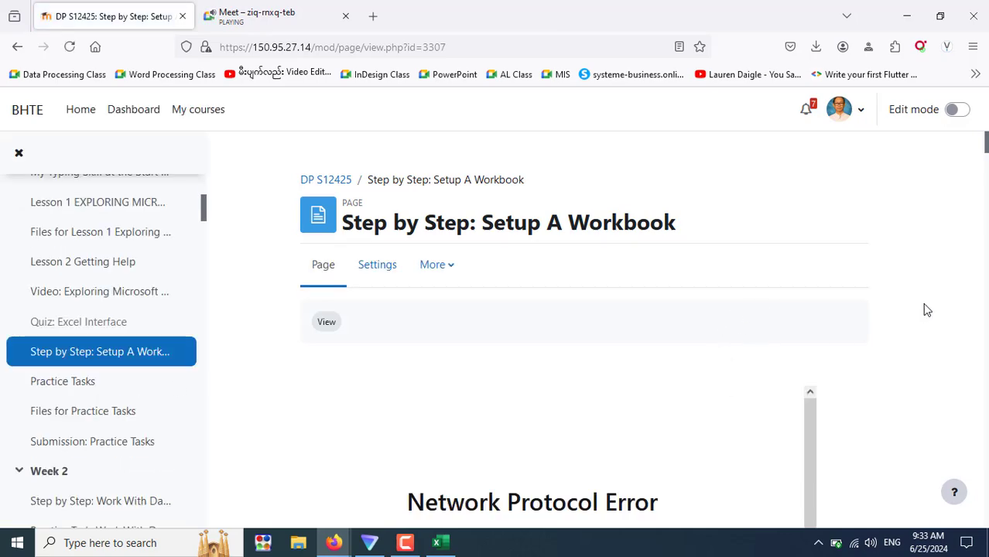
{"action": "scroll", "coordinate": [924, 308], "scroll_direction": "down", "scroll_amount": 5}
{"action": "scroll", "coordinate": [924, 304], "scroll_direction": "down", "scroll_amount": 3}
{"action": "scroll", "coordinate": [924, 304], "scroll_direction": "down", "scroll_amount": 3}
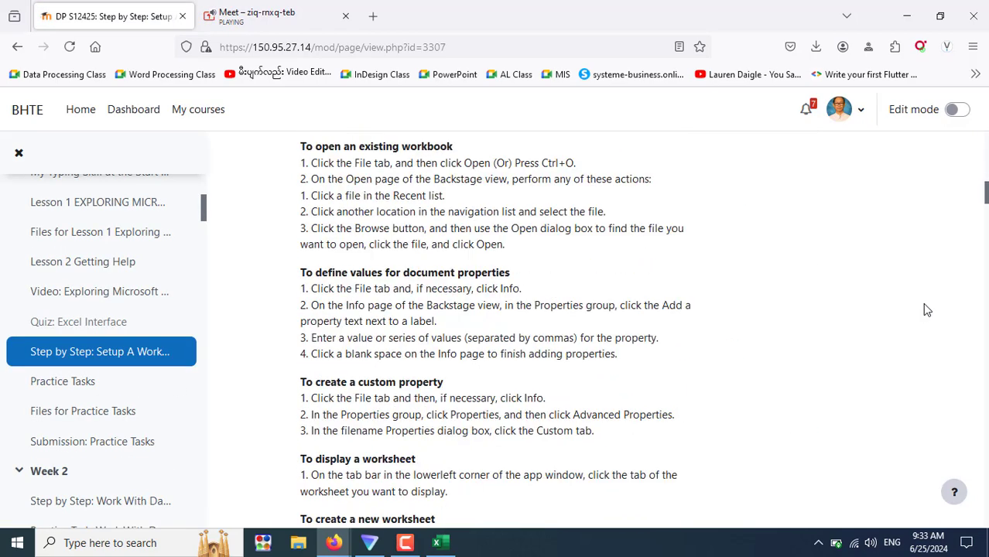
{"action": "scroll", "coordinate": [924, 304], "scroll_direction": "down", "scroll_amount": 1}
{"action": "scroll", "coordinate": [923, 304], "scroll_direction": "down", "scroll_amount": 5}
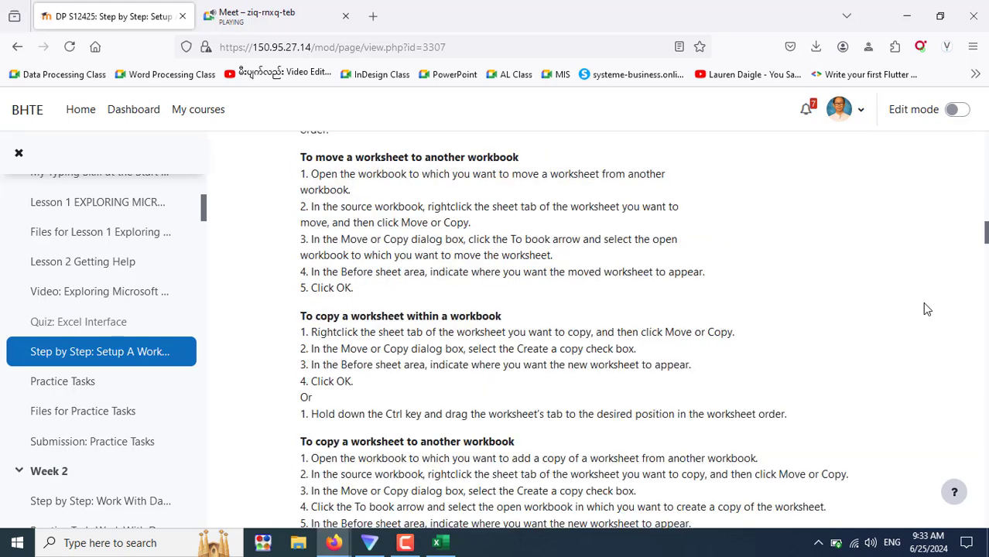
{"action": "scroll", "coordinate": [926, 309], "scroll_direction": "up", "scroll_amount": 5}
{"action": "scroll", "coordinate": [926, 309], "scroll_direction": "up", "scroll_amount": 5}
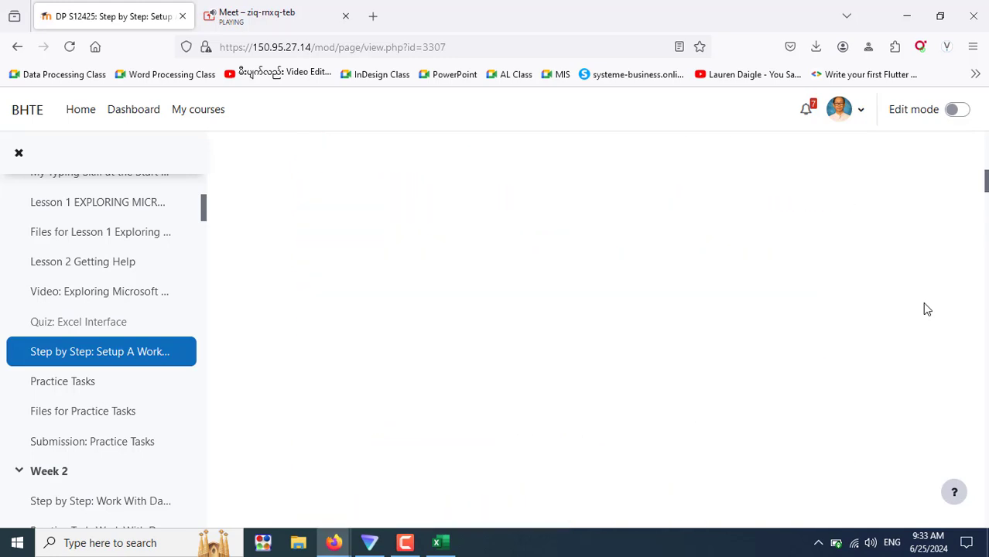
{"action": "scroll", "coordinate": [926, 309], "scroll_direction": "up", "scroll_amount": 3}
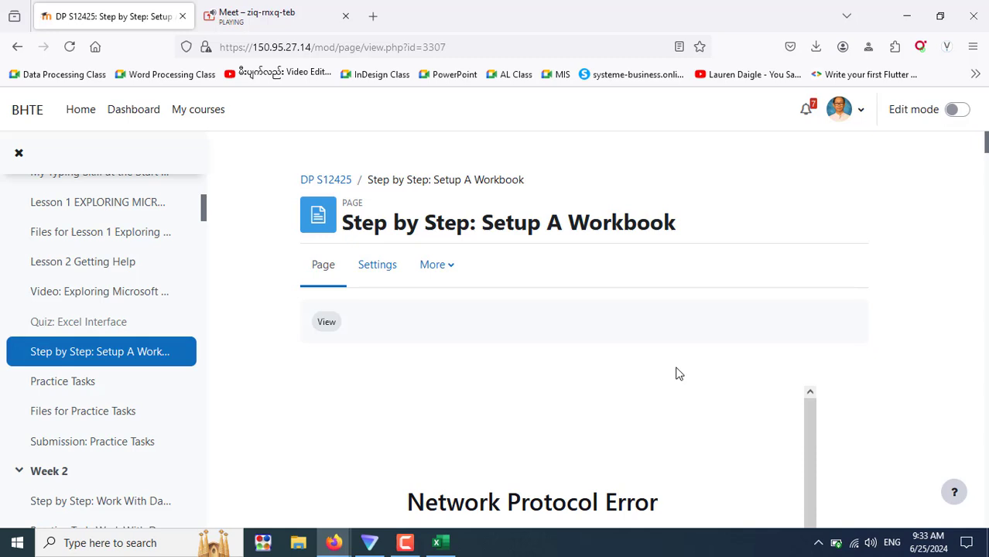
{"action": "scroll", "coordinate": [676, 374], "scroll_direction": "down", "scroll_amount": 2}
{"action": "scroll", "coordinate": [676, 374], "scroll_direction": "down", "scroll_amount": 3}
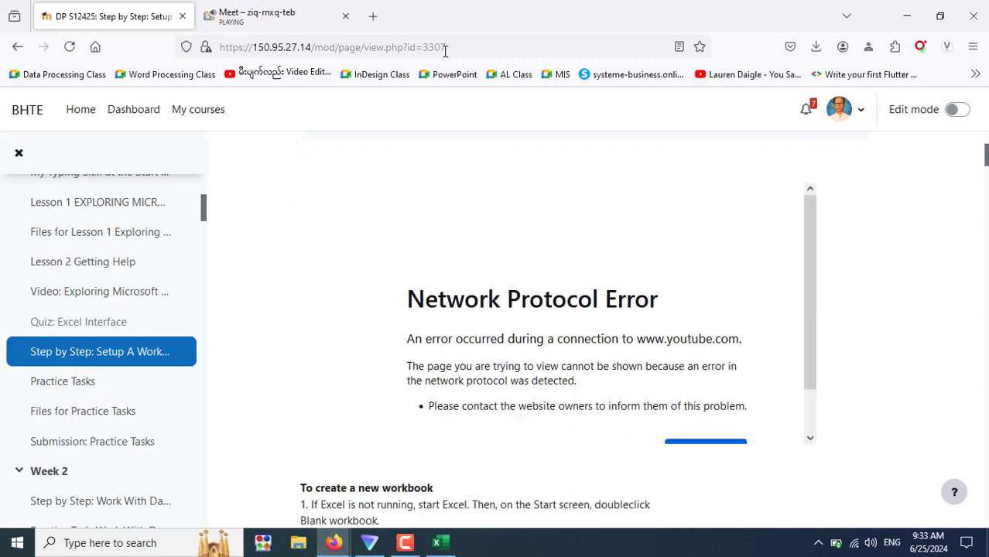
Reload the Setup A Workbook page so the embedded Practice Tasks video loads
{"action": "left_click", "coordinate": [74, 48]}
{"action": "left_click", "coordinate": [73, 48]}
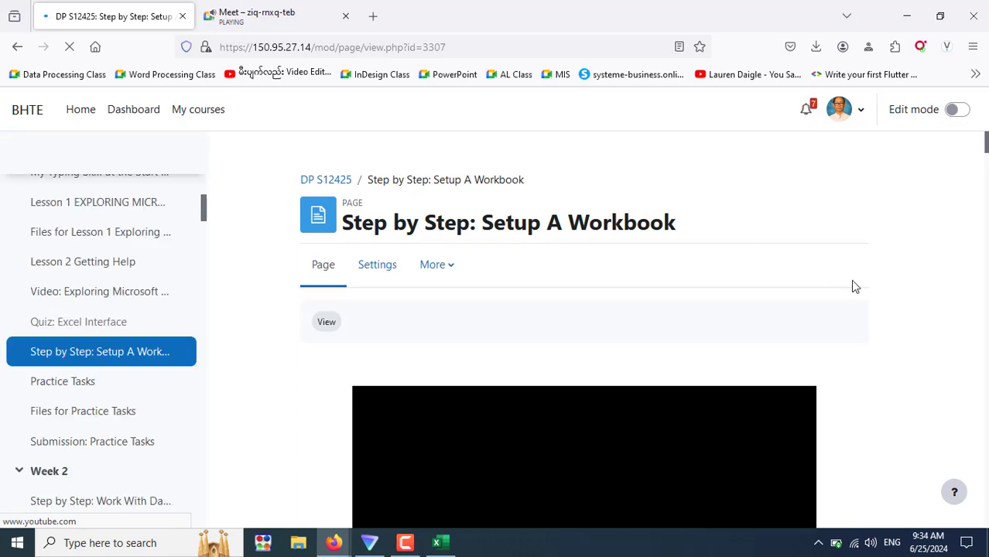
{"action": "scroll", "coordinate": [854, 286], "scroll_direction": "down", "scroll_amount": 3}
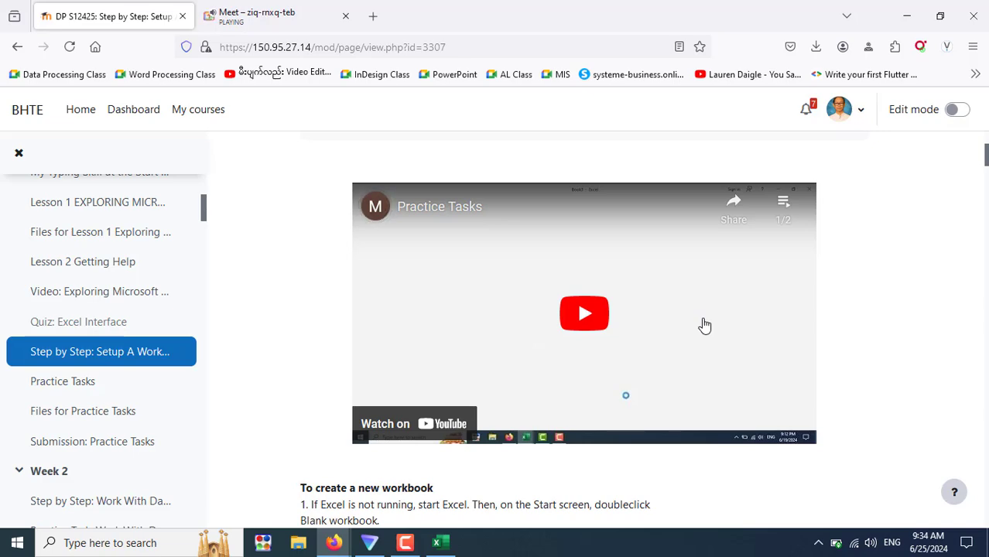
{"action": "scroll", "coordinate": [704, 325], "scroll_direction": "down", "scroll_amount": 1}
{"action": "scroll", "coordinate": [704, 326], "scroll_direction": "down", "scroll_amount": 4}
{"action": "scroll", "coordinate": [704, 326], "scroll_direction": "up", "scroll_amount": 5}
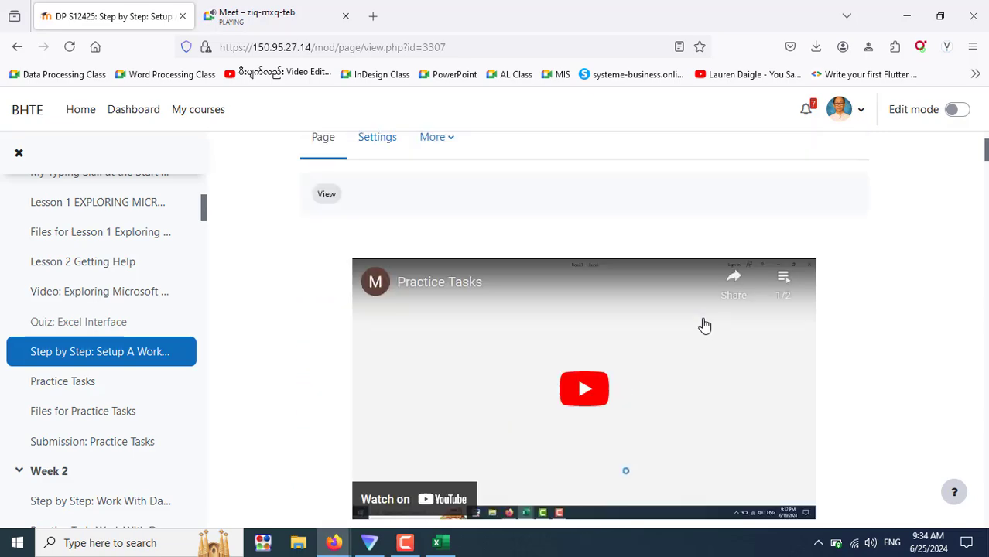
{"action": "scroll", "coordinate": [704, 326], "scroll_direction": "up", "scroll_amount": 3}
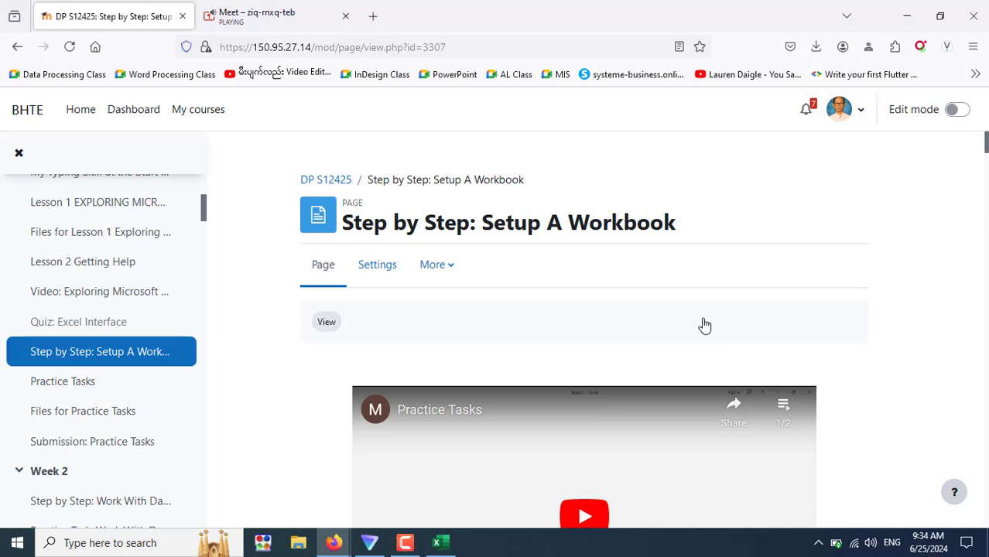
{"action": "scroll", "coordinate": [704, 326], "scroll_direction": "down", "scroll_amount": 1}
{"action": "scroll", "coordinate": [704, 326], "scroll_direction": "down", "scroll_amount": 4}
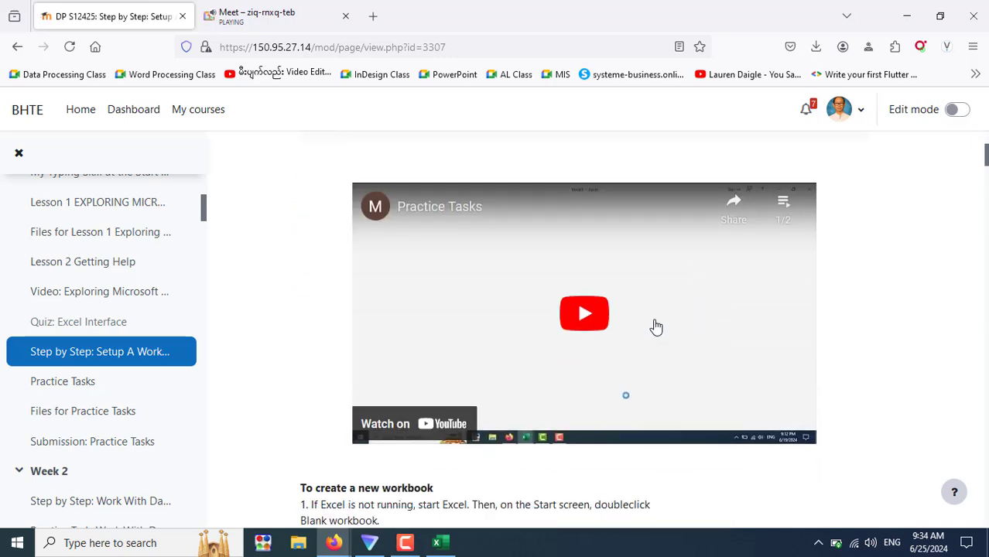
Play the Practice Tasks video, jump to about 3:05, and pause it at 3:09
{"action": "left_click", "coordinate": [576, 328]}
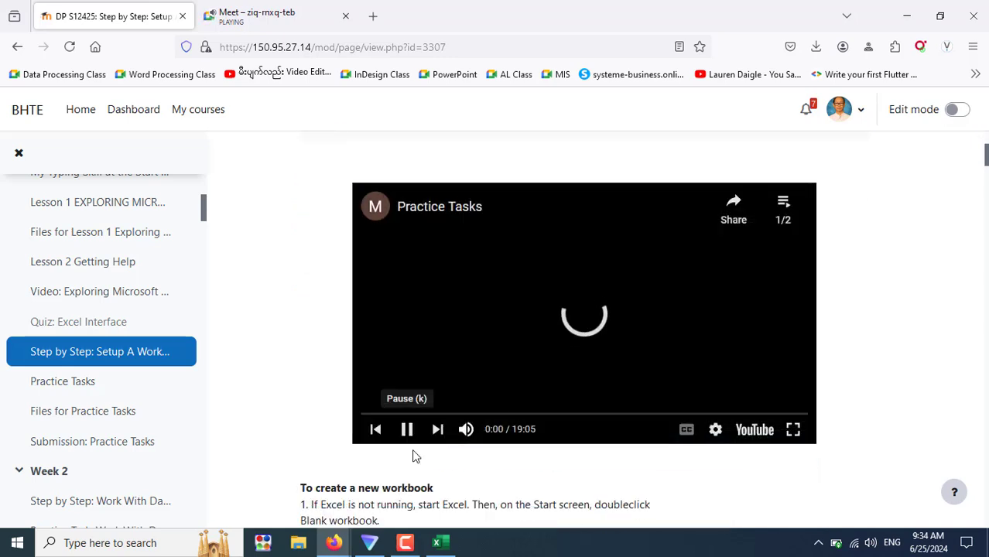
{"action": "left_click", "coordinate": [435, 414]}
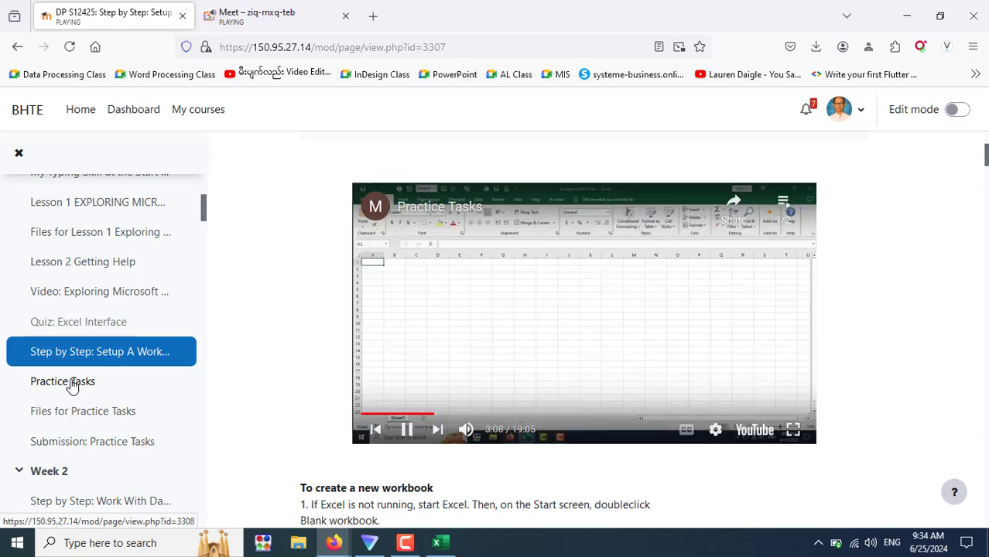
{"action": "left_click", "coordinate": [406, 429]}
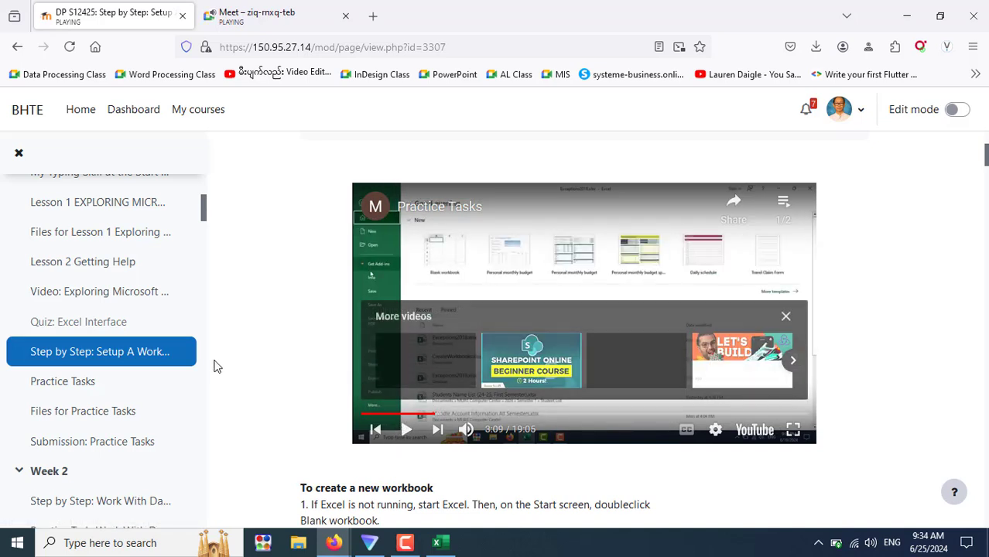
Open Practice Tasks, pause its 19:00 video, and read the Create and Modify workbooks lists
{"action": "left_click", "coordinate": [72, 387]}
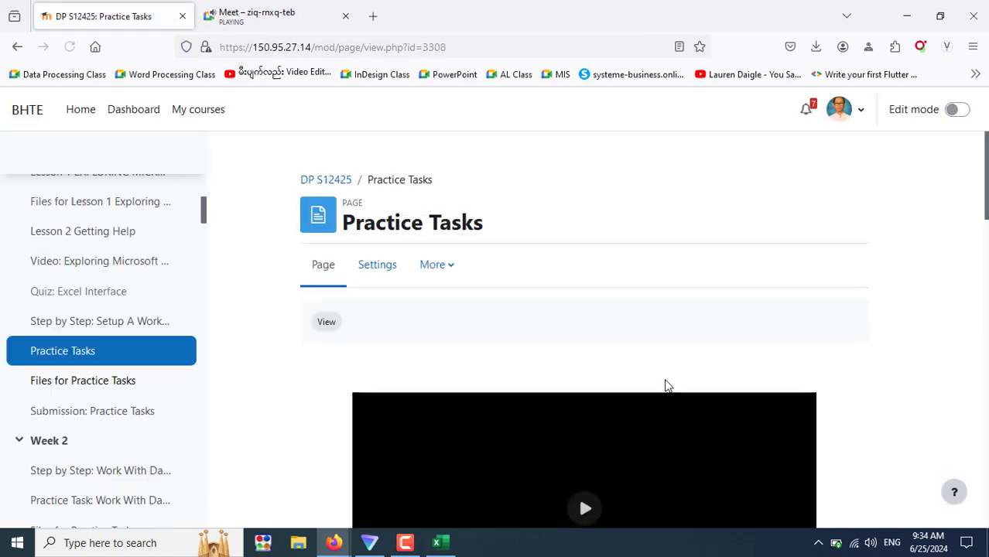
{"action": "scroll", "coordinate": [850, 368], "scroll_direction": "down", "scroll_amount": 3}
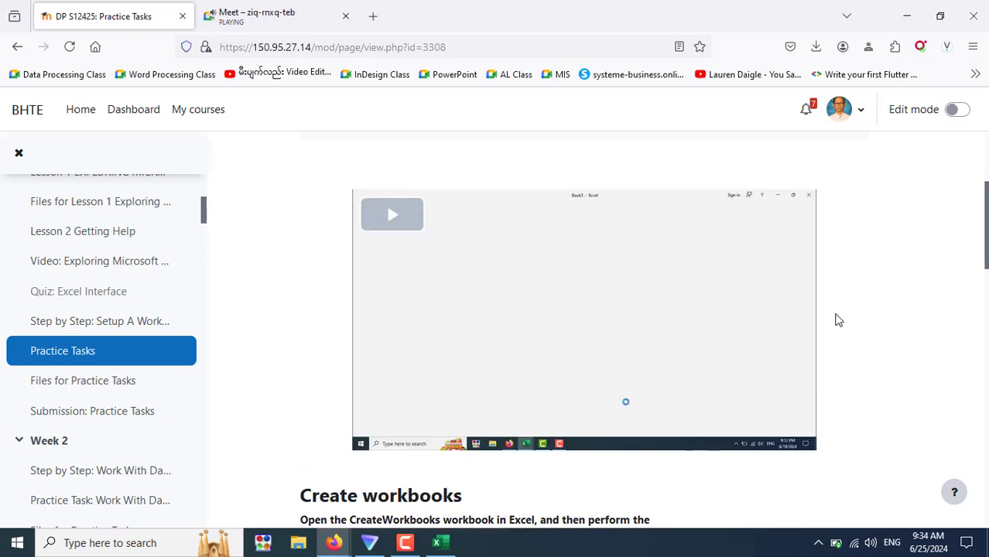
{"action": "scroll", "coordinate": [825, 334], "scroll_direction": "down", "scroll_amount": 6}
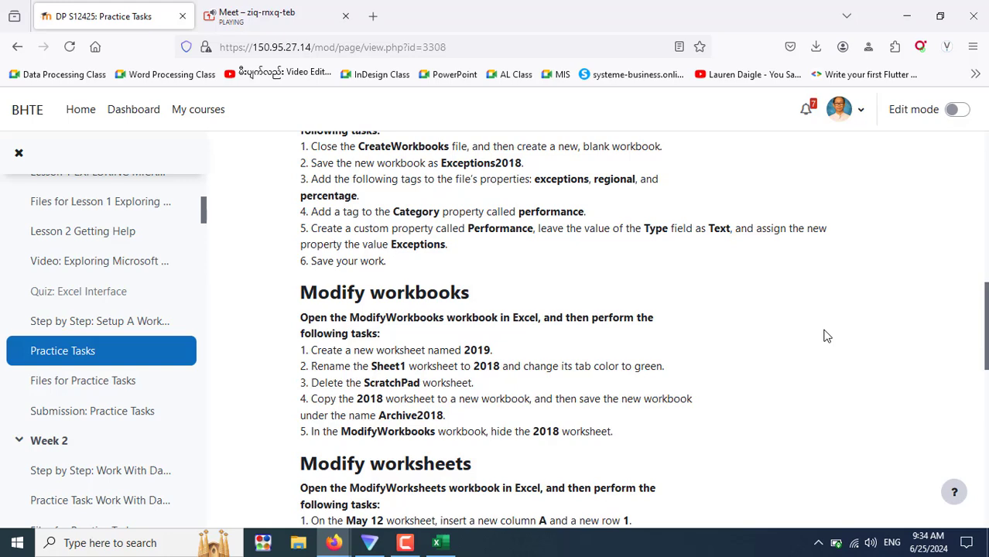
{"action": "scroll", "coordinate": [825, 335], "scroll_direction": "up", "scroll_amount": 5}
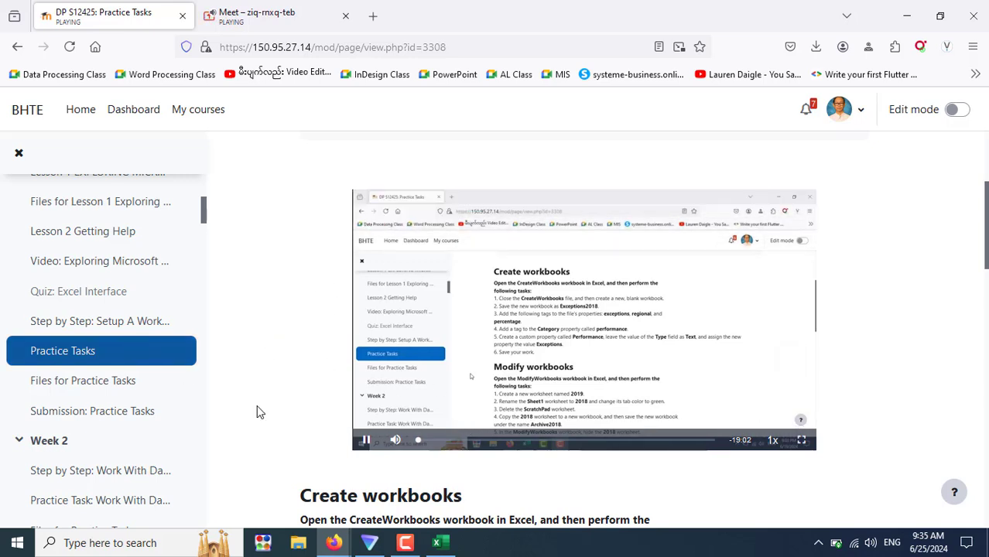
{"action": "left_click", "coordinate": [363, 441]}
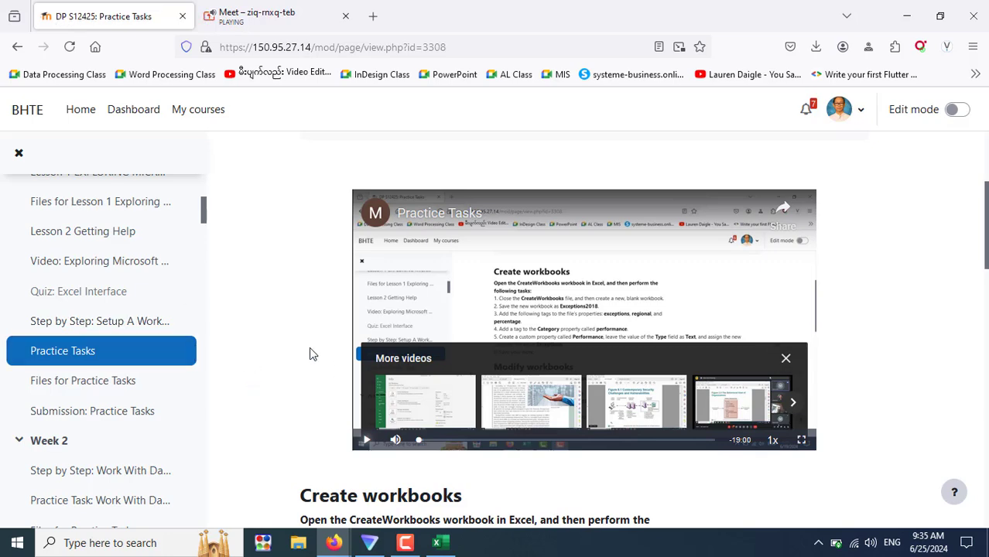
{"action": "scroll", "coordinate": [309, 346], "scroll_direction": "down", "scroll_amount": 3}
{"action": "scroll", "coordinate": [308, 346], "scroll_direction": "down", "scroll_amount": 2}
{"action": "scroll", "coordinate": [308, 346], "scroll_direction": "up", "scroll_amount": 2}
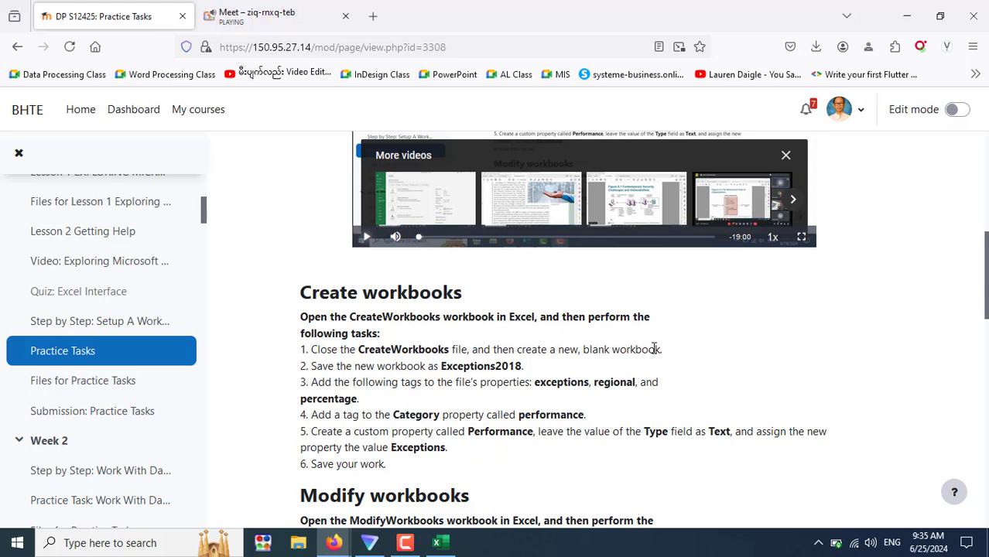
{"action": "scroll", "coordinate": [495, 379], "scroll_direction": "up", "scroll_amount": 2}
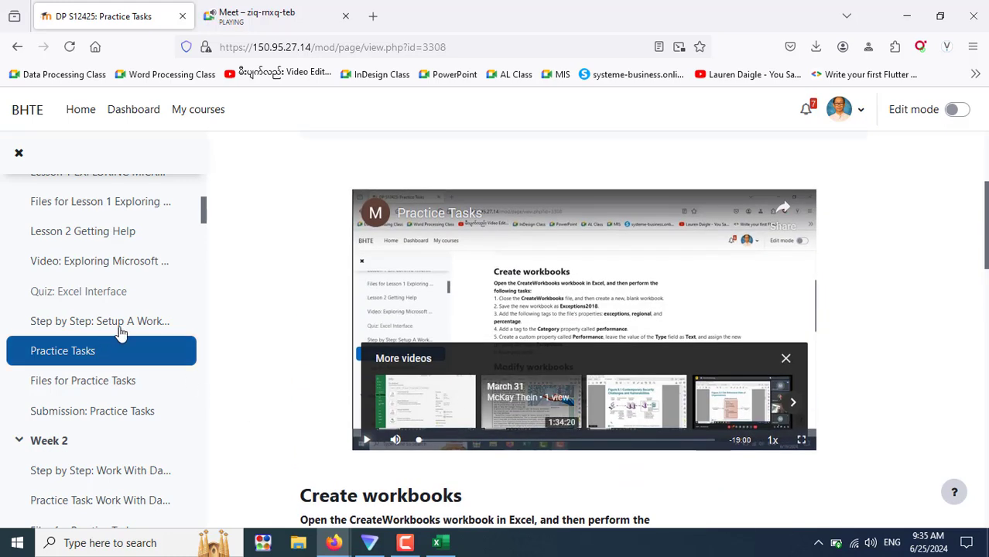
Open youtube.com in a new tab, reject all optional cookies, and return to Practice Tasks
{"action": "left_click", "coordinate": [373, 15]}
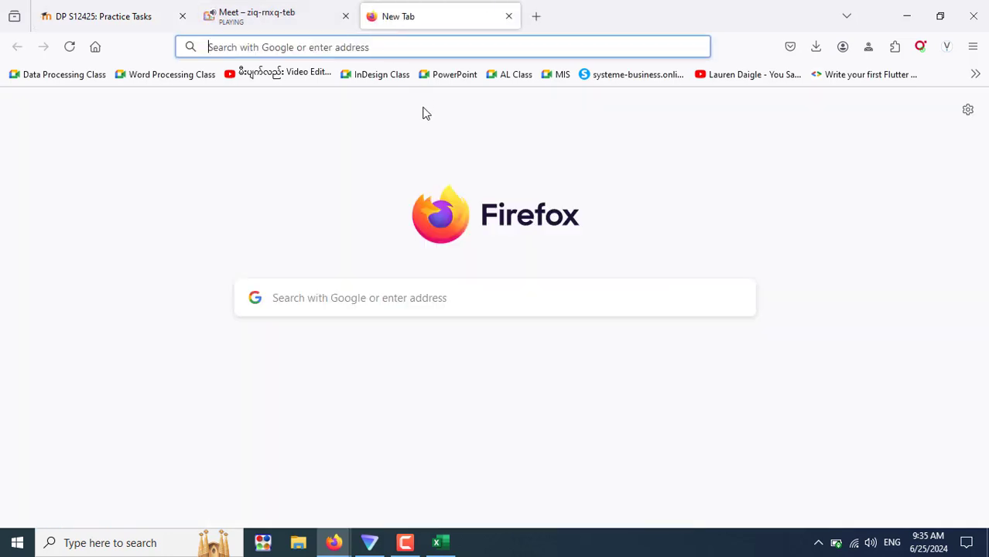
{"action": "type", "text": "you"}
{"action": "key", "text": "Return"}
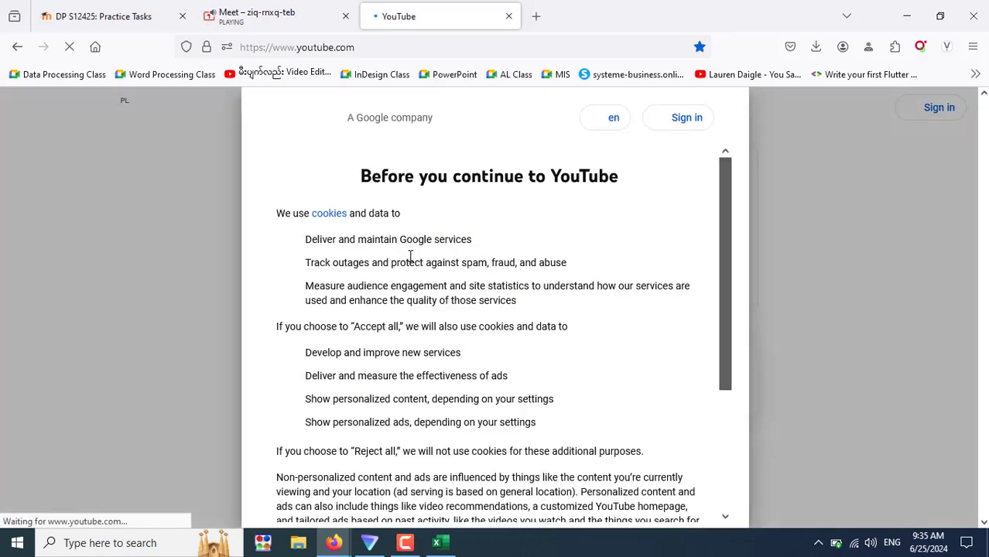
{"action": "scroll", "coordinate": [639, 392], "scroll_direction": "down", "scroll_amount": 5}
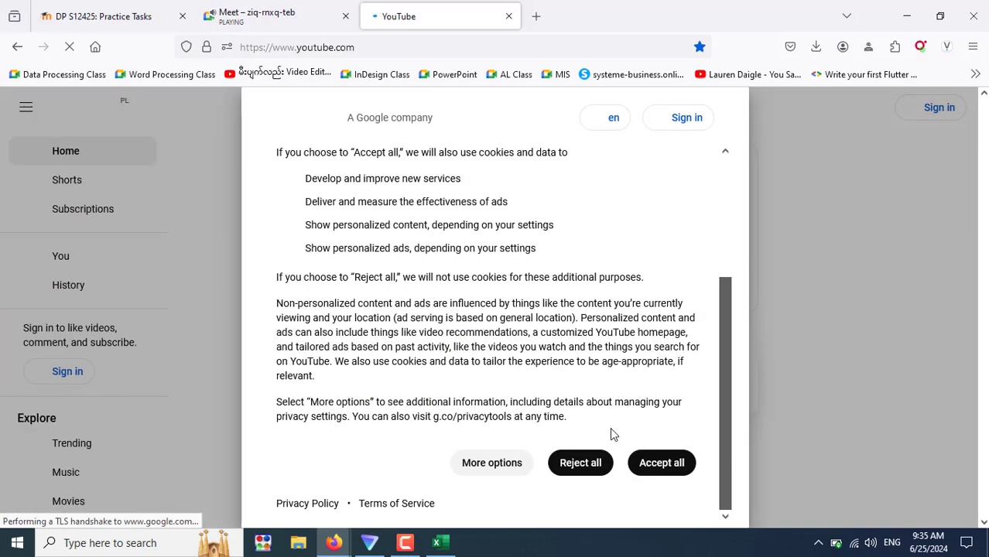
{"action": "left_click", "coordinate": [580, 464]}
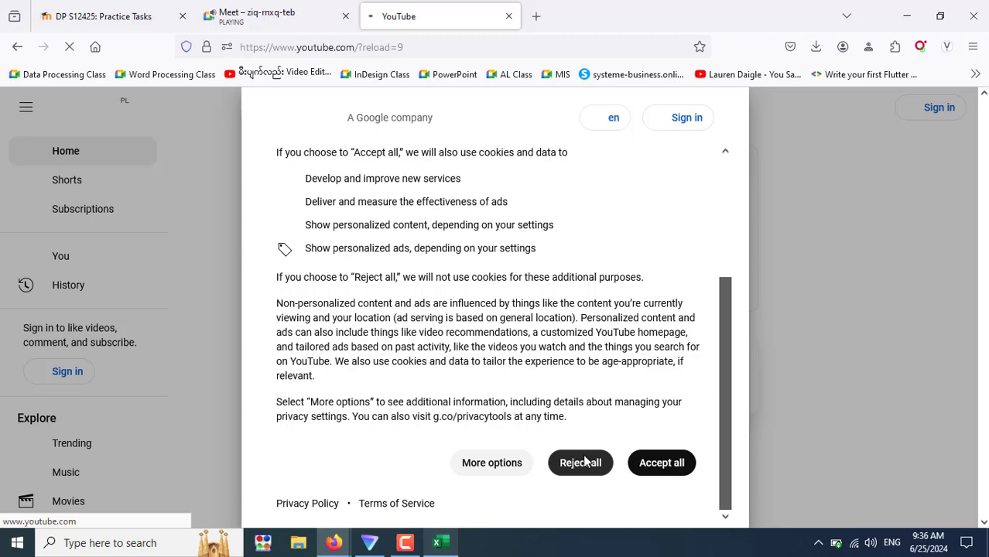
{"action": "left_click", "coordinate": [115, 14]}
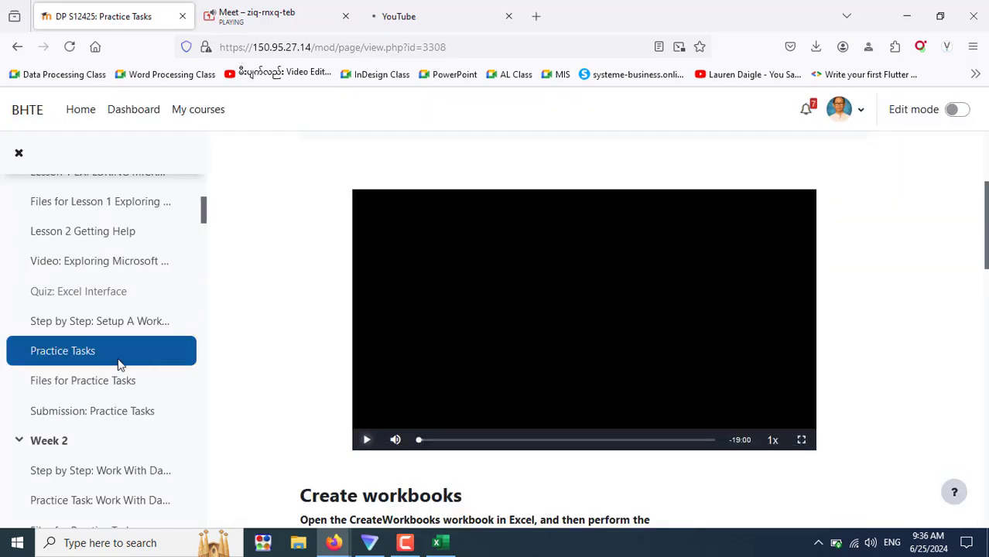
{"action": "scroll", "coordinate": [890, 364], "scroll_direction": "down", "scroll_amount": 3}
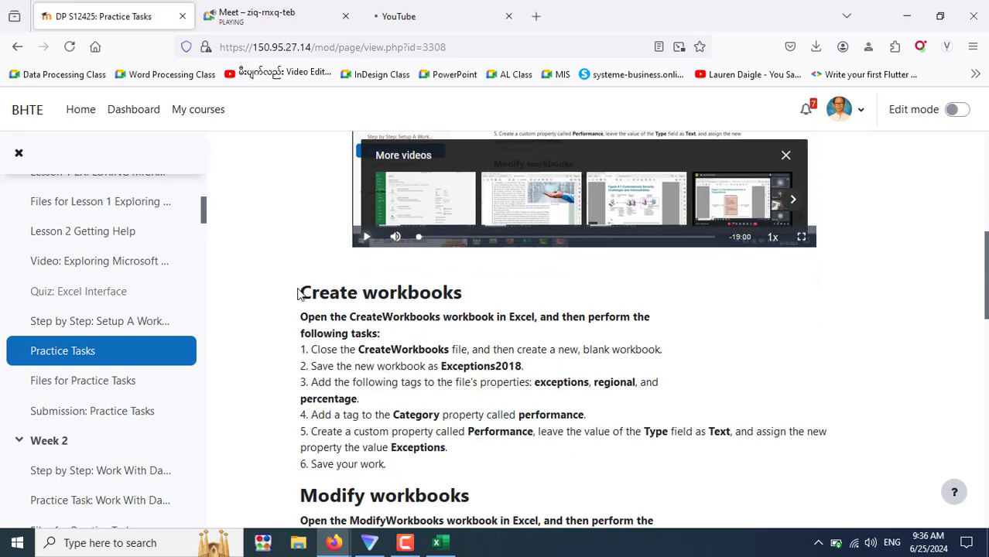
{"action": "left_click_drag", "start_coordinate": [298, 292], "coordinate": [466, 298]}
{"action": "scroll", "coordinate": [602, 378], "scroll_direction": "down", "scroll_amount": 3}
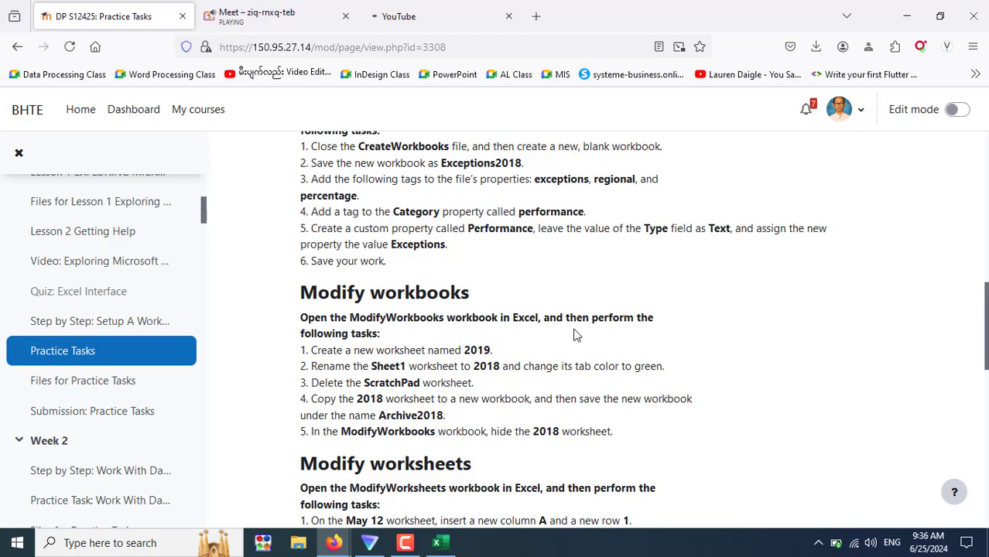
{"action": "scroll", "coordinate": [575, 334], "scroll_direction": "down", "scroll_amount": 7}
{"action": "scroll", "coordinate": [574, 335], "scroll_direction": "down", "scroll_amount": 3}
{"action": "scroll", "coordinate": [575, 329], "scroll_direction": "up", "scroll_amount": 6}
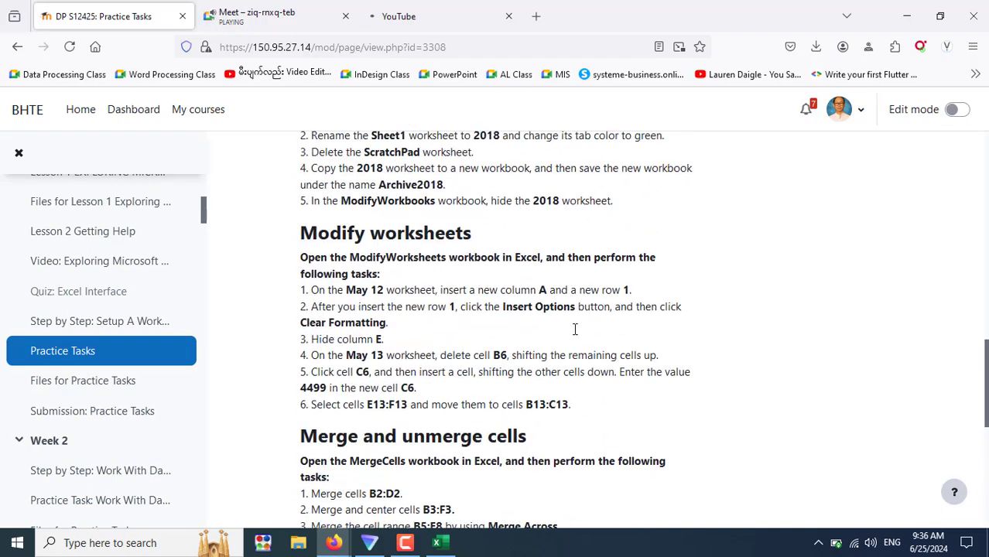
{"action": "scroll", "coordinate": [575, 329], "scroll_direction": "up", "scroll_amount": 6}
{"action": "scroll", "coordinate": [574, 331], "scroll_direction": "up", "scroll_amount": 5}
{"action": "scroll", "coordinate": [575, 328], "scroll_direction": "down", "scroll_amount": 5}
{"action": "scroll", "coordinate": [581, 321], "scroll_direction": "up", "scroll_amount": 1}
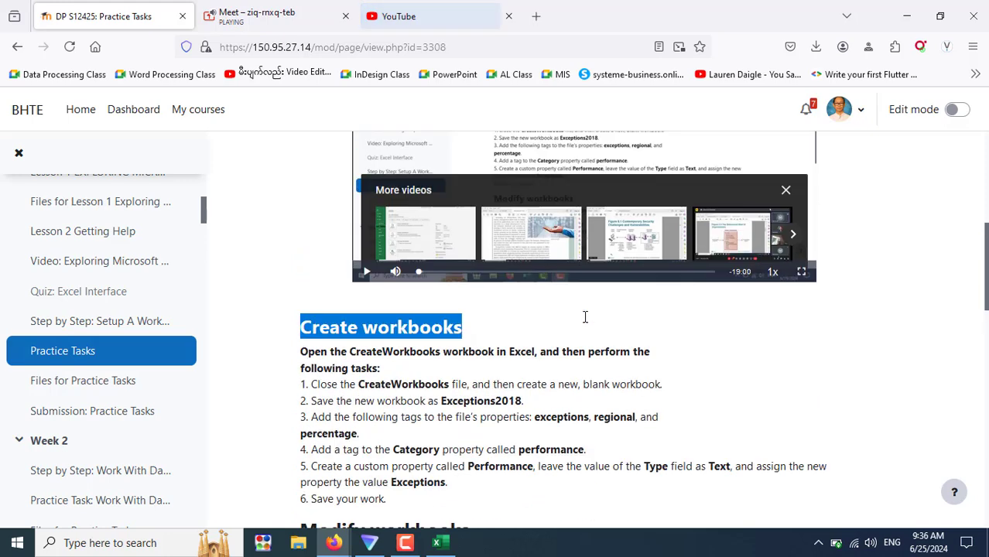
{"action": "scroll", "coordinate": [585, 317], "scroll_direction": "up", "scroll_amount": 2}
{"action": "left_click", "coordinate": [670, 465]}
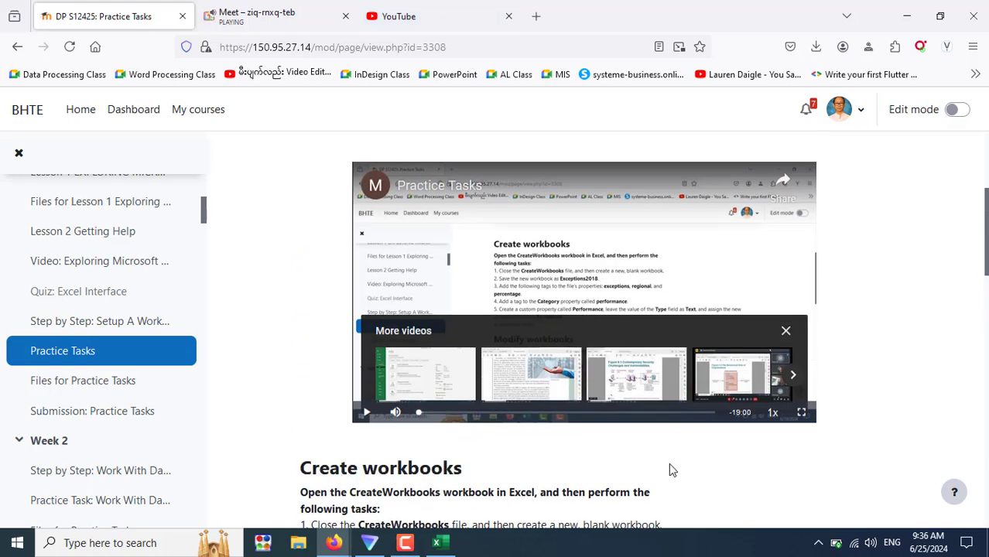
{"action": "scroll", "coordinate": [554, 437], "scroll_direction": "down", "scroll_amount": 3}
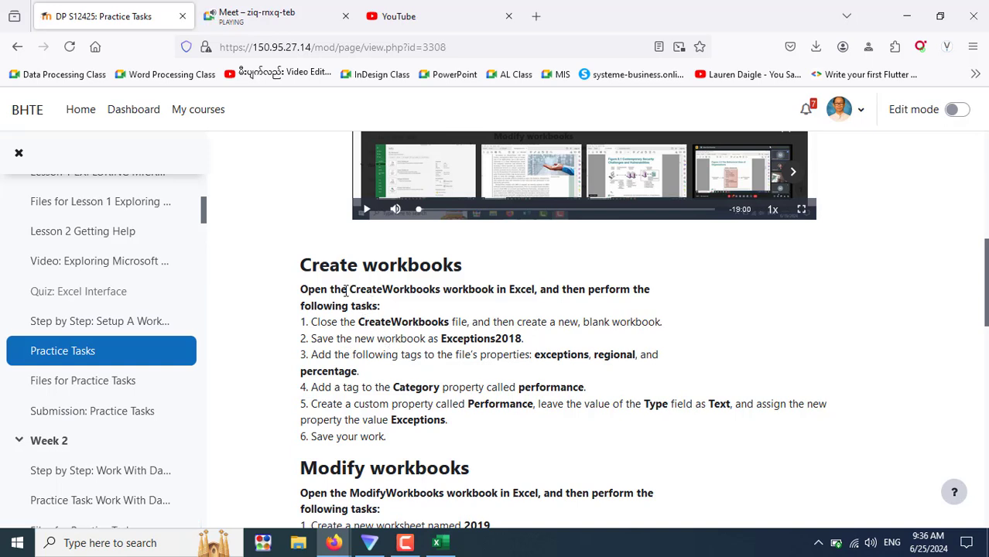
Highlight CreateWorkbooks in the instructions and open Files for Practice Tasks in a new tab
{"action": "left_click_drag", "start_coordinate": [349, 289], "coordinate": [442, 287]}
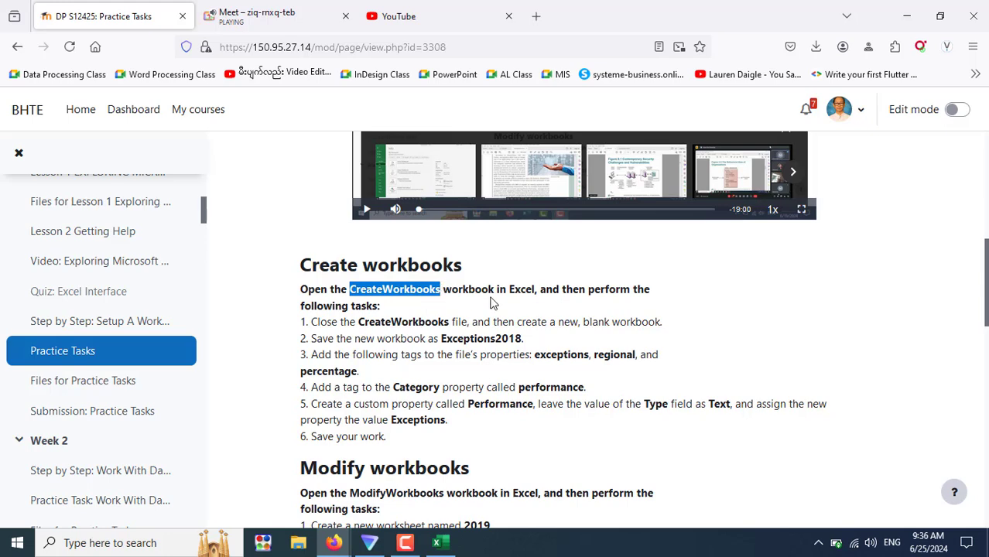
{"action": "right_click", "coordinate": [93, 386]}
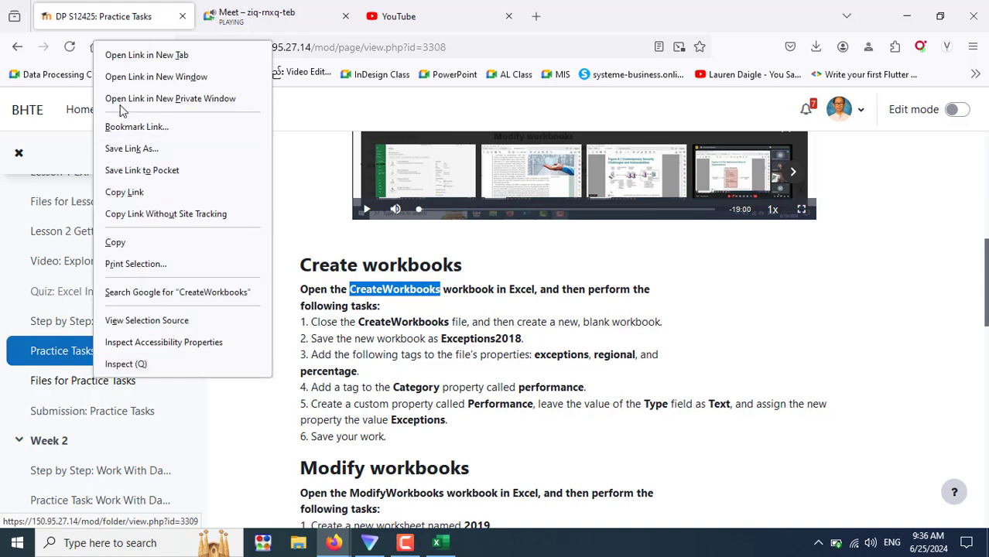
{"action": "left_click", "coordinate": [146, 55]}
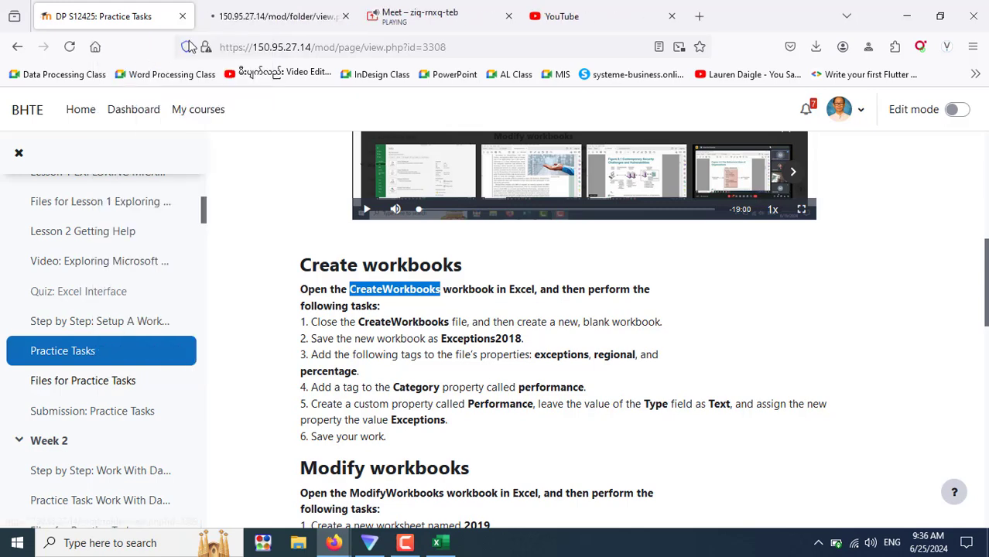
{"action": "left_click", "coordinate": [260, 22]}
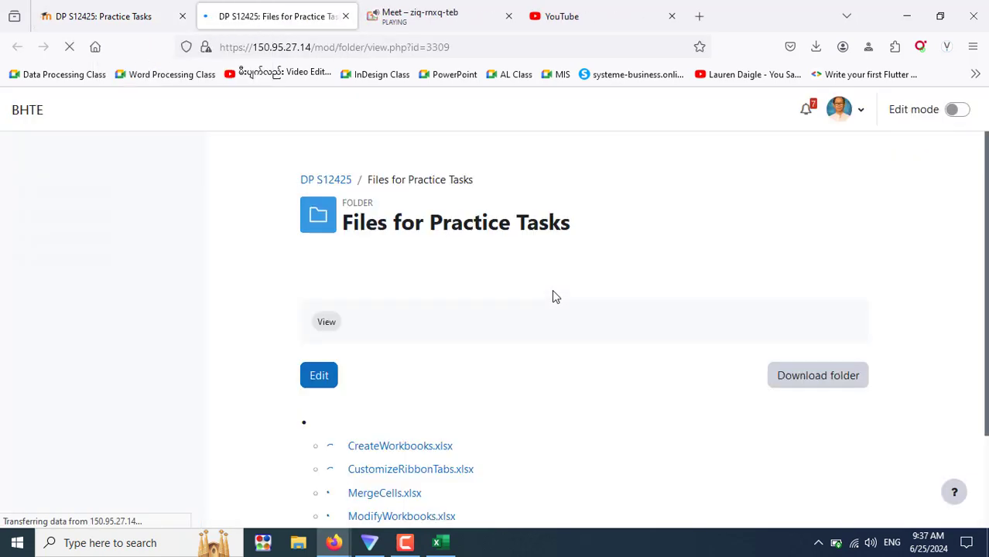
Download CreateWorkbooks.xlsx from the Files for Practice Tasks folder
{"action": "scroll", "coordinate": [649, 341], "scroll_direction": "down", "scroll_amount": 2}
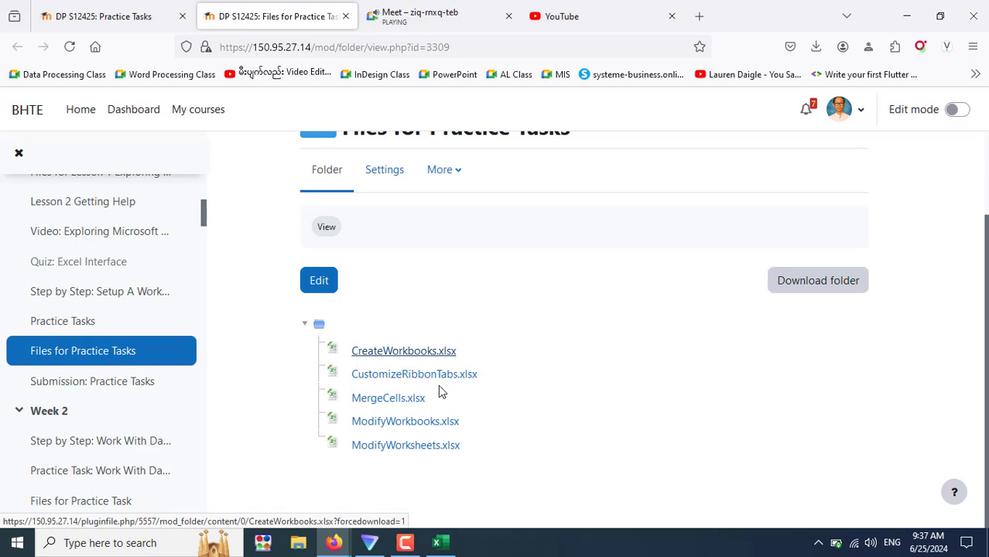
{"action": "left_click", "coordinate": [120, 15]}
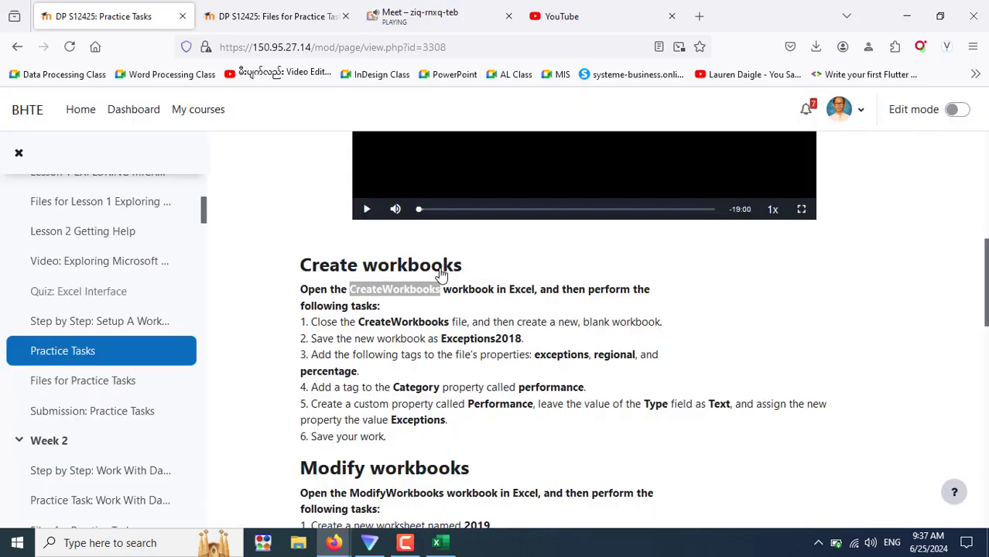
{"action": "left_click", "coordinate": [270, 24]}
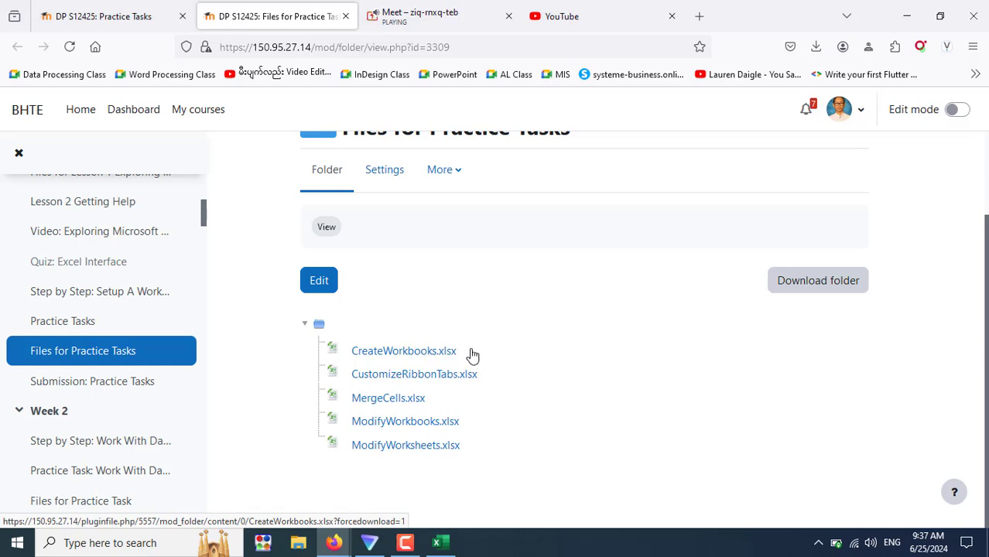
{"action": "left_click", "coordinate": [408, 353]}
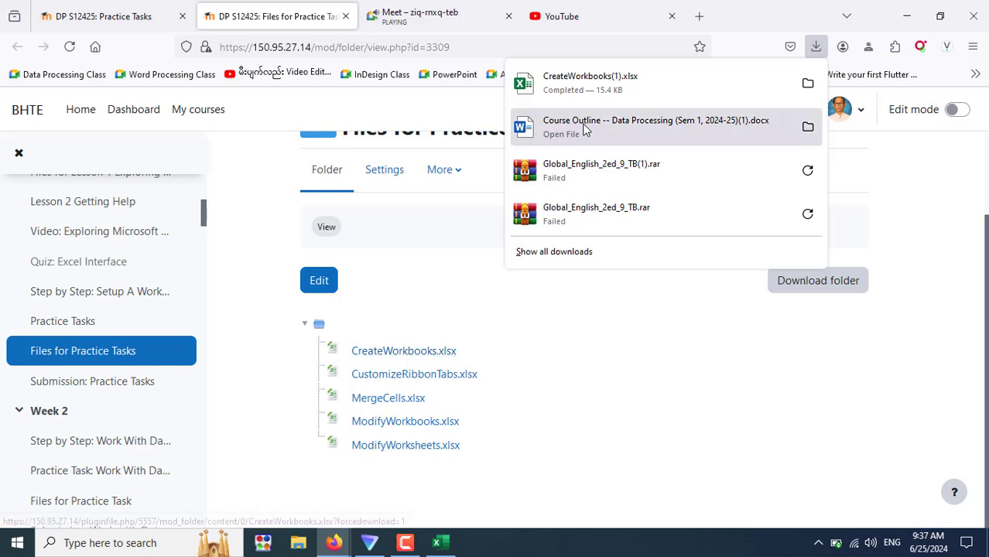
Open CreateWorkbooks(1).xlsx, check the 2018 percentages in column C, and enable editing
{"action": "left_click", "coordinate": [646, 82]}
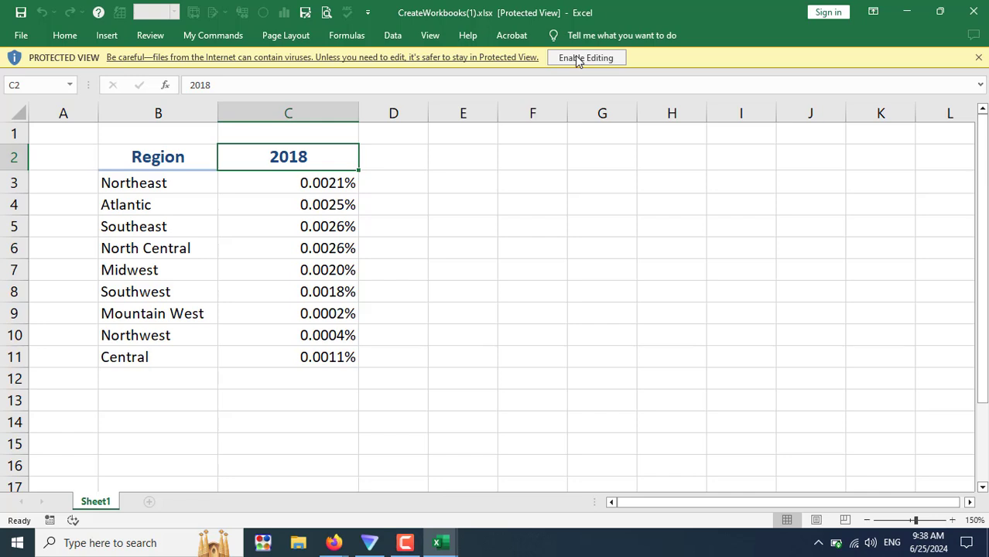
{"action": "left_click", "coordinate": [317, 293]}
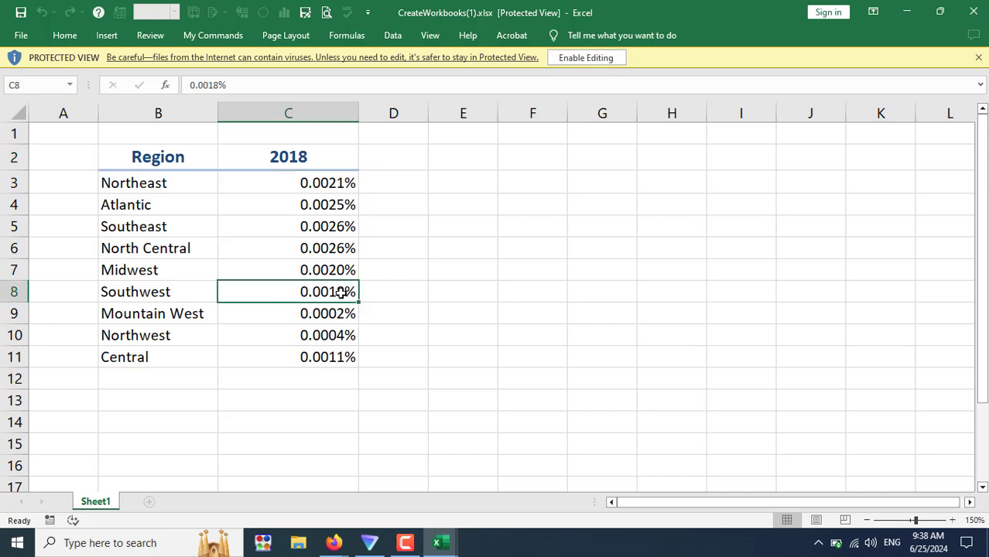
{"action": "key", "text": "Down"}
{"action": "key", "text": "Down"}
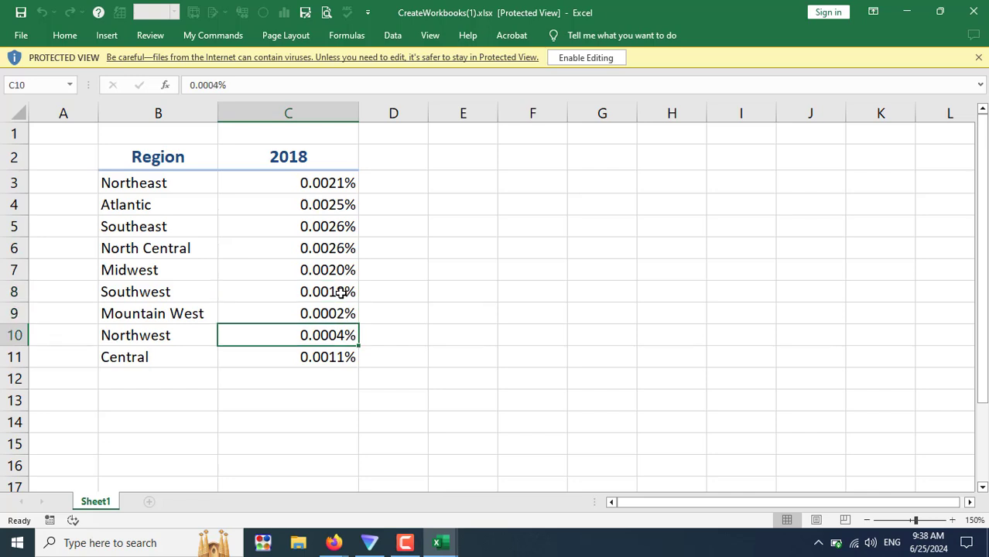
{"action": "key", "text": "Delete"}
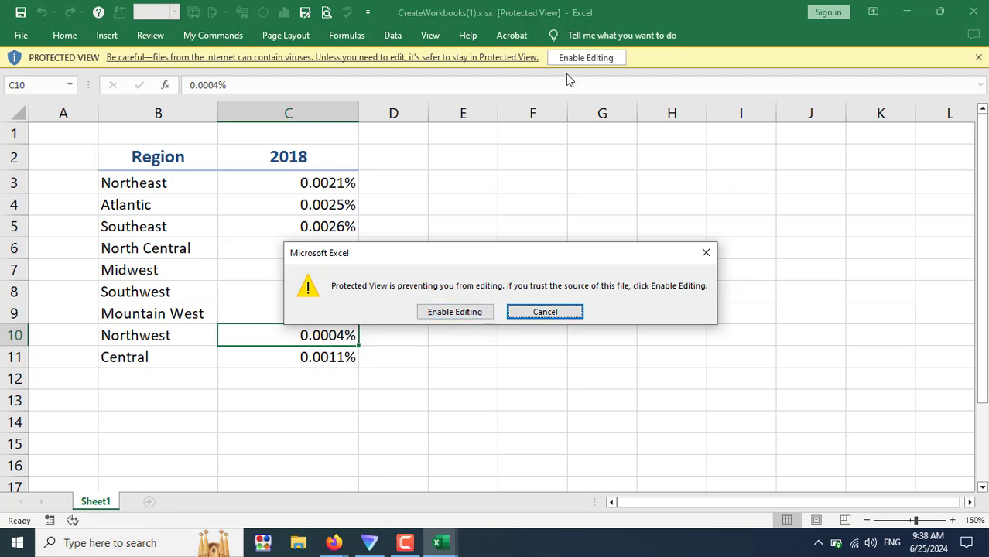
{"action": "left_click", "coordinate": [455, 313]}
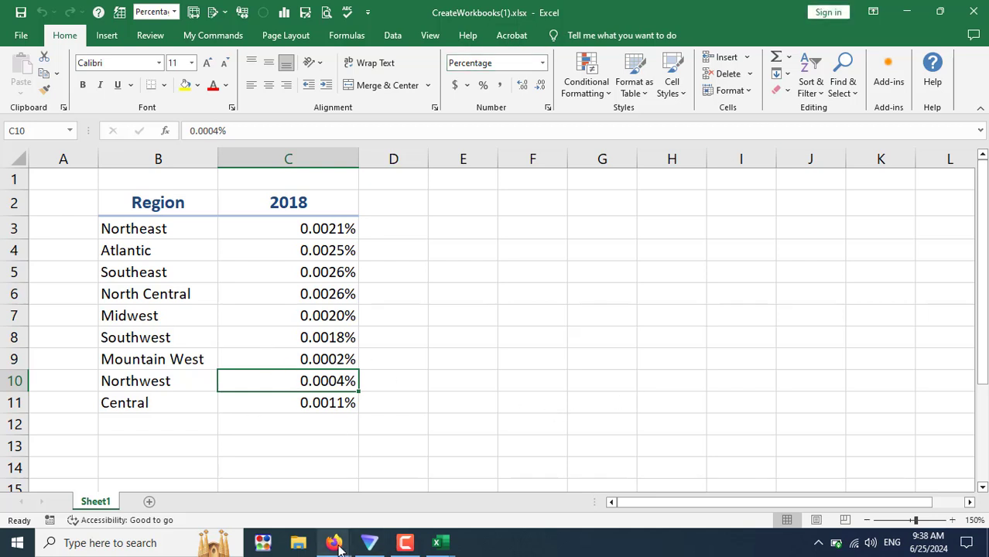
{"action": "left_click", "coordinate": [265, 468]}
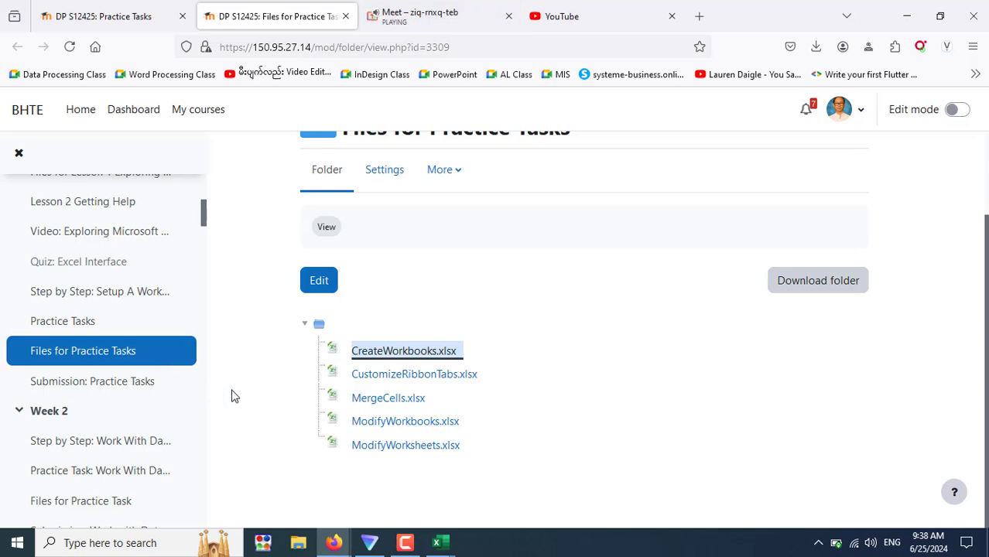
Glance at the Google Meet call, then return to the practice files folder tab
{"action": "left_click", "coordinate": [422, 12]}
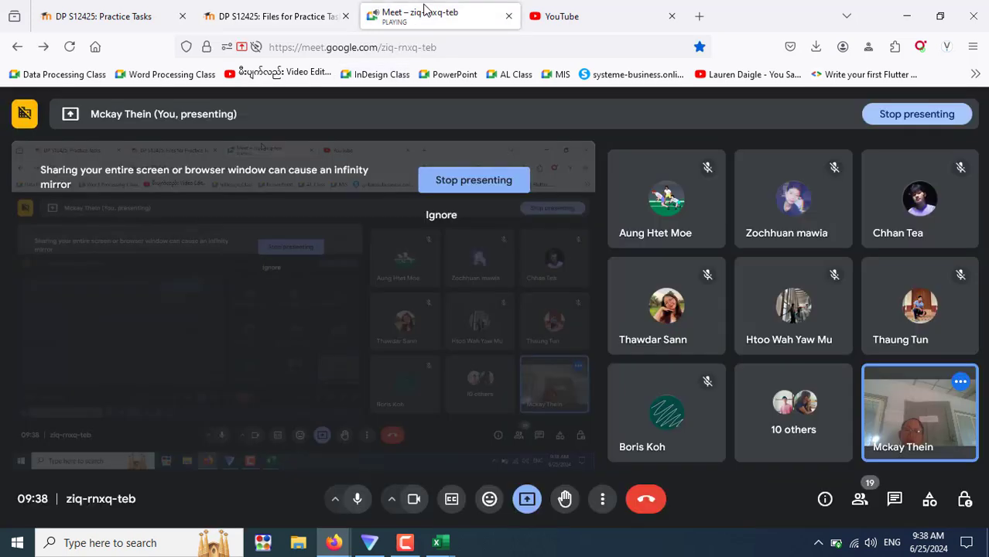
{"action": "left_click", "coordinate": [270, 17]}
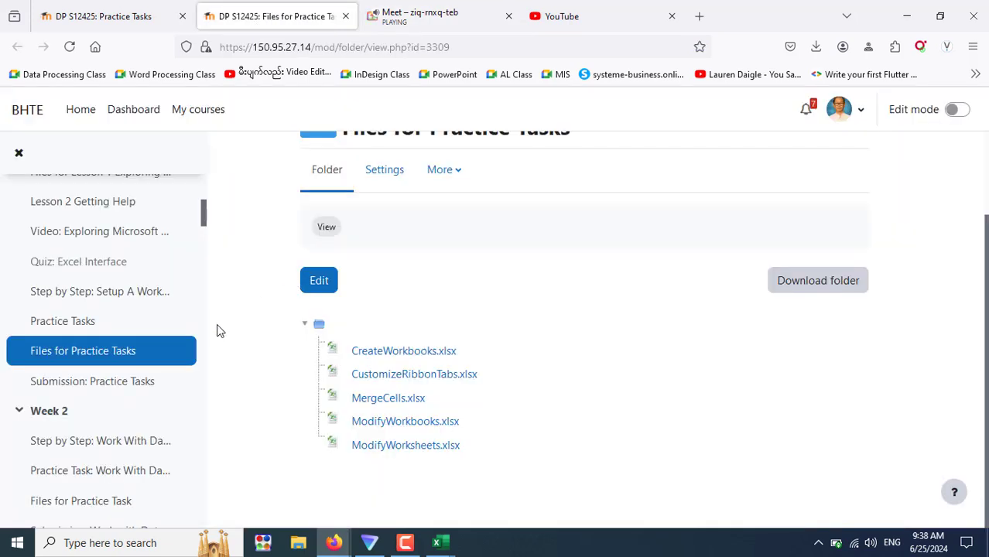
{"action": "key", "text": "Tab"}
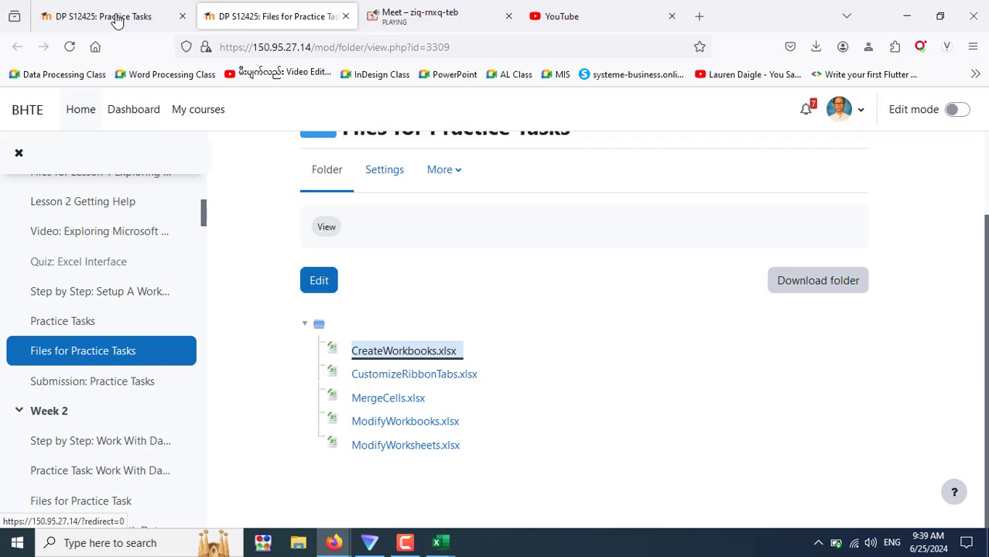
Highlight CreateWorkbooks in task 1, then bring CreateWorkbooks(1).xlsx forward in Excel
{"action": "left_click", "coordinate": [139, 23]}
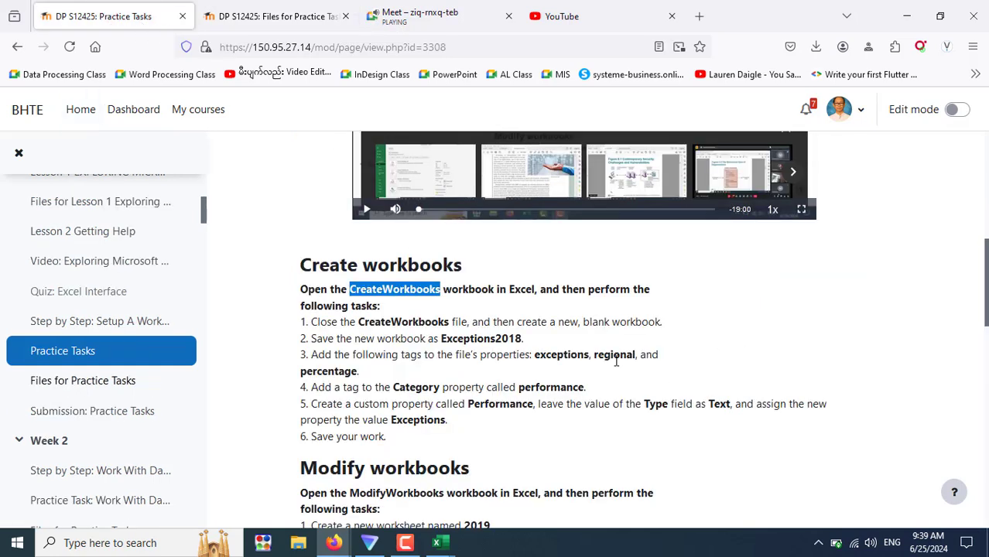
{"action": "left_click", "coordinate": [618, 364]}
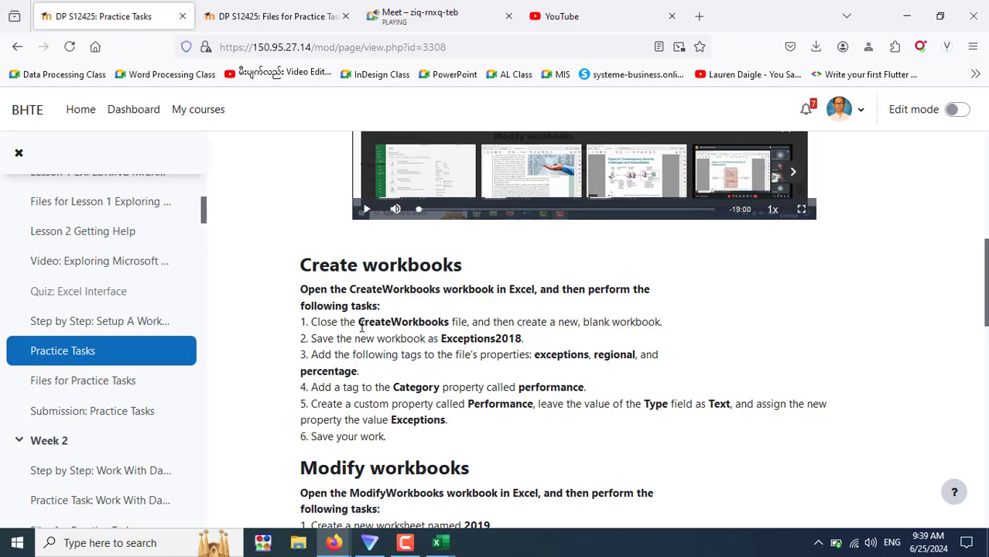
{"action": "left_click_drag", "start_coordinate": [358, 322], "coordinate": [451, 324]}
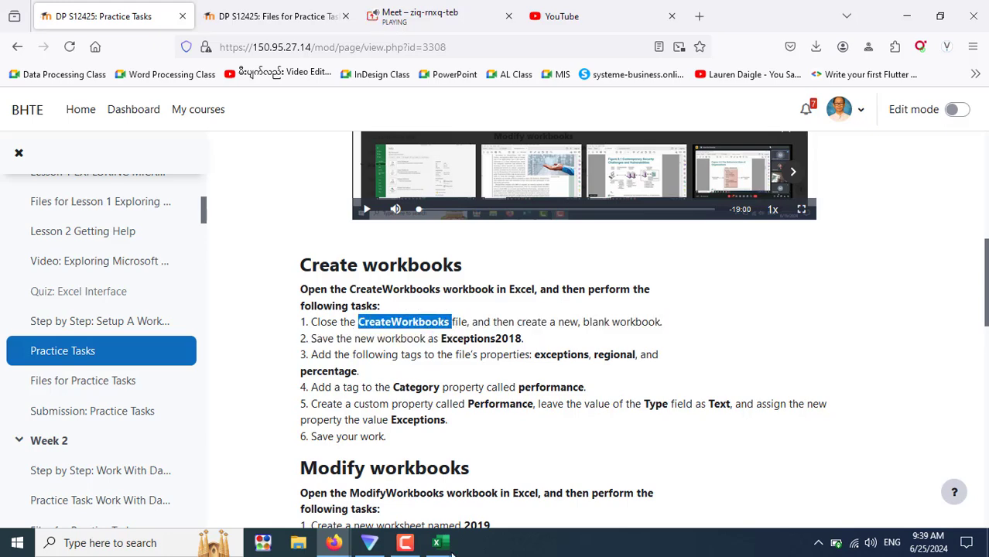
{"action": "left_click", "coordinate": [440, 543]}
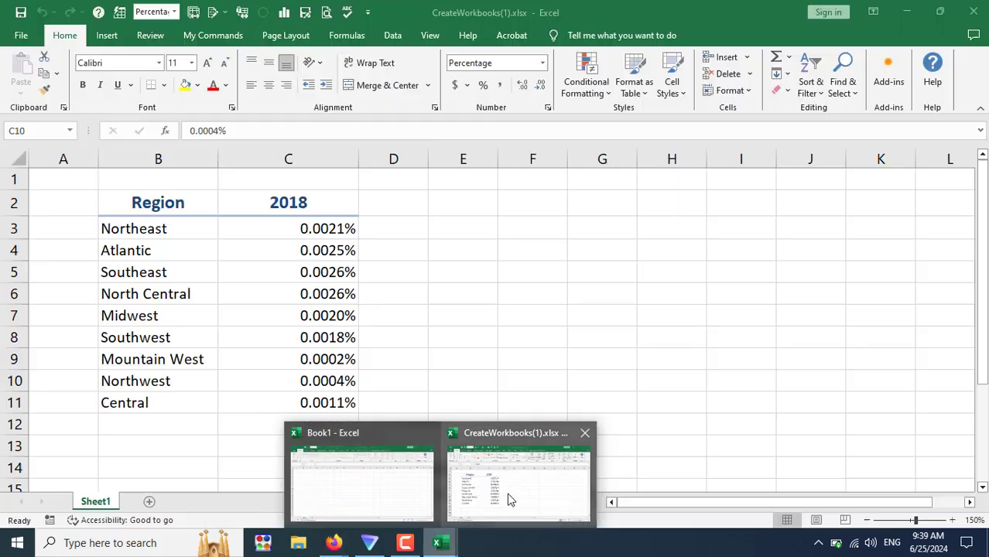
{"action": "left_click", "coordinate": [507, 492]}
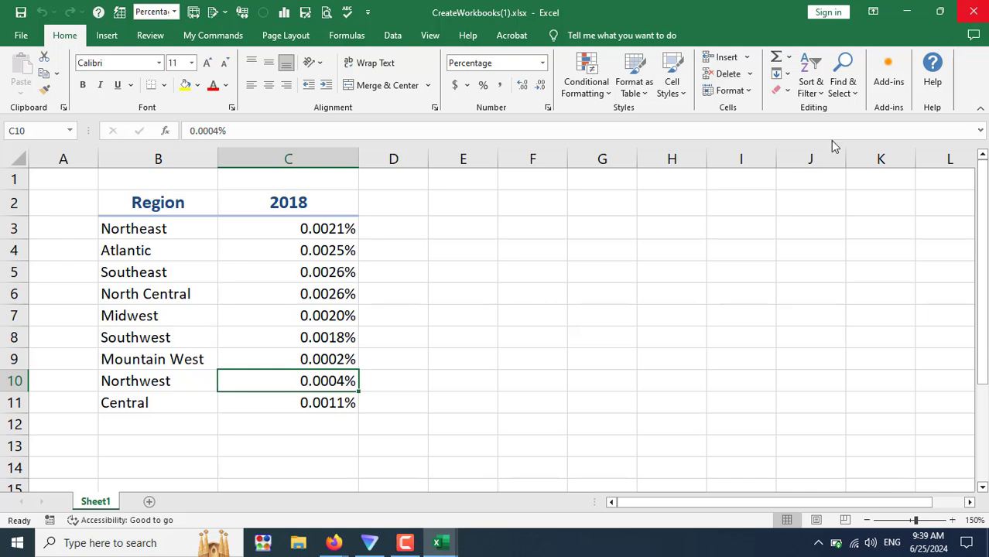
Close the blank Book1 workbook without saving it
{"action": "left_click", "coordinate": [439, 544]}
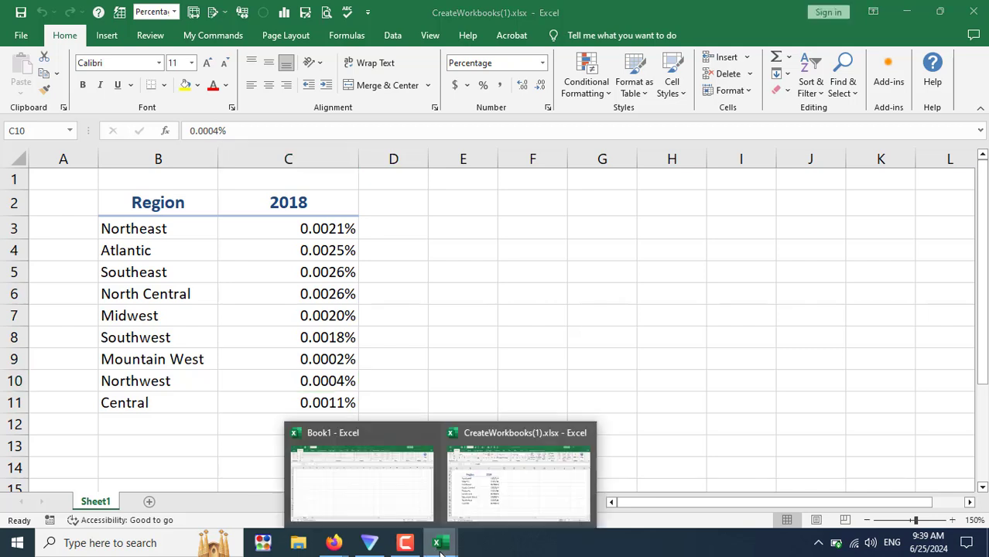
{"action": "left_click", "coordinate": [428, 439]}
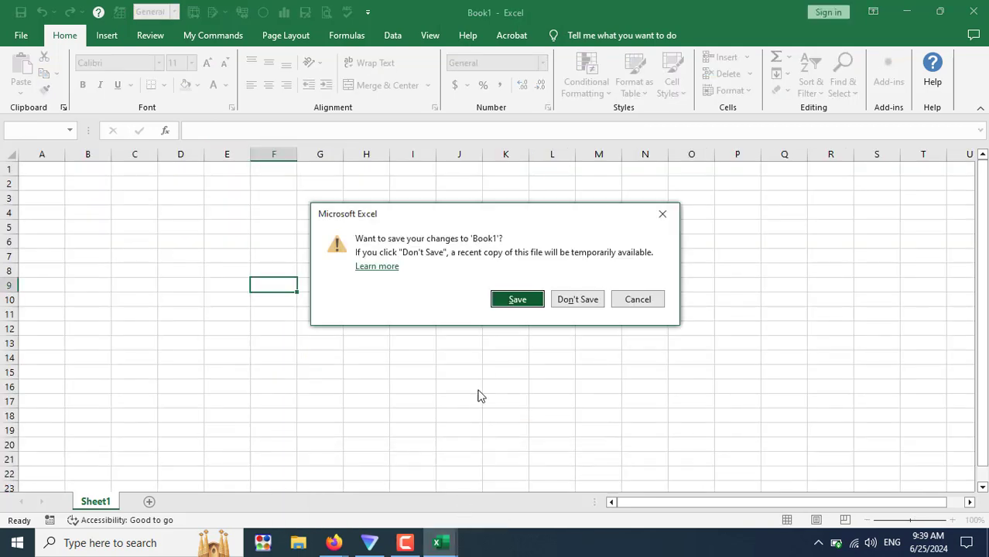
{"action": "left_click", "coordinate": [574, 303]}
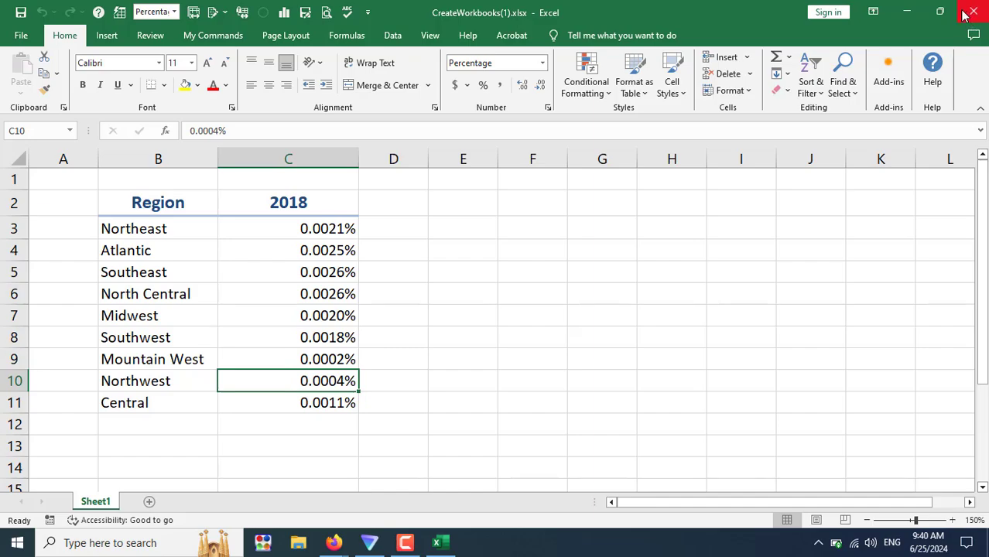
Close CreateWorkbooks(1).xlsx via File > More > Close
{"action": "left_click", "coordinate": [21, 35]}
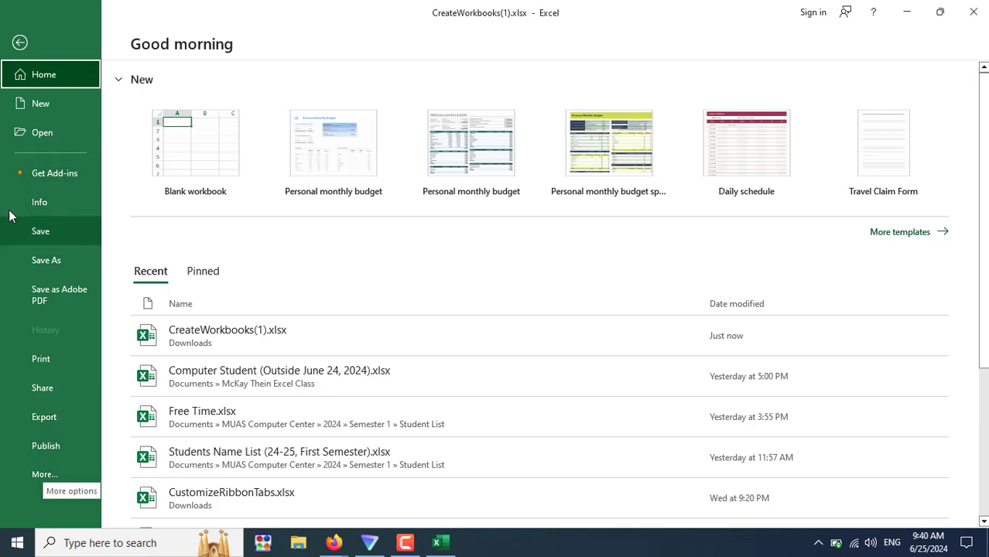
{"action": "left_click", "coordinate": [40, 480]}
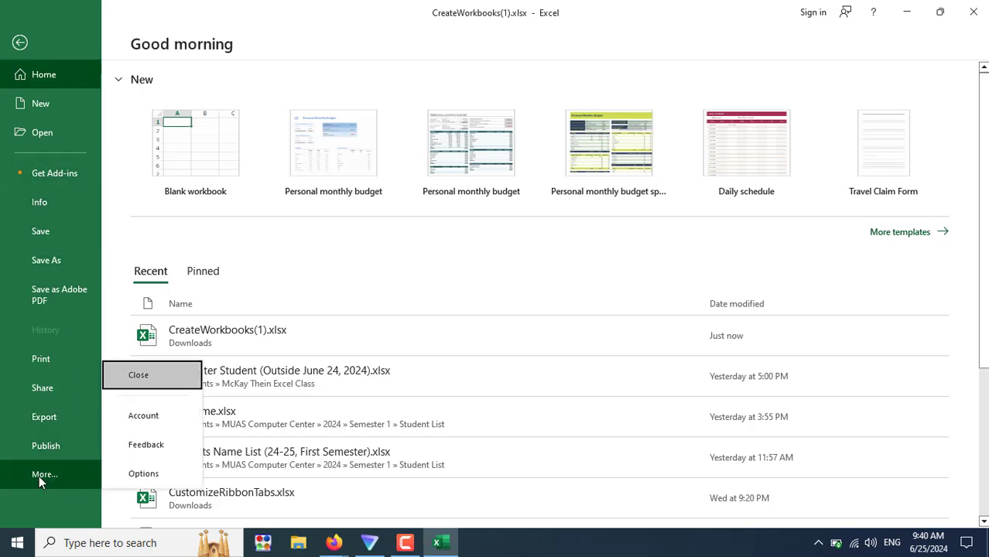
{"action": "left_click", "coordinate": [140, 375]}
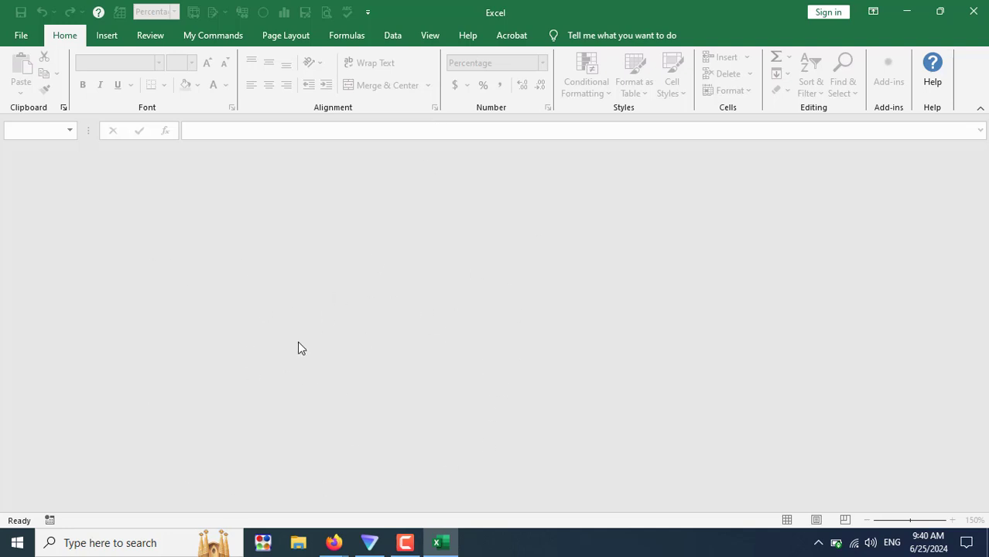
{"action": "mouse_move", "coordinate": [333, 543]}
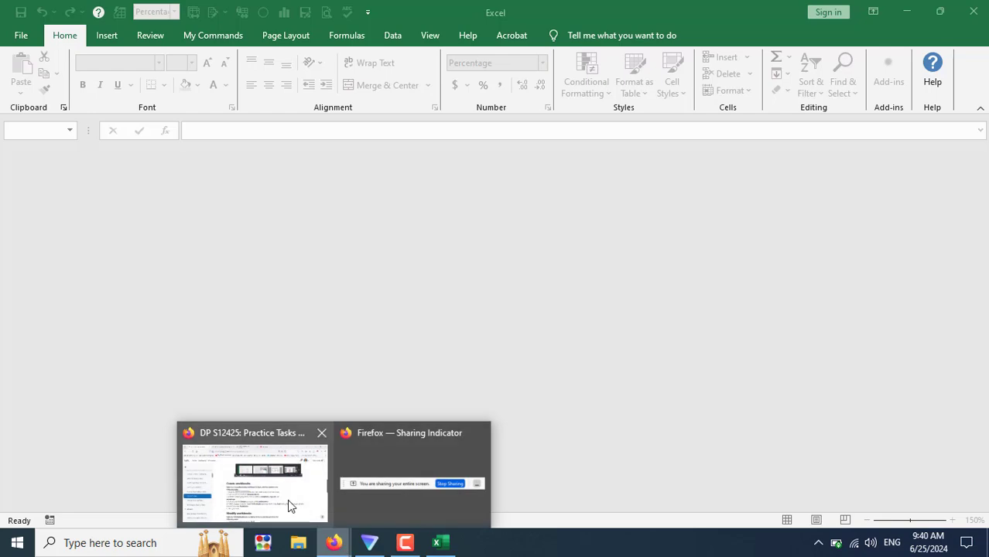
Highlight 'create a new, blank workbook' in task 1, then return to the empty Excel window
{"action": "left_click", "coordinate": [288, 501]}
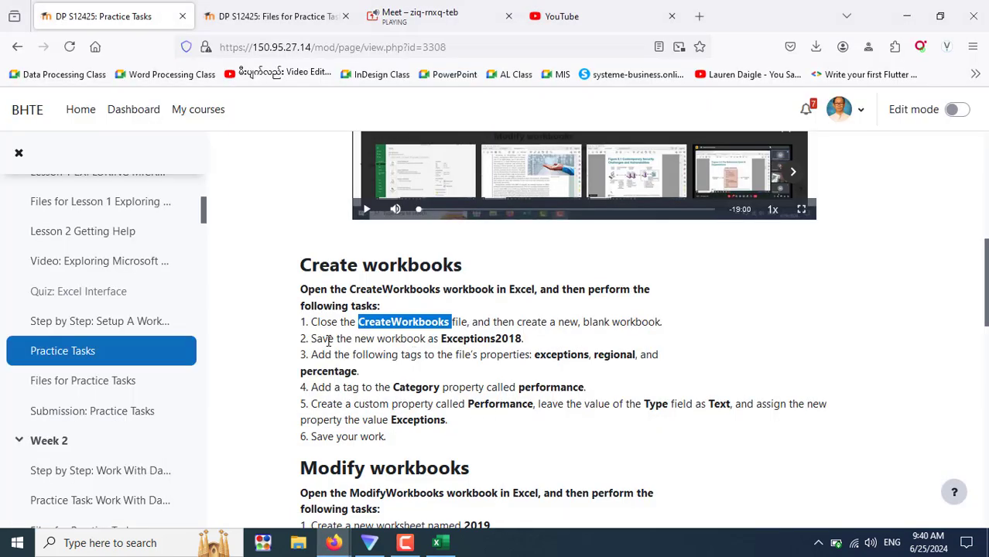
{"action": "left_click", "coordinate": [359, 326]}
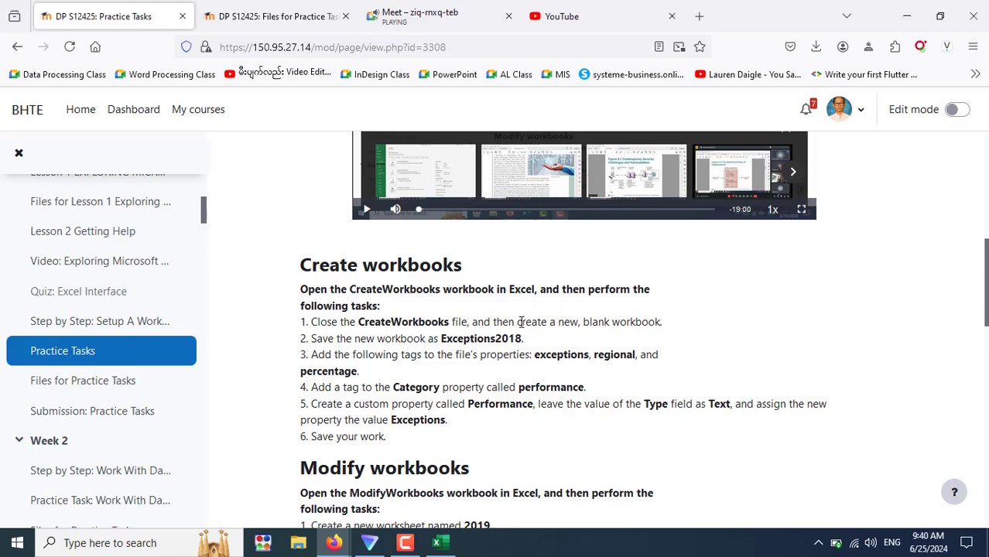
{"action": "left_click_drag", "start_coordinate": [520, 322], "coordinate": [656, 322]}
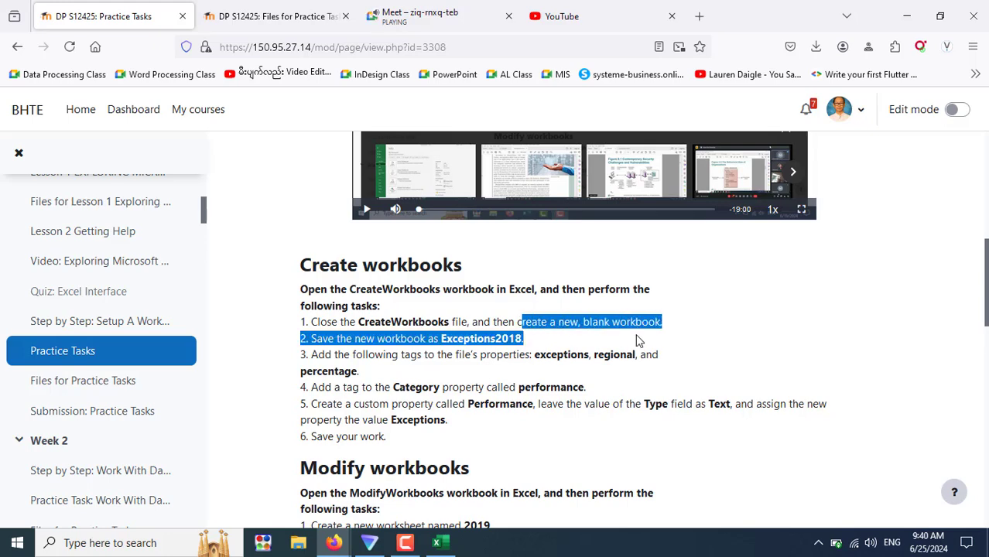
{"action": "left_click", "coordinate": [437, 543]}
Create Book2 from File > New > Blank workbook, with one empty Sheet1
{"action": "left_click", "coordinate": [21, 35]}
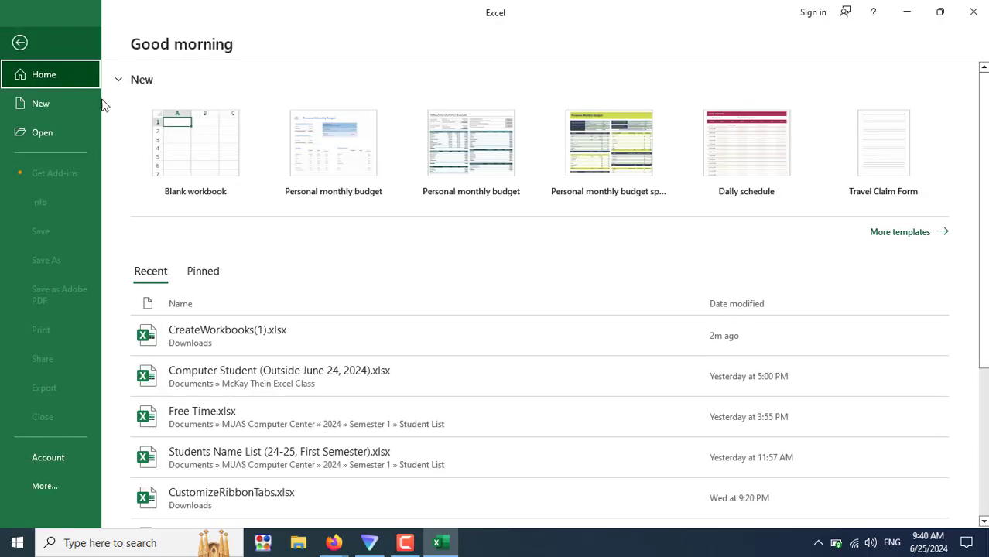
{"action": "left_click", "coordinate": [26, 104]}
{"action": "left_click", "coordinate": [203, 172]}
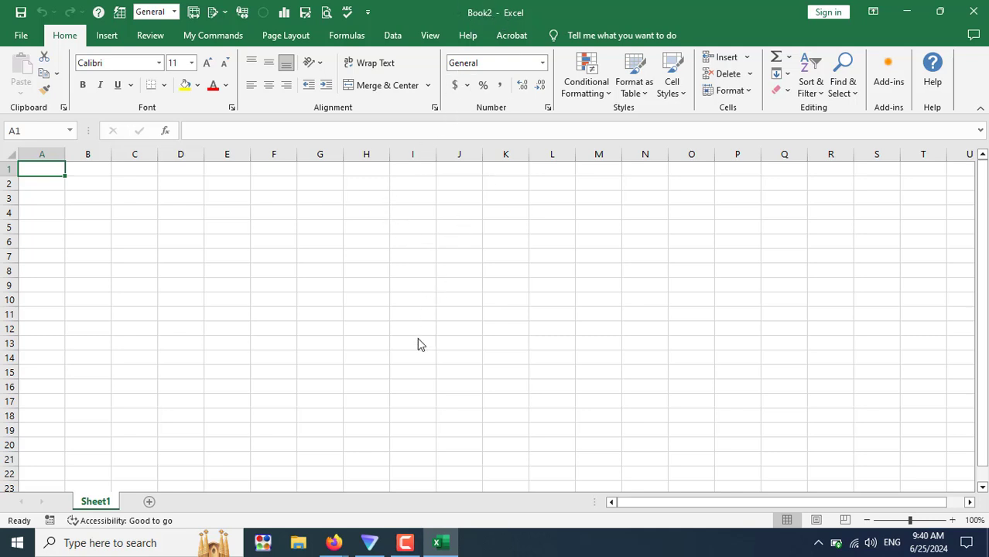
{"action": "left_click", "coordinate": [332, 545]}
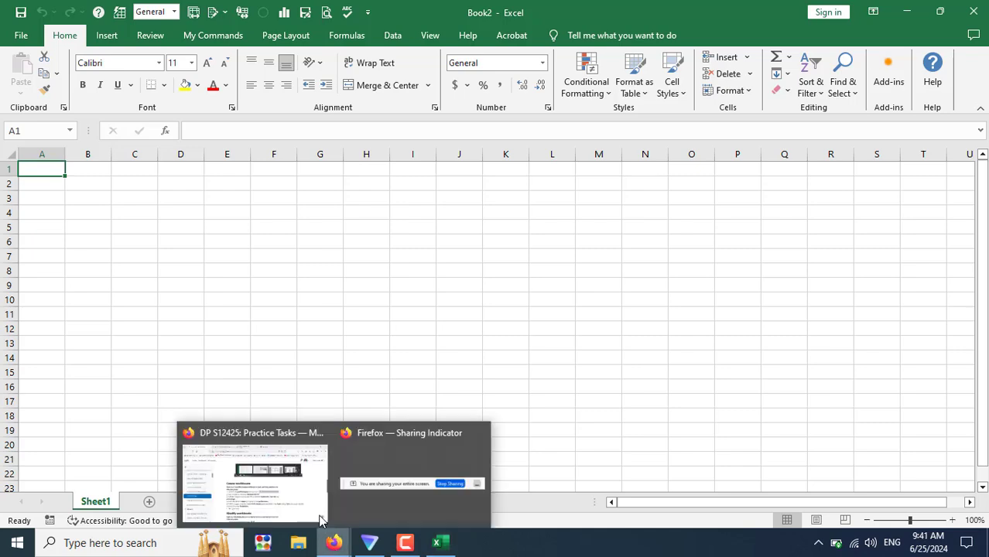
In Firefox, select the Create workbooks heading and all six steps through '6. Save your work.'
{"action": "left_click", "coordinate": [288, 479]}
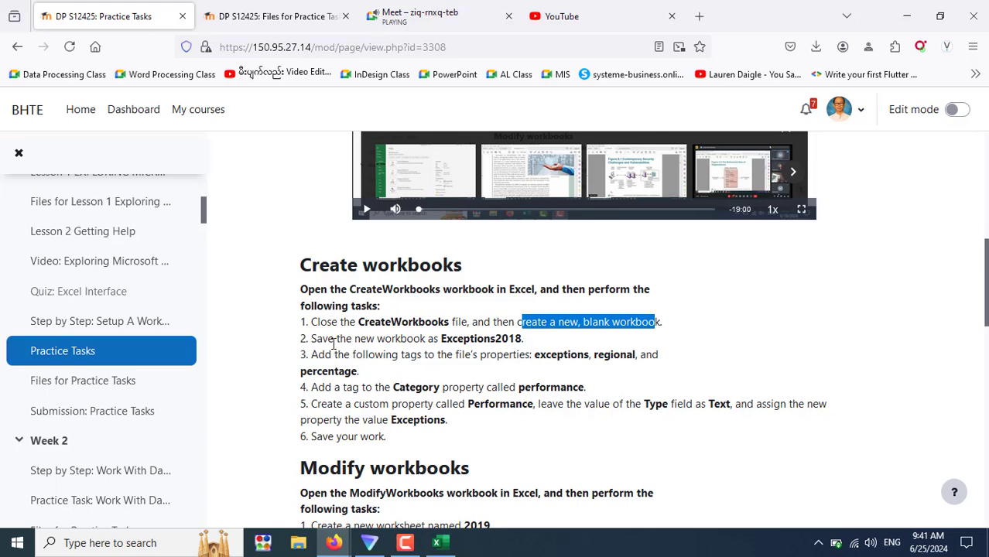
{"action": "scroll", "coordinate": [829, 300], "scroll_direction": "up", "scroll_amount": 3}
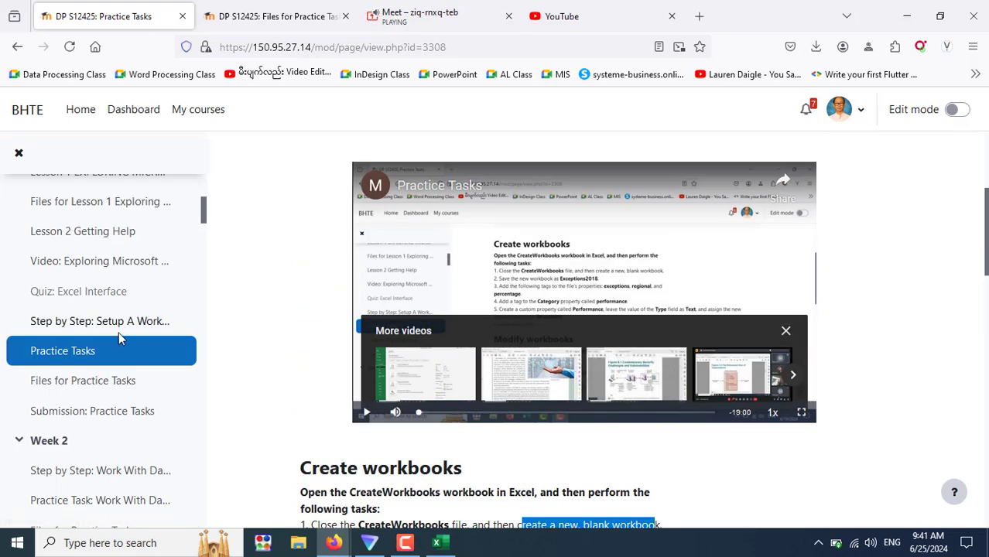
{"action": "scroll", "coordinate": [119, 335], "scroll_direction": "down", "scroll_amount": 3}
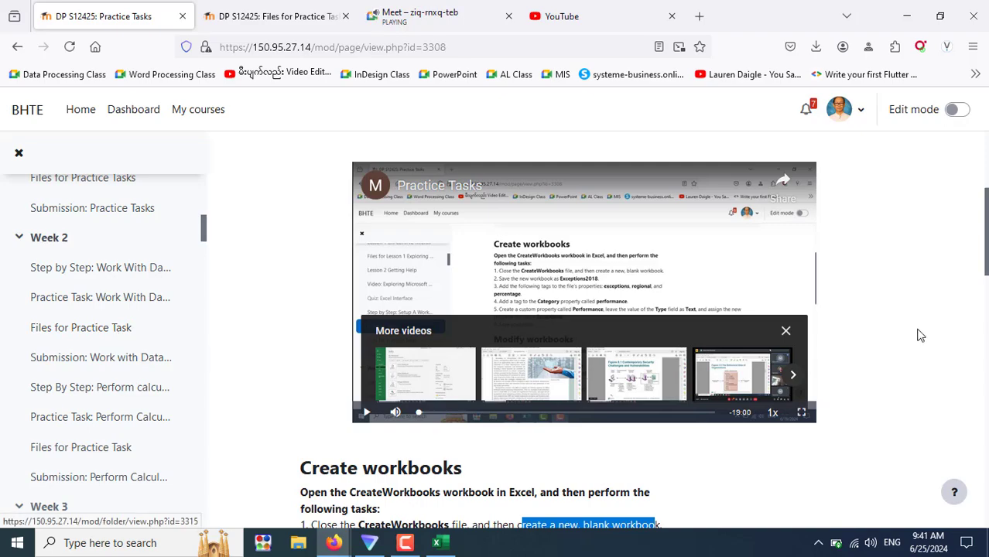
{"action": "left_click", "coordinate": [878, 348]}
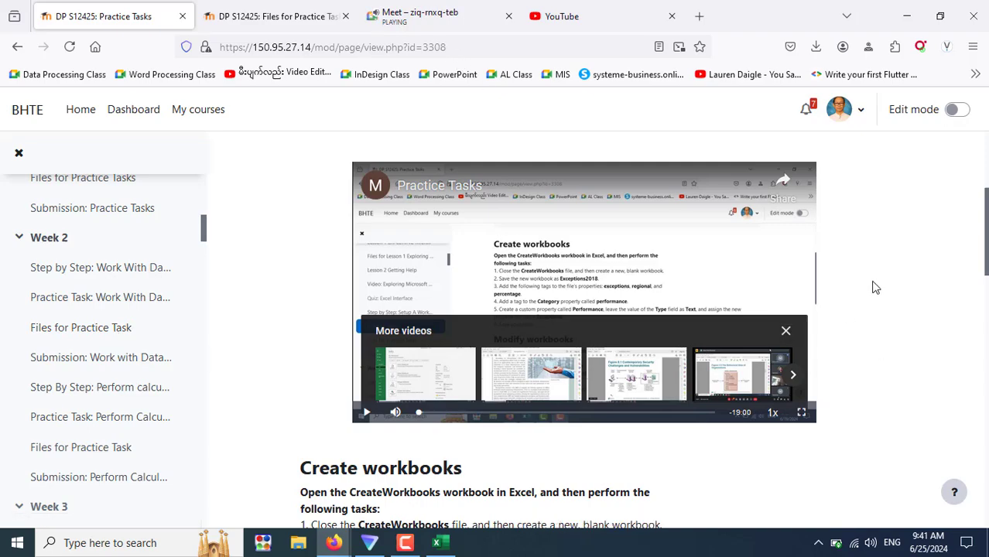
{"action": "scroll", "coordinate": [874, 284], "scroll_direction": "down", "scroll_amount": 3}
{"action": "scroll", "coordinate": [875, 284], "scroll_direction": "down", "scroll_amount": 3}
{"action": "scroll", "coordinate": [647, 311], "scroll_direction": "up", "scroll_amount": 3}
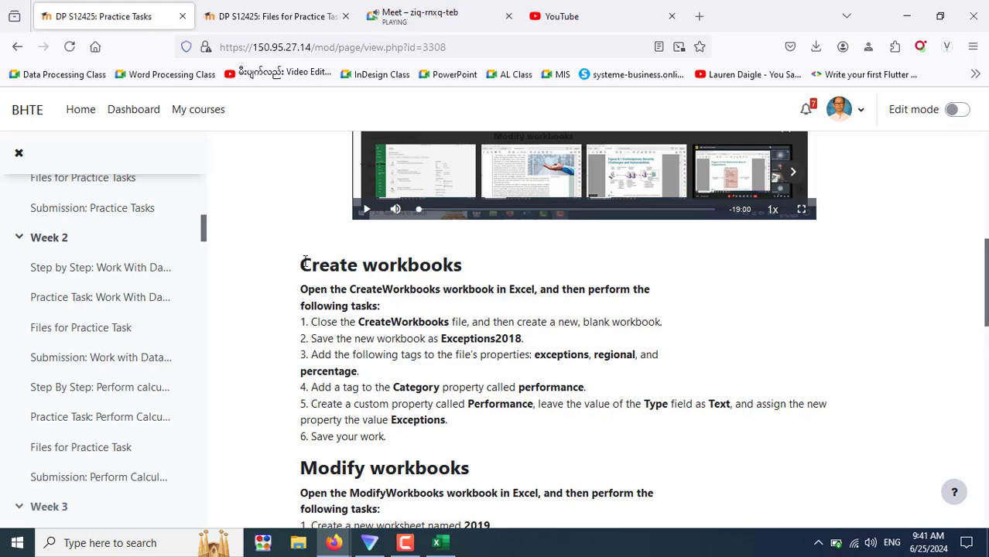
{"action": "left_click_drag", "start_coordinate": [304, 261], "coordinate": [471, 435]}
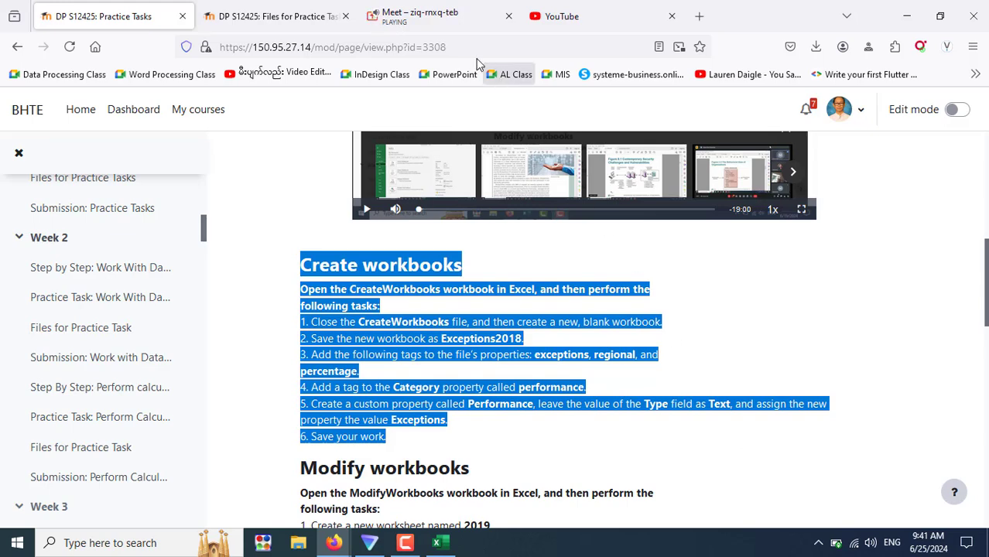
Return to the Google Meet call and stop sharing the screen so all participants show
{"action": "left_click", "coordinate": [453, 25]}
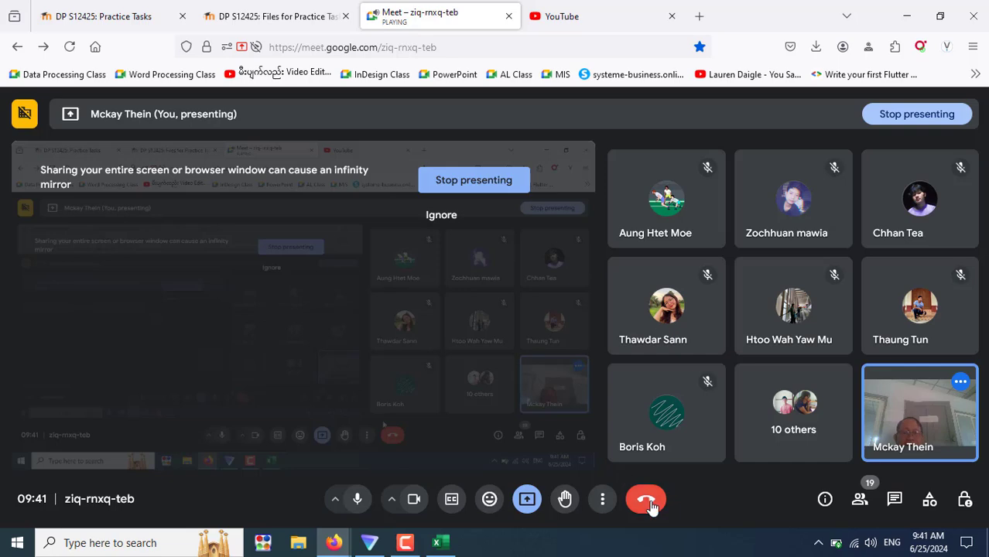
{"action": "left_click", "coordinate": [467, 186]}
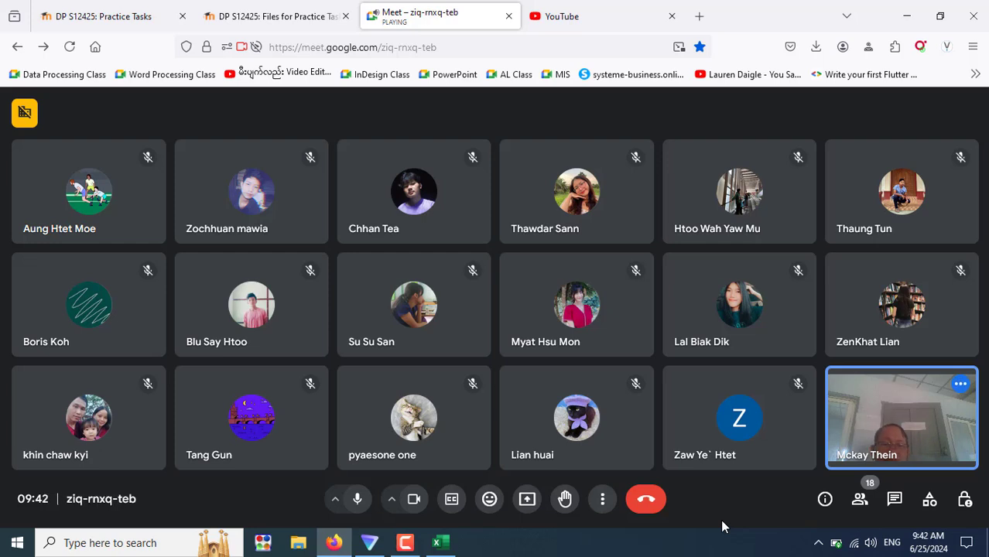
Check the Camtasia recorder, then admit the waiting person into the Meet call
{"action": "left_click", "coordinate": [406, 551]}
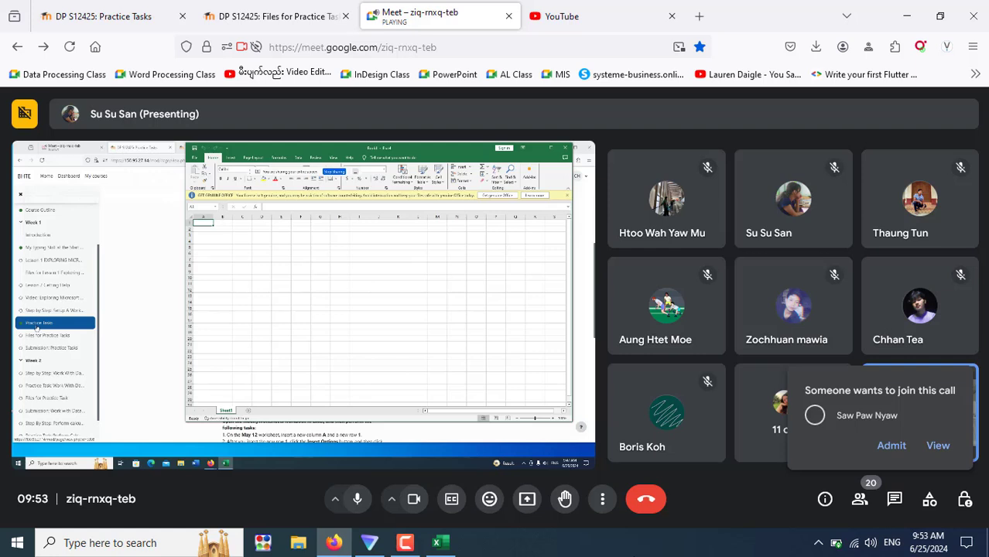
{"action": "left_click", "coordinate": [890, 446]}
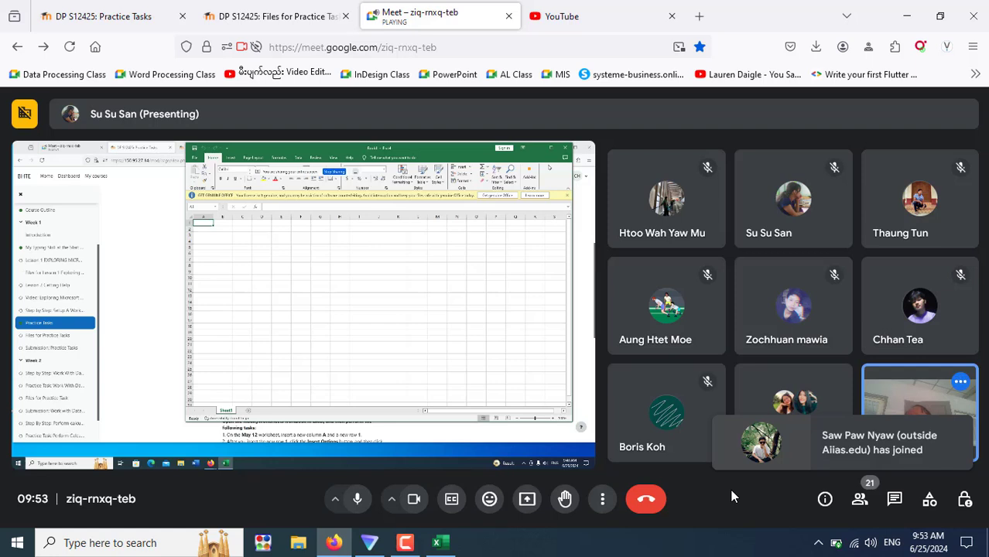
{"action": "mouse_move", "coordinate": [303, 302]}
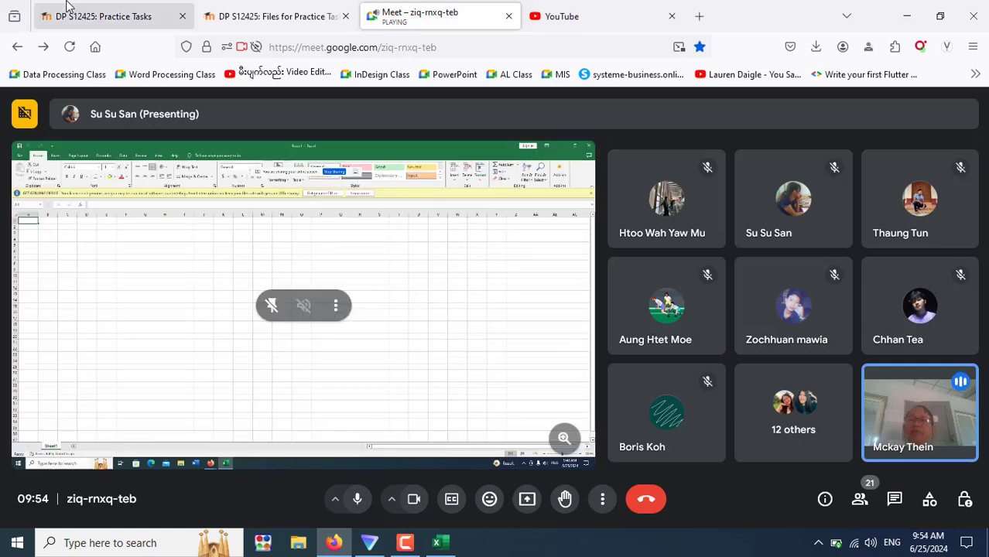
Glance at the Files for Practice Tasks and Practice Tasks pages, then return to the Meet call
{"action": "left_click", "coordinate": [277, 17]}
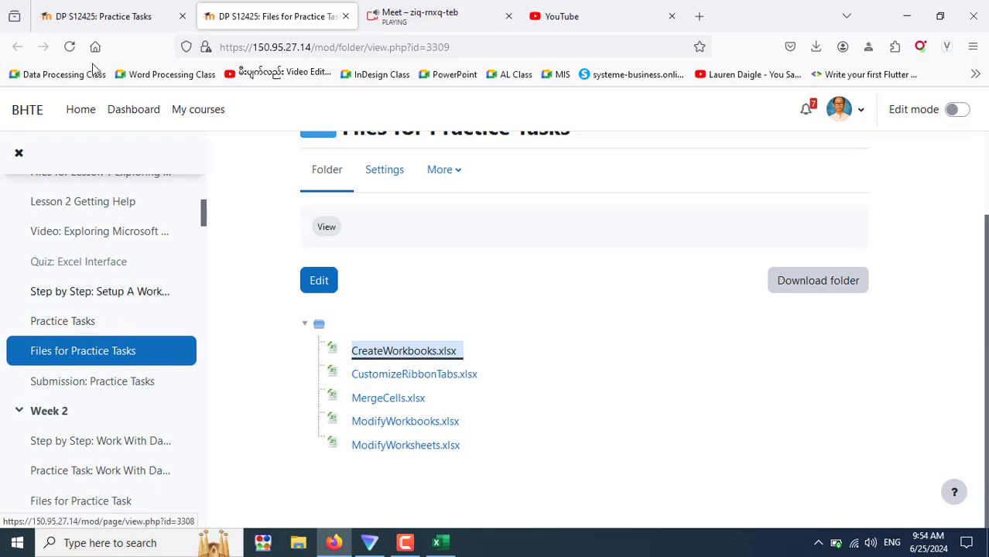
{"action": "left_click", "coordinate": [112, 17]}
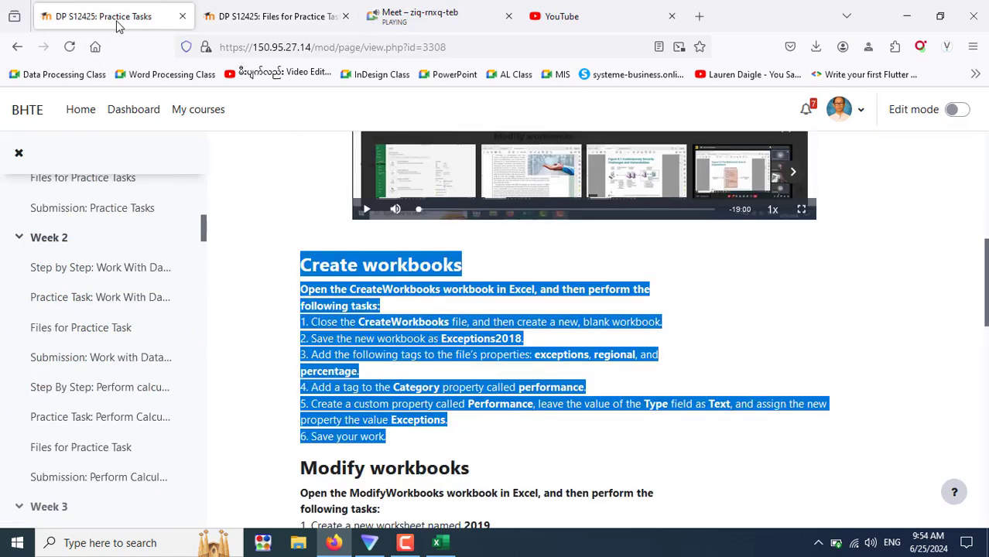
{"action": "left_click", "coordinate": [738, 373]}
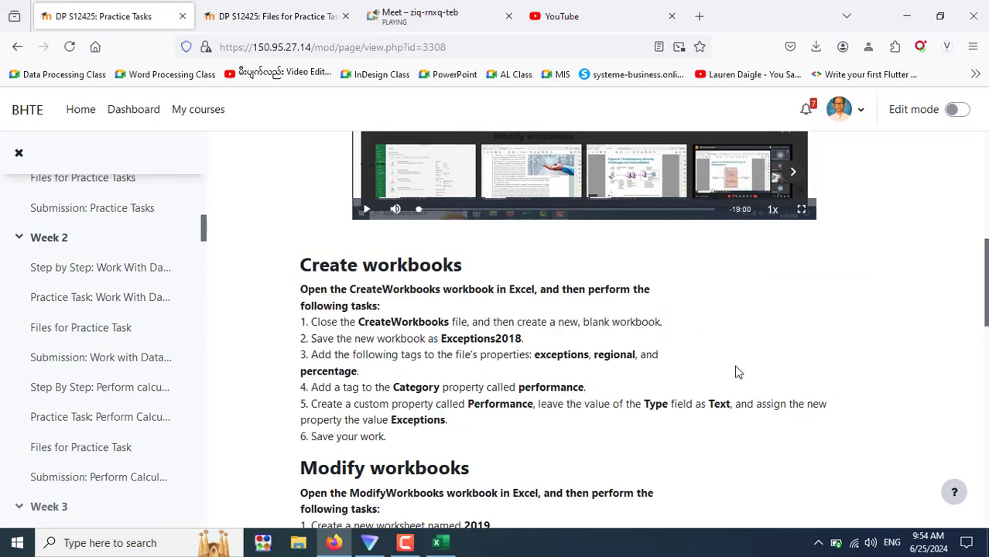
{"action": "left_click", "coordinate": [417, 16]}
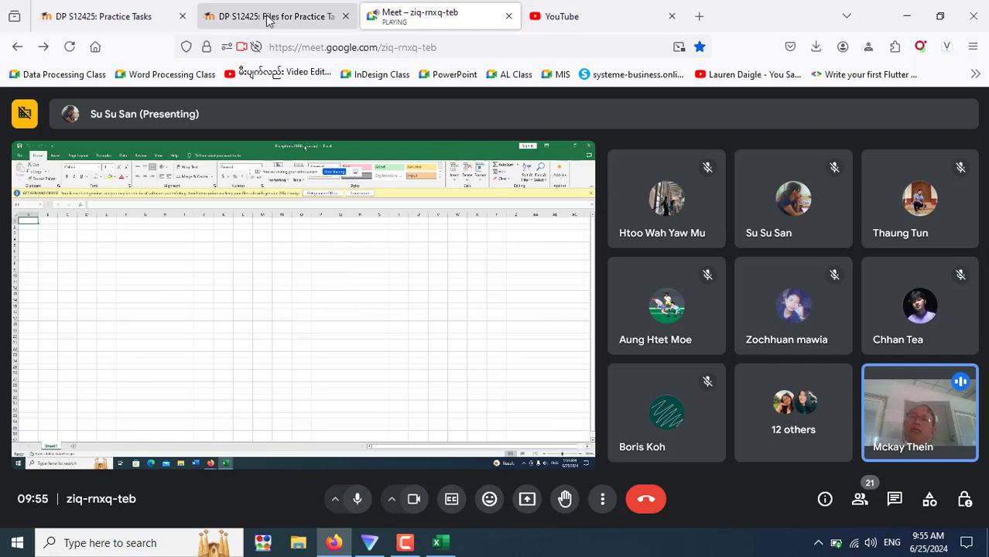
{"action": "left_click", "coordinate": [153, 19]}
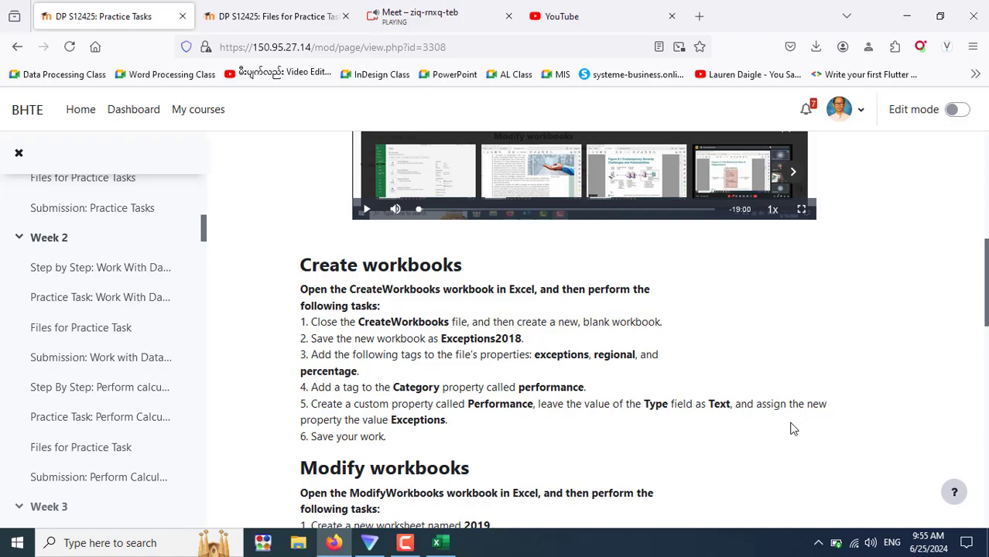
{"action": "scroll", "coordinate": [817, 372], "scroll_direction": "down", "scroll_amount": 5}
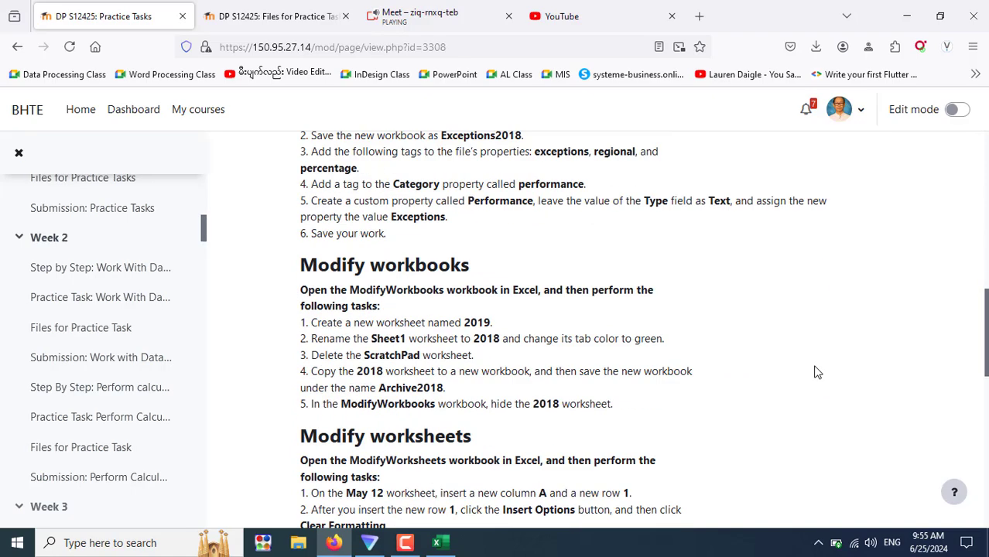
{"action": "scroll", "coordinate": [817, 372], "scroll_direction": "up", "scroll_amount": 10}
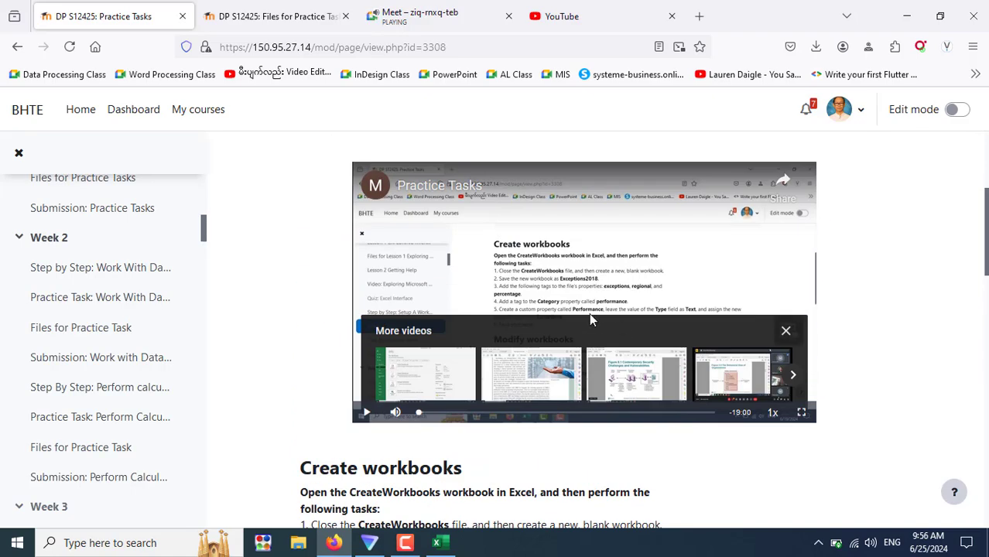
{"action": "scroll", "coordinate": [573, 307], "scroll_direction": "down", "scroll_amount": 5}
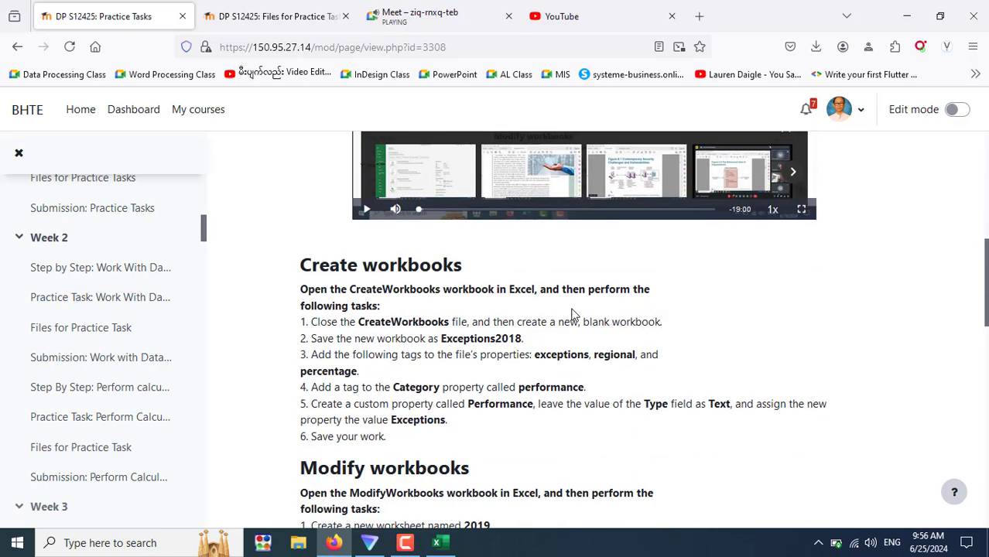
{"action": "scroll", "coordinate": [573, 313], "scroll_direction": "down", "scroll_amount": 5}
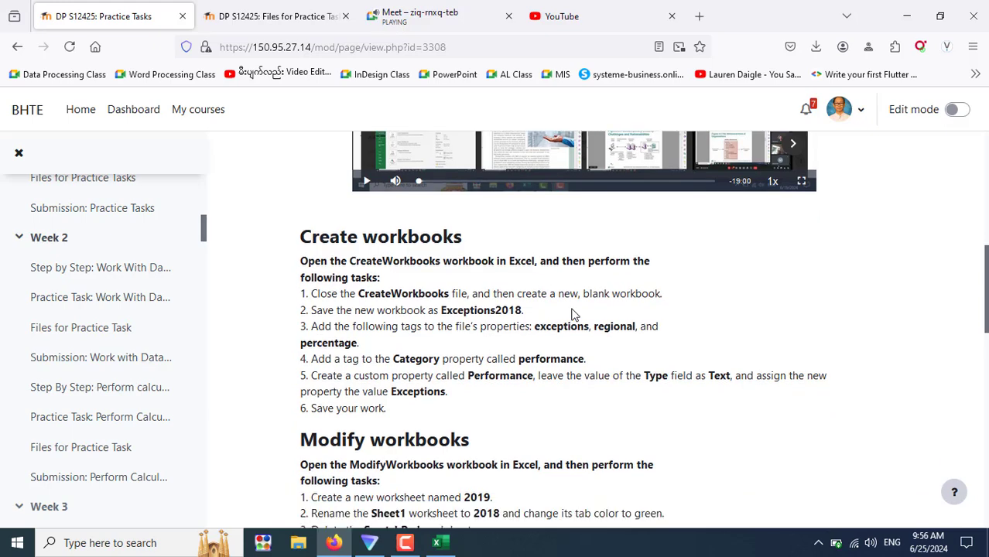
{"action": "scroll", "coordinate": [573, 314], "scroll_direction": "down", "scroll_amount": 10}
{"action": "scroll", "coordinate": [574, 313], "scroll_direction": "down", "scroll_amount": 5}
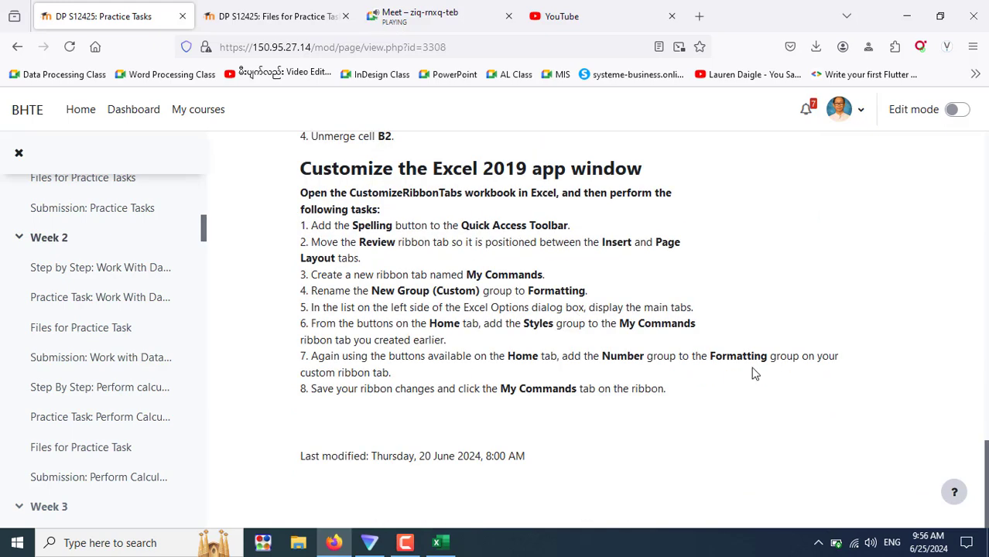
{"action": "scroll", "coordinate": [754, 373], "scroll_direction": "up", "scroll_amount": 3}
{"action": "scroll", "coordinate": [755, 374], "scroll_direction": "up", "scroll_amount": 4}
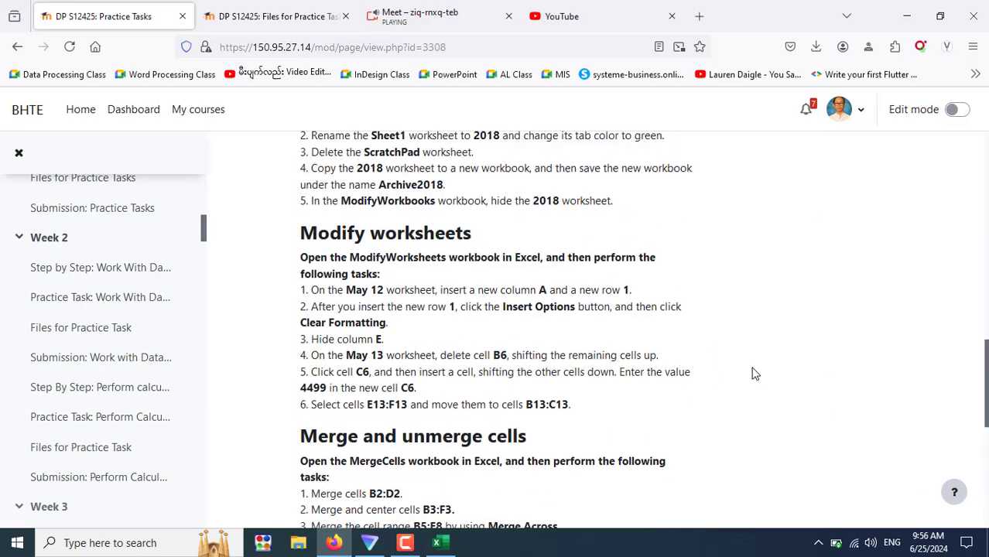
{"action": "scroll", "coordinate": [754, 373], "scroll_direction": "up", "scroll_amount": 5}
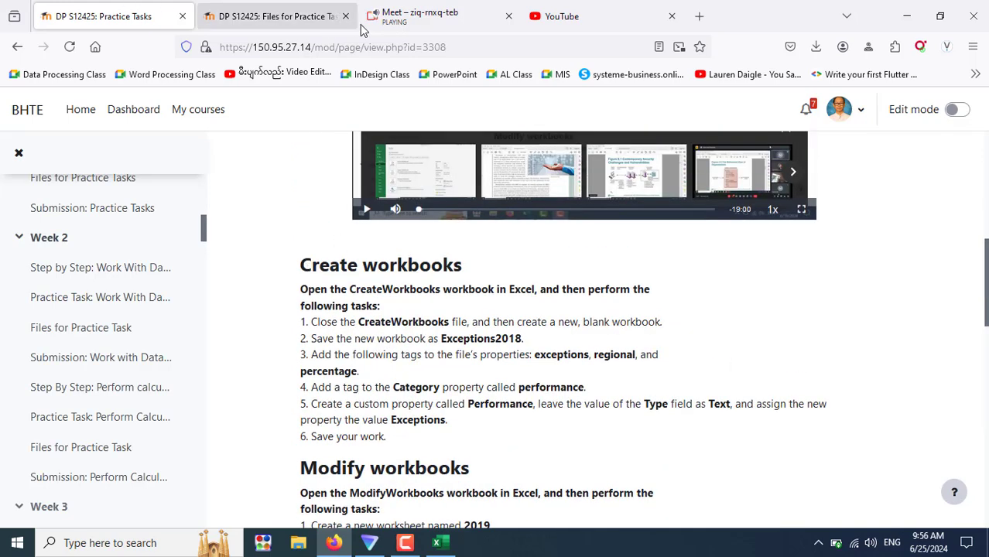
Take over as main presenter and share the entire screen in the Meet call
{"action": "left_click", "coordinate": [431, 23]}
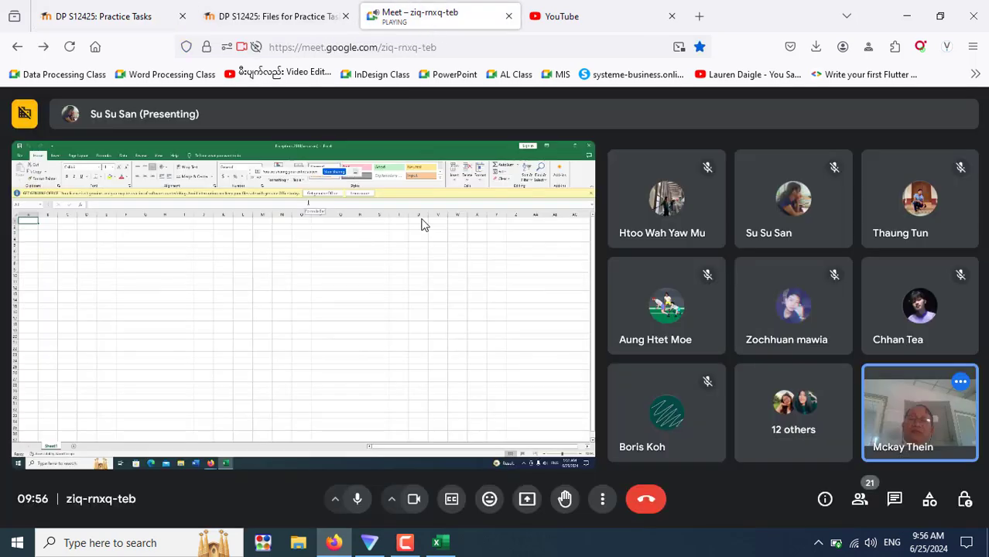
{"action": "left_click", "coordinate": [527, 502]}
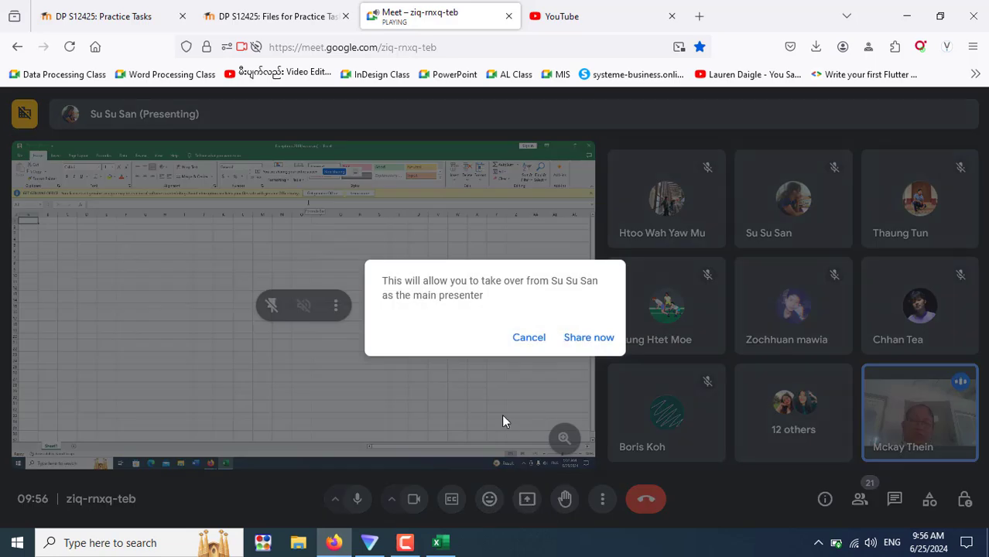
{"action": "left_click", "coordinate": [597, 343]}
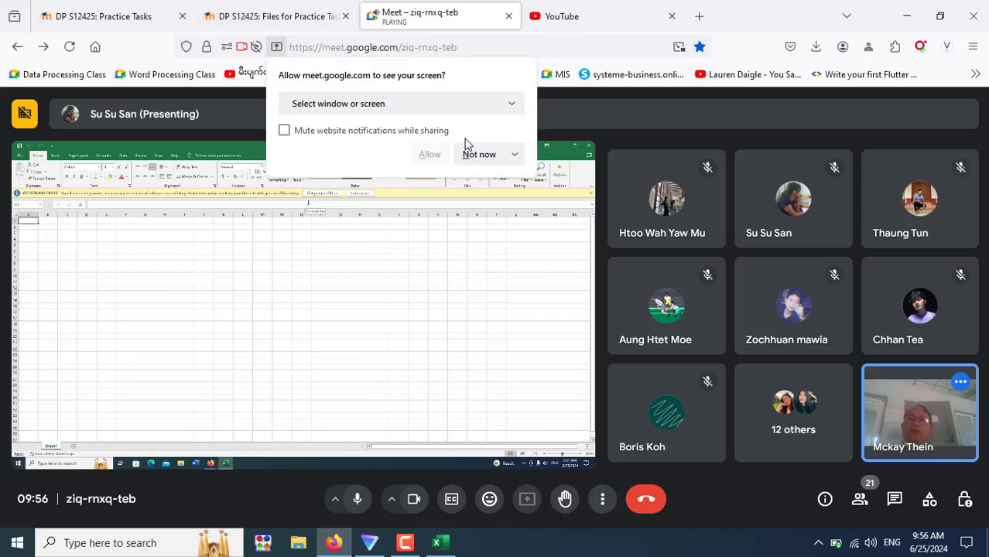
{"action": "left_click", "coordinate": [459, 100]}
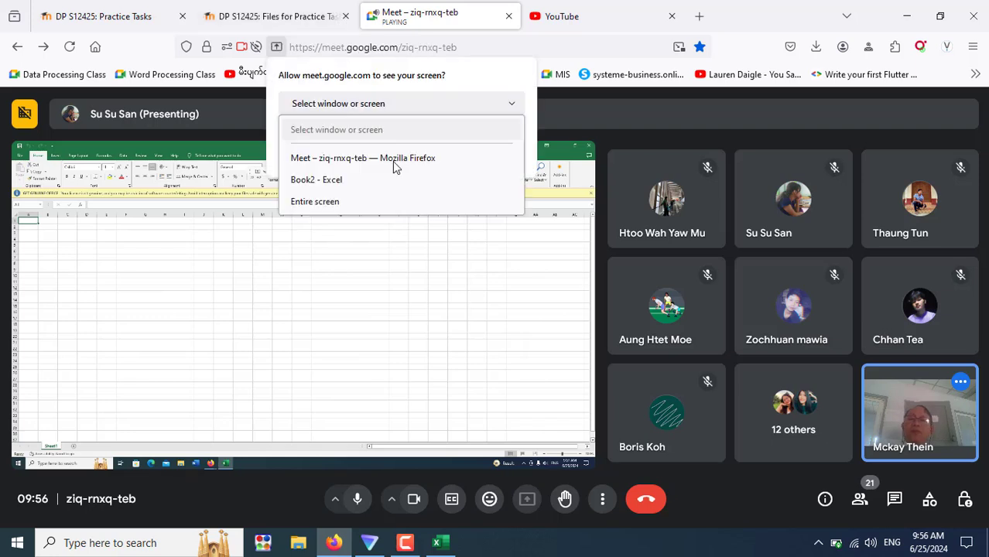
{"action": "left_click", "coordinate": [353, 202]}
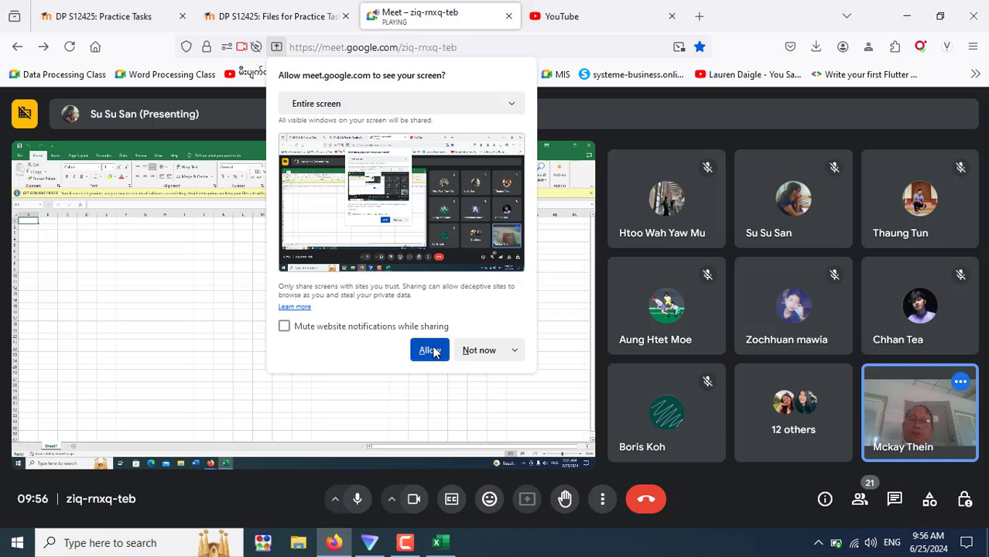
{"action": "left_click", "coordinate": [431, 350]}
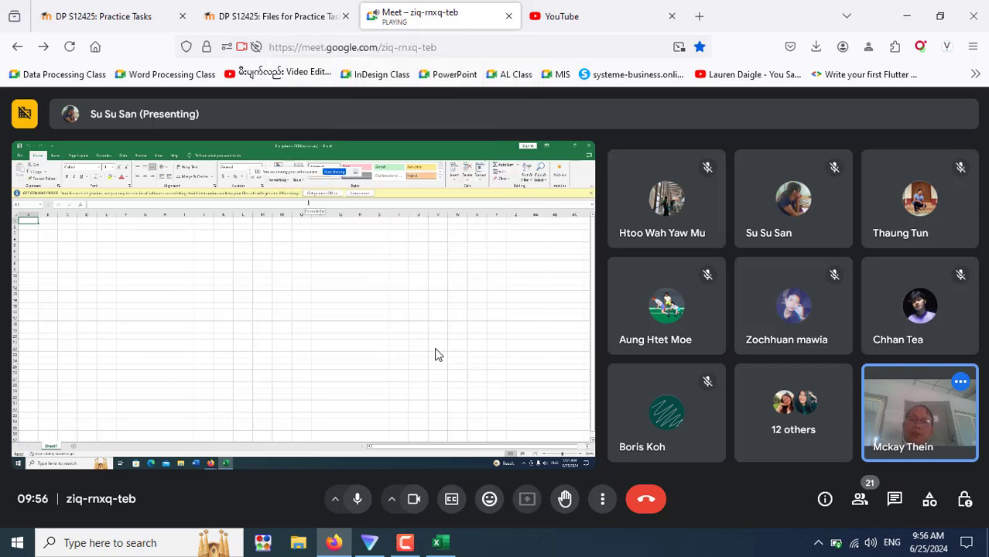
Unpin the presentation tile so the call shows all participants
{"action": "left_click", "coordinate": [140, 25]}
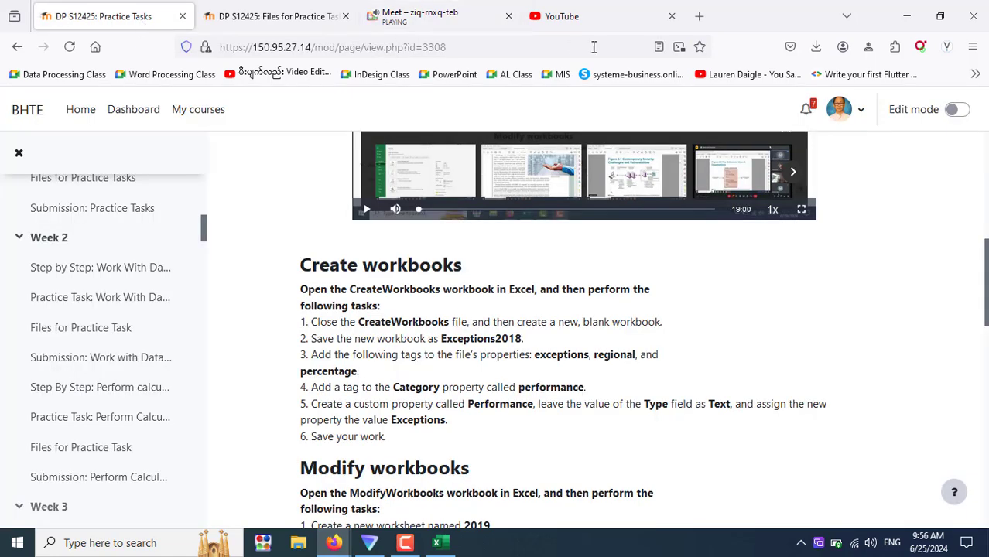
{"action": "left_click", "coordinate": [435, 18]}
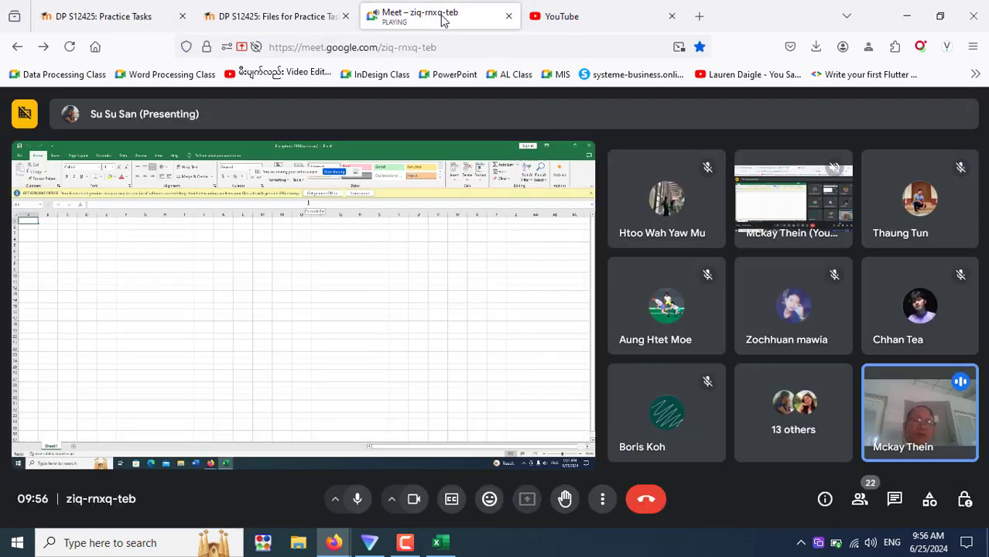
{"action": "mouse_move", "coordinate": [363, 353]}
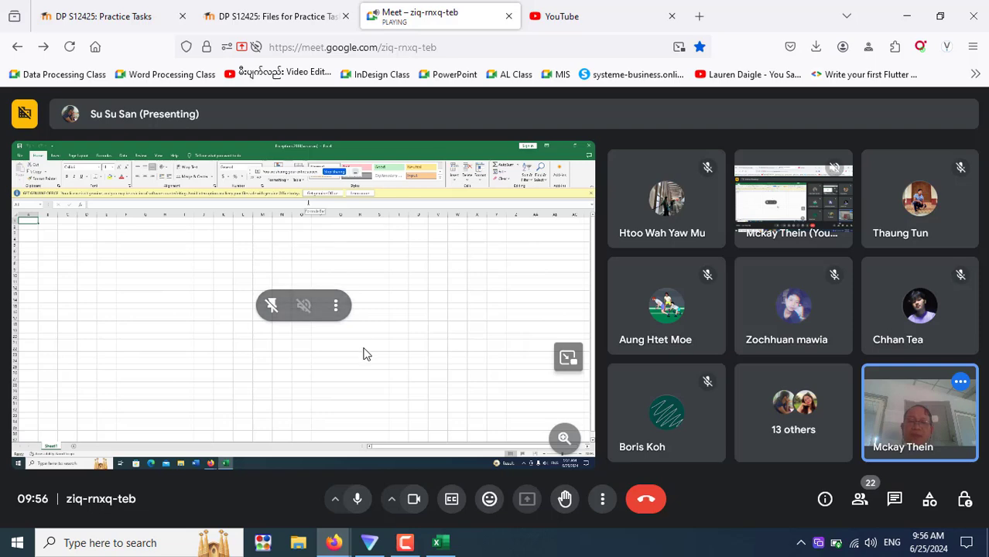
{"action": "left_click", "coordinate": [270, 310]}
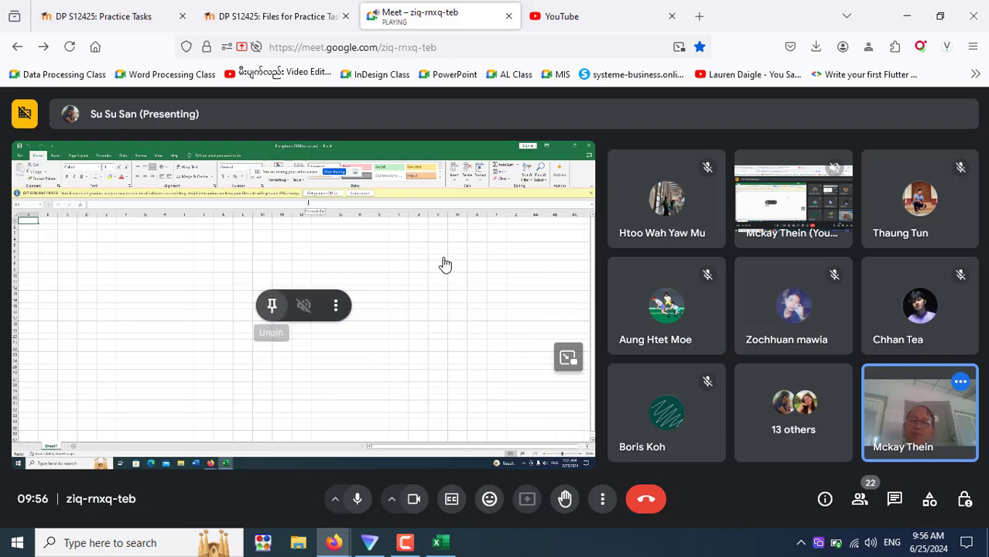
Return to the Practice Tasks page and go over the Create workbooks instructions
{"action": "left_click", "coordinate": [150, 20]}
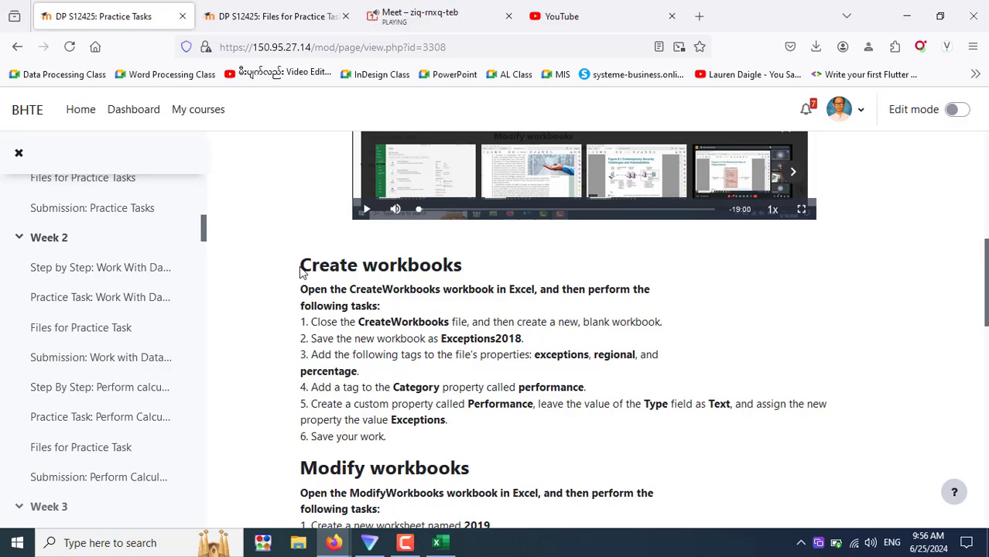
{"action": "left_click_drag", "start_coordinate": [300, 268], "coordinate": [573, 481]}
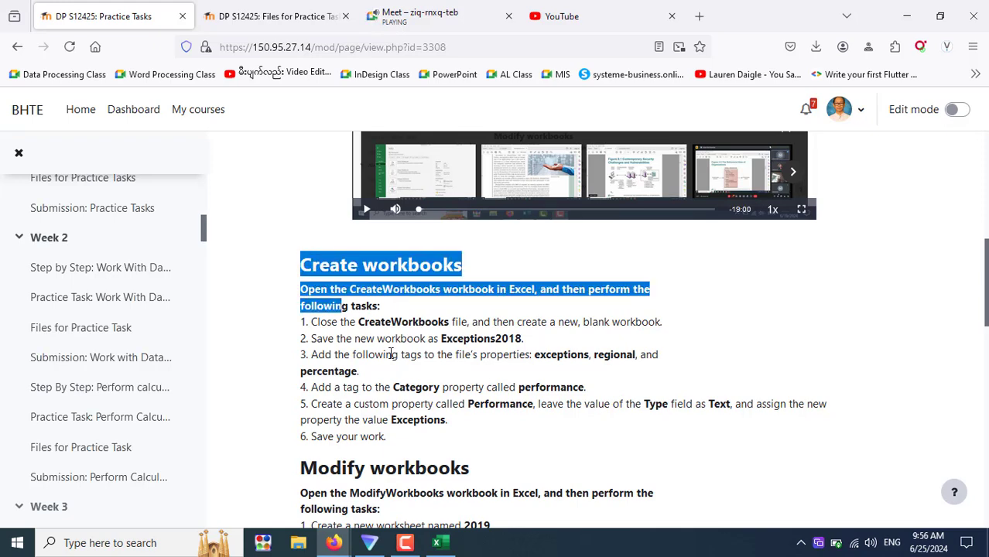
{"action": "left_click", "coordinate": [573, 481]}
{"action": "scroll", "coordinate": [580, 473], "scroll_direction": "down", "scroll_amount": 5}
{"action": "scroll", "coordinate": [604, 441], "scroll_direction": "down", "scroll_amount": 5}
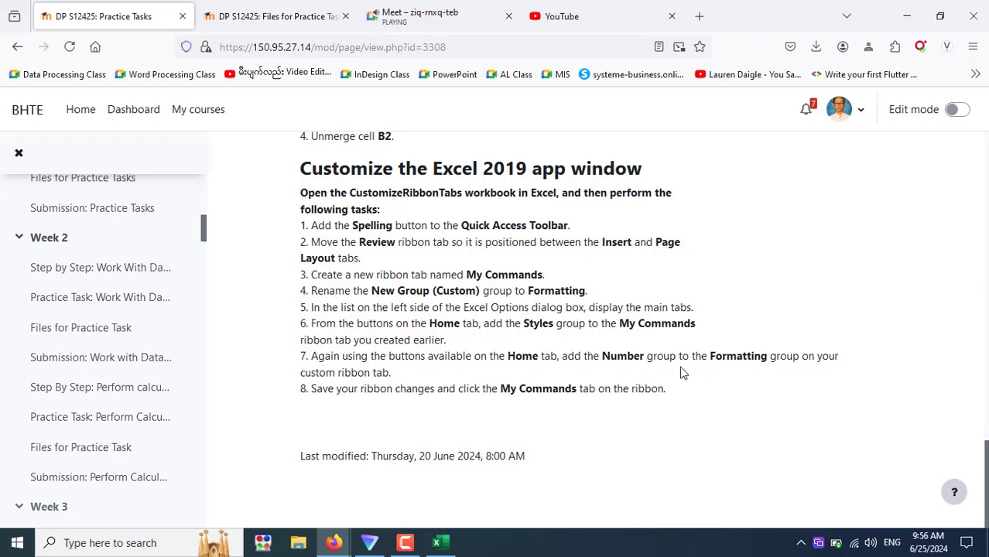
Review the Customize the Excel 2019 app window task and scroll down to Modify worksheets
{"action": "left_click", "coordinate": [684, 395], "text": "shift"}
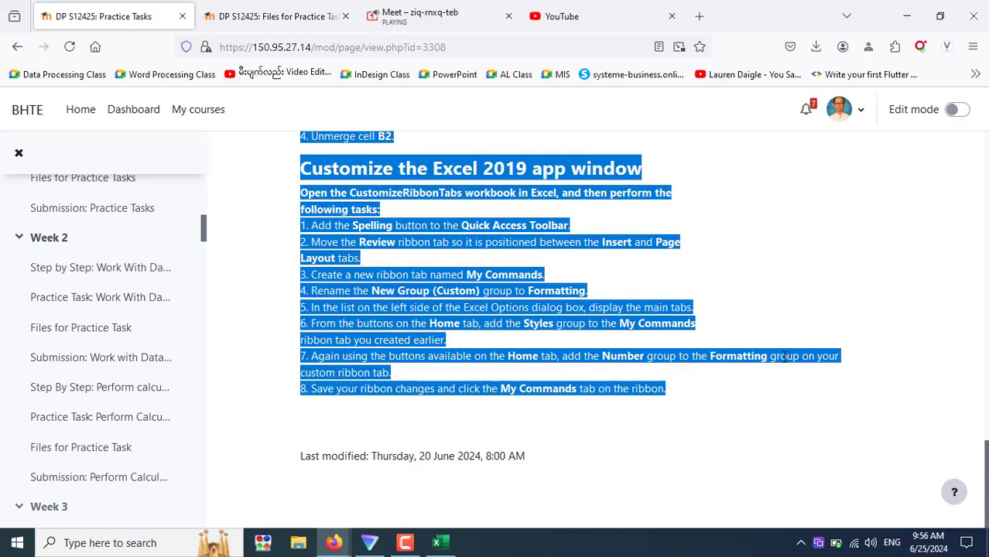
{"action": "scroll", "coordinate": [770, 377], "scroll_direction": "up", "scroll_amount": 10}
{"action": "scroll", "coordinate": [766, 377], "scroll_direction": "up", "scroll_amount": 10}
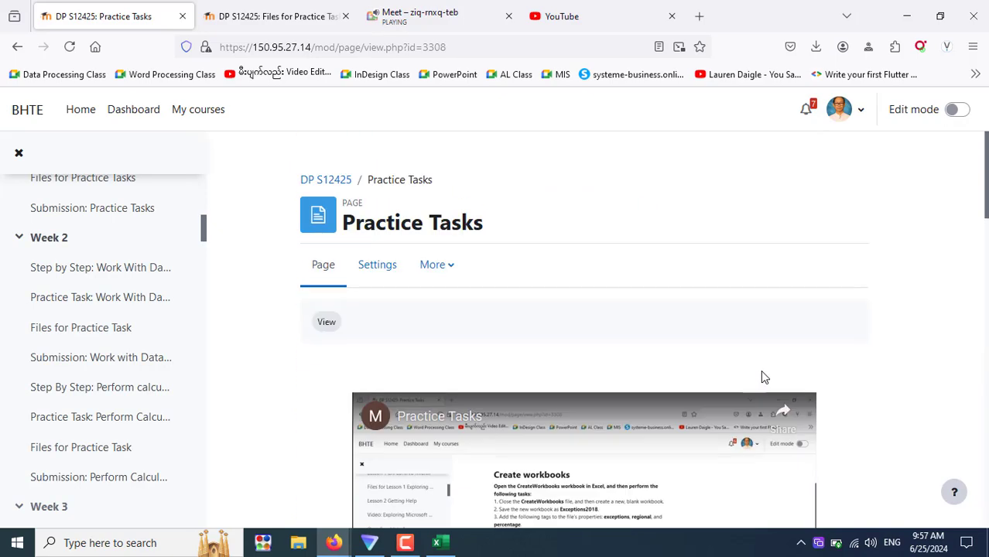
{"action": "scroll", "coordinate": [760, 377], "scroll_direction": "down", "scroll_amount": 5}
{"action": "left_click", "coordinate": [828, 368]}
{"action": "scroll", "coordinate": [697, 370], "scroll_direction": "up", "scroll_amount": 3}
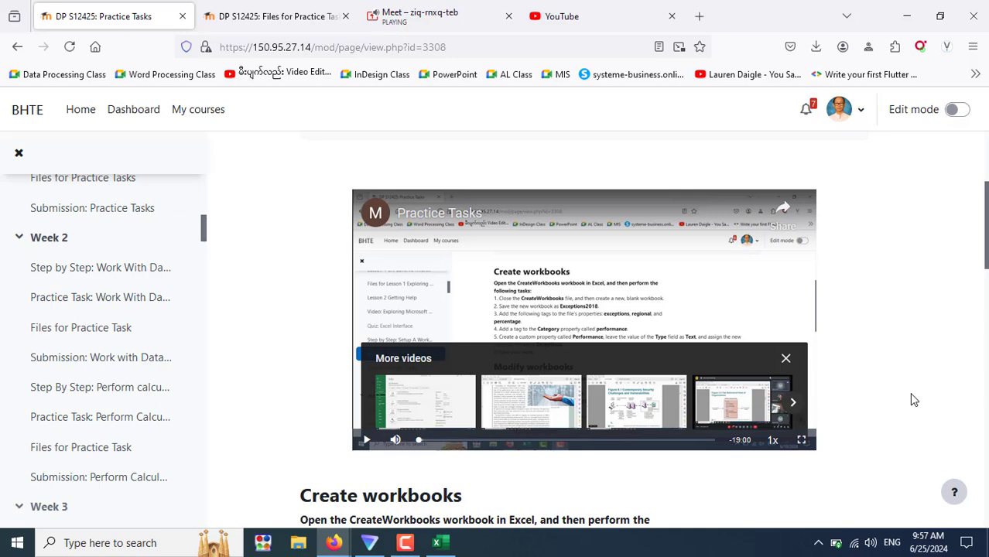
{"action": "scroll", "coordinate": [909, 393], "scroll_direction": "down", "scroll_amount": 3}
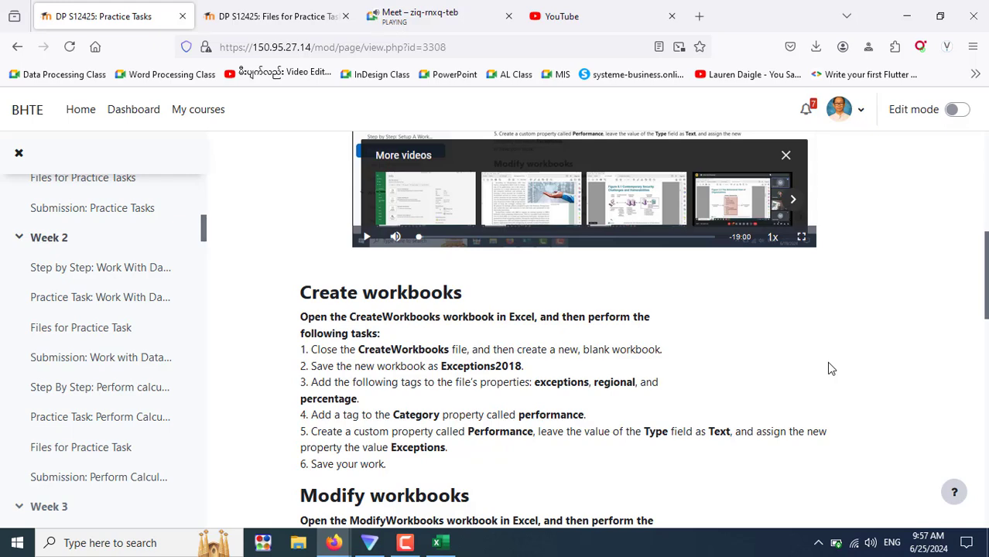
{"action": "scroll", "coordinate": [828, 362], "scroll_direction": "down", "scroll_amount": 5}
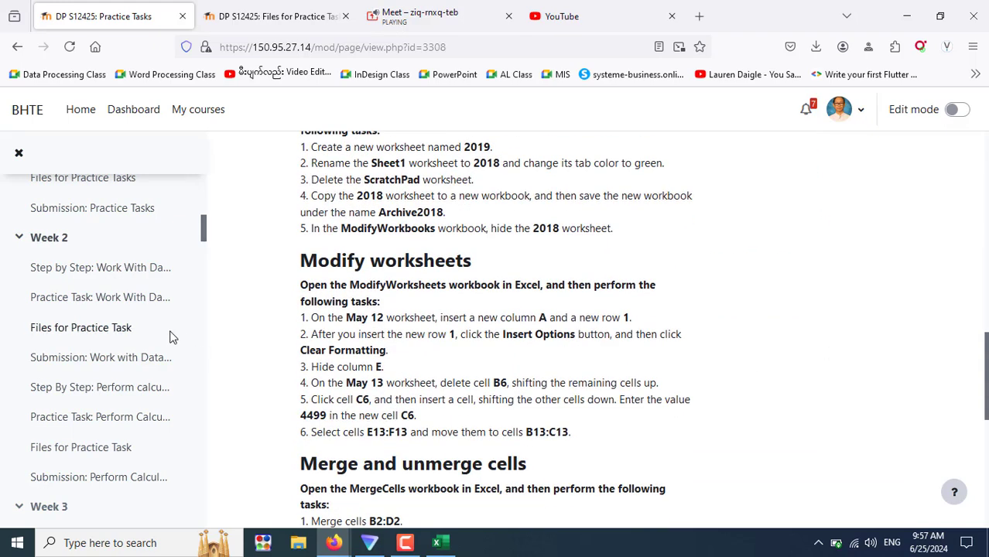
{"action": "scroll", "coordinate": [151, 336], "scroll_direction": "down", "scroll_amount": 3}
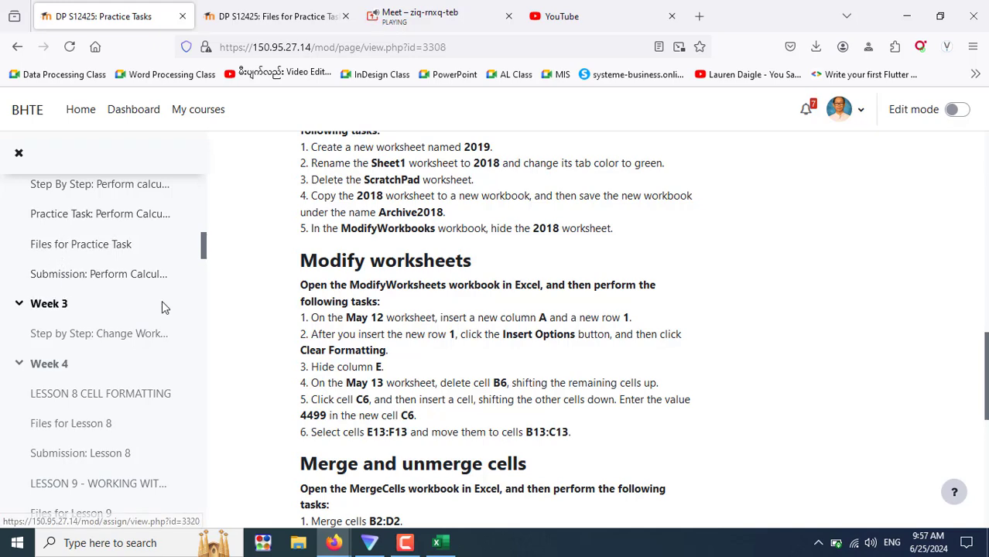
{"action": "scroll", "coordinate": [161, 300], "scroll_direction": "up", "scroll_amount": 5}
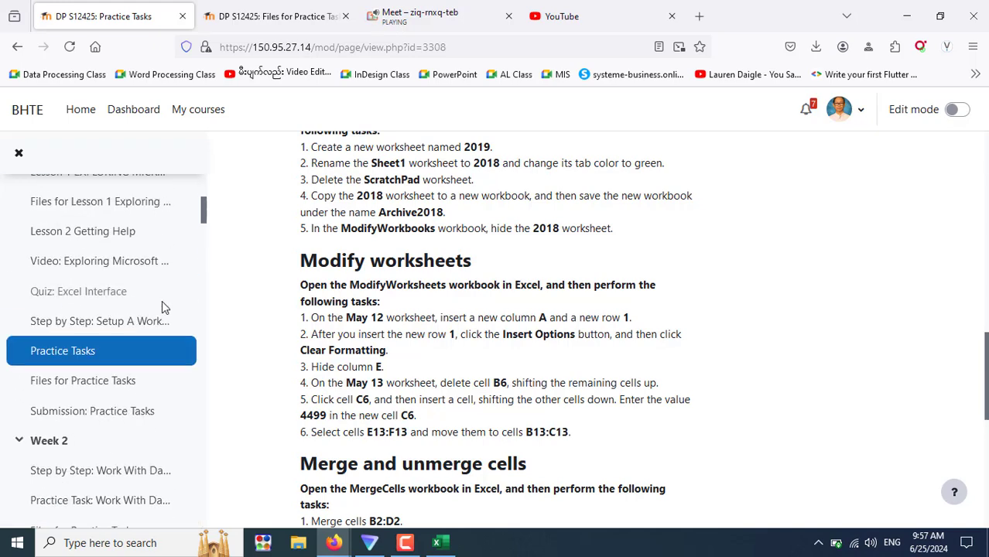
Open the Submission: Practice Tasks assignment and view all student submissions
{"action": "left_click", "coordinate": [75, 416]}
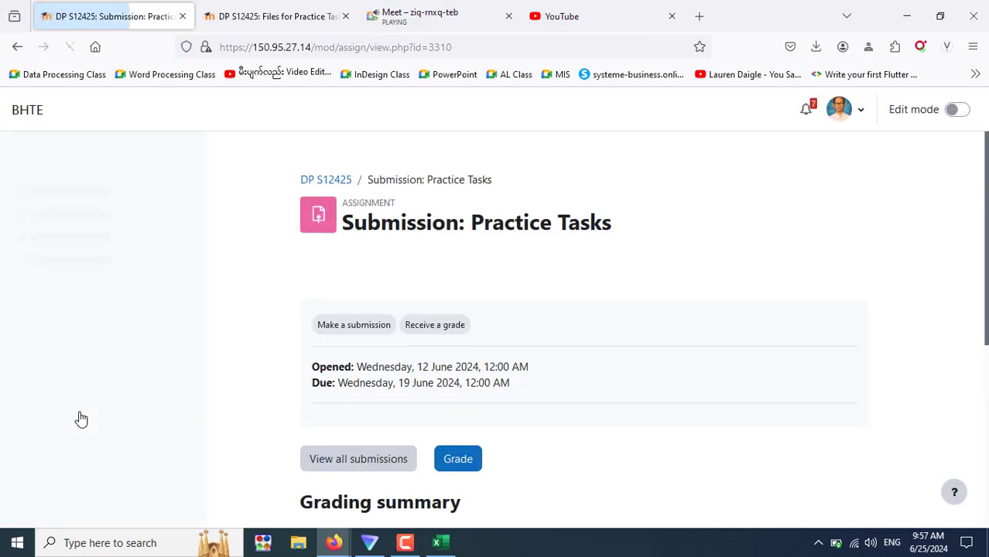
{"action": "scroll", "coordinate": [526, 251], "scroll_direction": "down", "scroll_amount": 3}
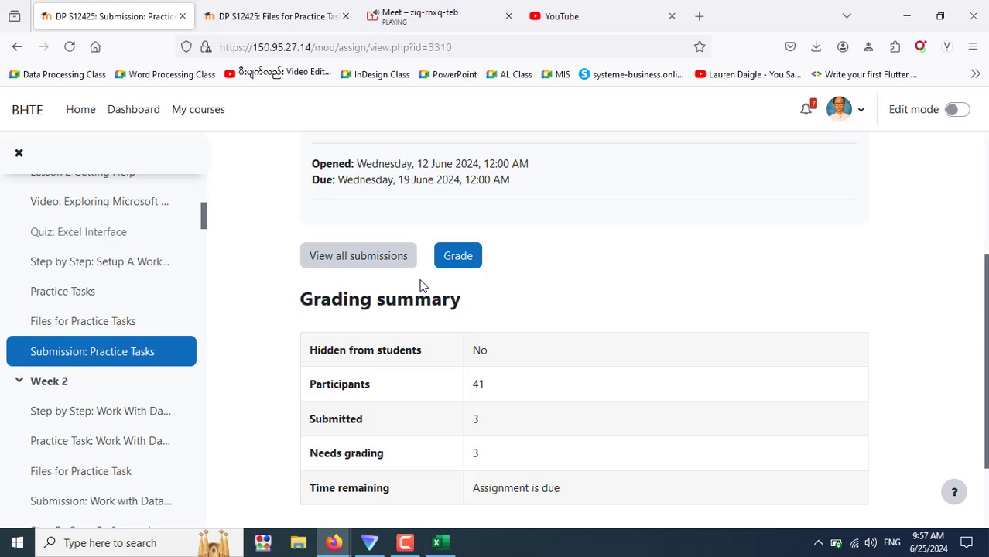
{"action": "left_click", "coordinate": [378, 269]}
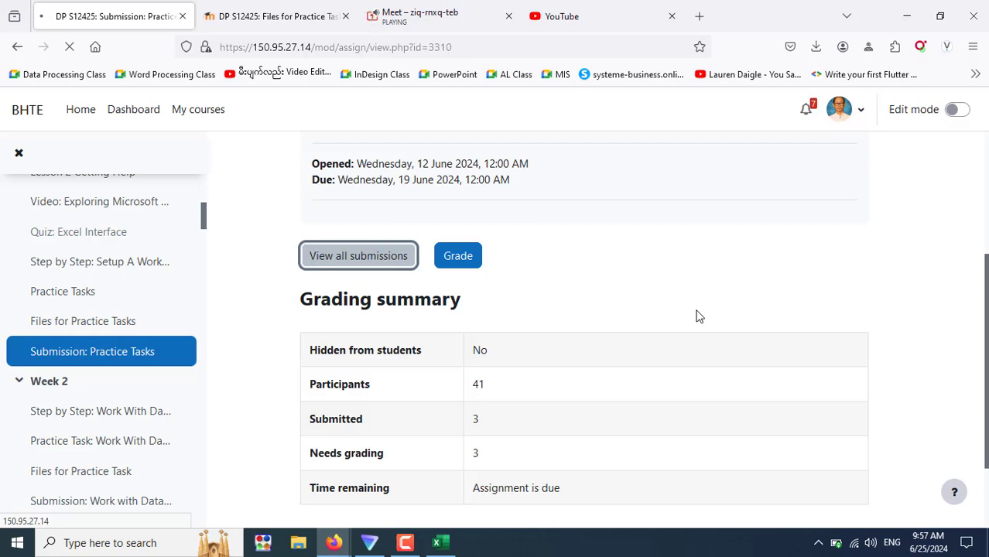
Sort the submissions table by Status and scroll through the rows
{"action": "scroll", "coordinate": [698, 316], "scroll_direction": "down", "scroll_amount": 2}
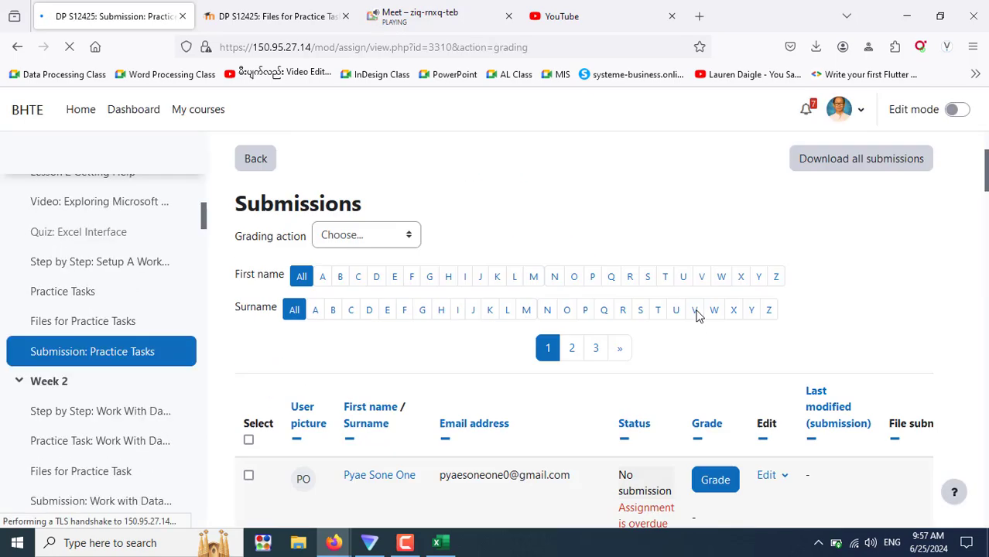
{"action": "scroll", "coordinate": [698, 315], "scroll_direction": "down", "scroll_amount": 3}
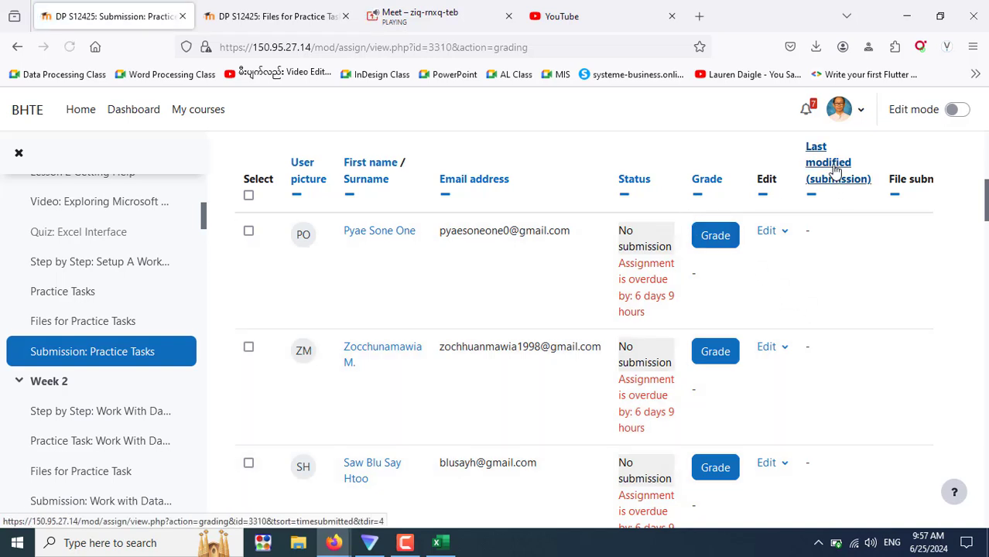
{"action": "left_click", "coordinate": [633, 182]}
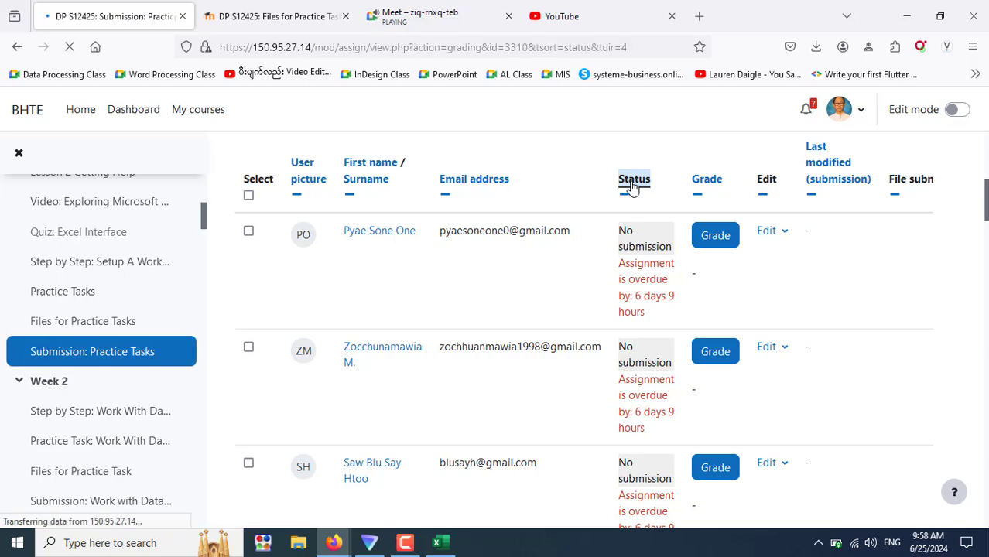
{"action": "scroll", "coordinate": [781, 302], "scroll_direction": "down", "scroll_amount": 3}
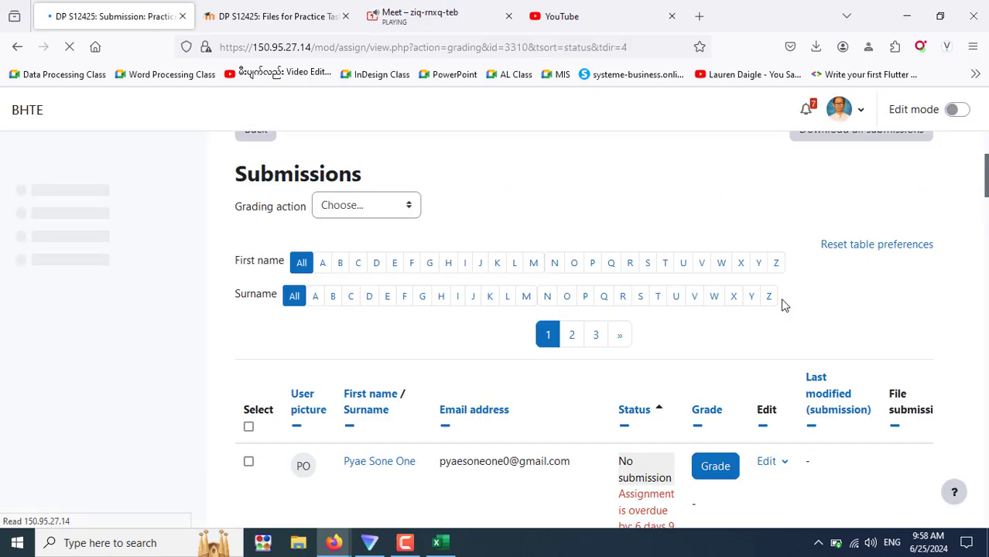
{"action": "scroll", "coordinate": [733, 317], "scroll_direction": "down", "scroll_amount": 10}
{"action": "scroll", "coordinate": [732, 317], "scroll_direction": "down", "scroll_amount": 5}
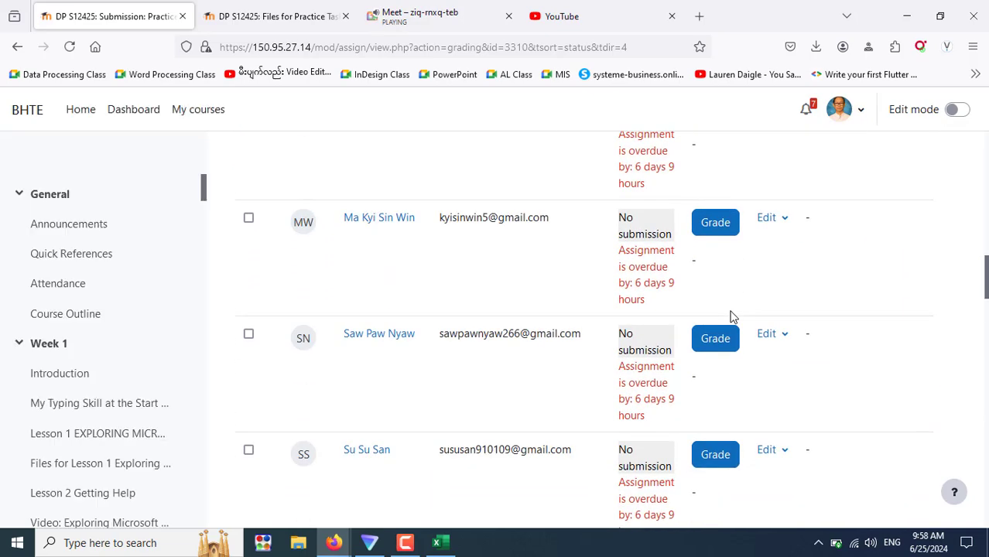
{"action": "scroll", "coordinate": [733, 317], "scroll_direction": "down", "scroll_amount": 2}
{"action": "scroll", "coordinate": [733, 316], "scroll_direction": "down", "scroll_amount": 5}
{"action": "scroll", "coordinate": [733, 317], "scroll_direction": "down", "scroll_amount": 5}
{"action": "scroll", "coordinate": [732, 316], "scroll_direction": "down", "scroll_amount": 5}
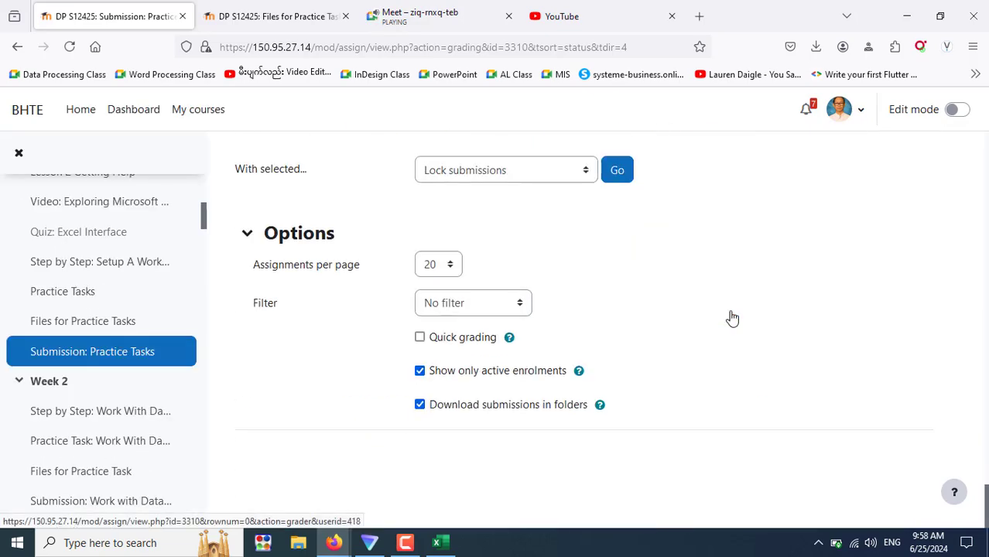
{"action": "scroll", "coordinate": [733, 317], "scroll_direction": "up", "scroll_amount": 5}
{"action": "scroll", "coordinate": [732, 317], "scroll_direction": "up", "scroll_amount": 10}
{"action": "scroll", "coordinate": [733, 316], "scroll_direction": "up", "scroll_amount": 5}
{"action": "scroll", "coordinate": [733, 316], "scroll_direction": "up", "scroll_amount": 5}
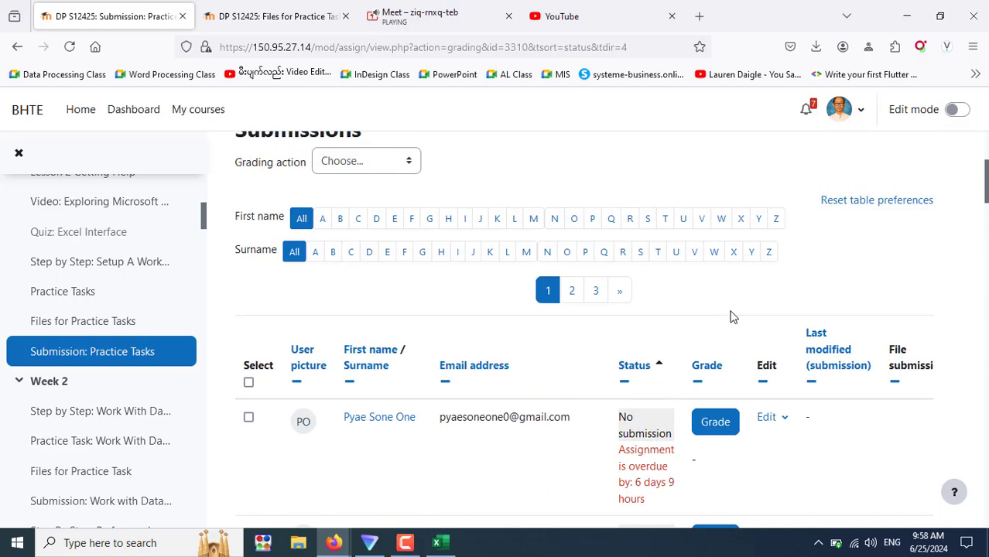
Re-sort the table by 'Last modified (submission)' and scroll through the results
{"action": "left_click", "coordinate": [827, 377]}
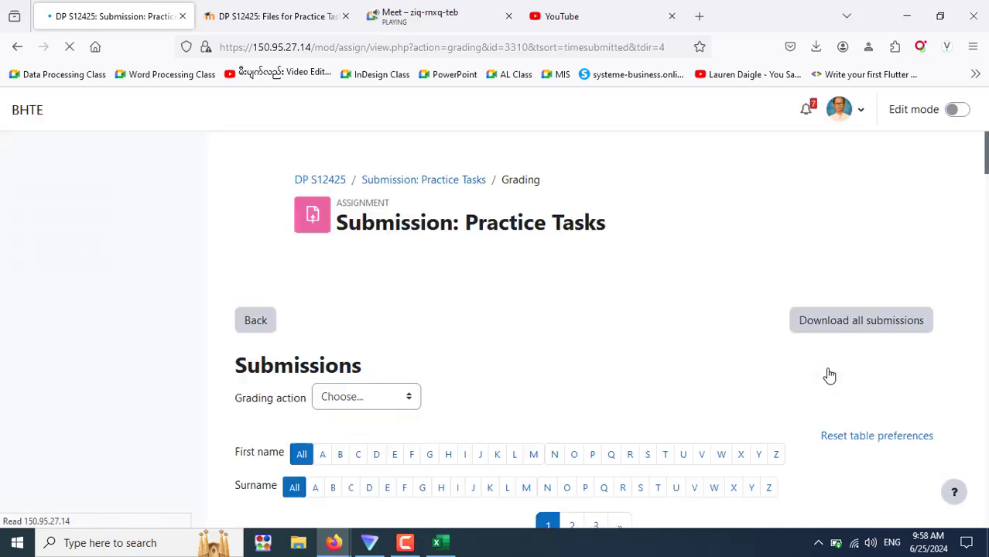
{"action": "scroll", "coordinate": [827, 375], "scroll_direction": "down", "scroll_amount": 5}
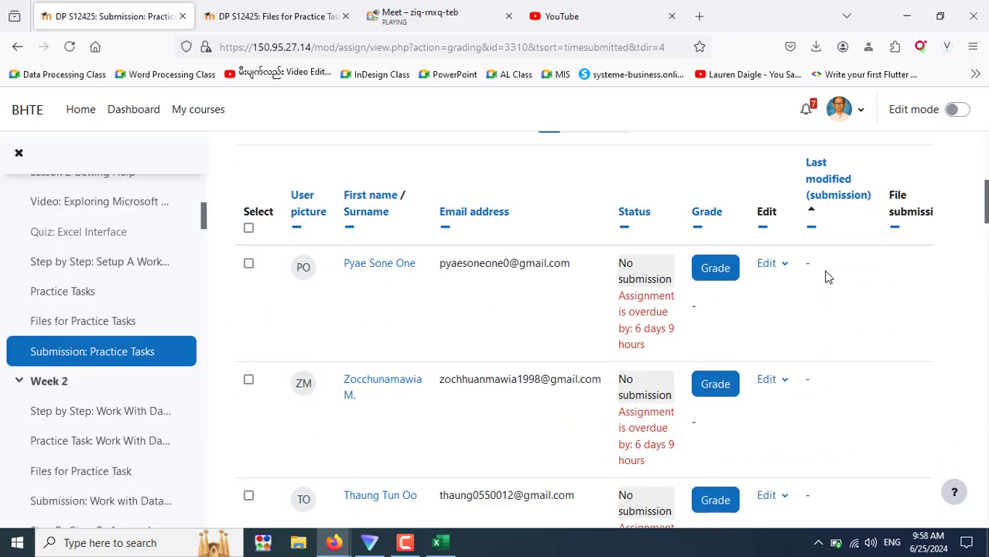
{"action": "scroll", "coordinate": [827, 277], "scroll_direction": "down", "scroll_amount": 4}
{"action": "scroll", "coordinate": [828, 277], "scroll_direction": "down", "scroll_amount": 1}
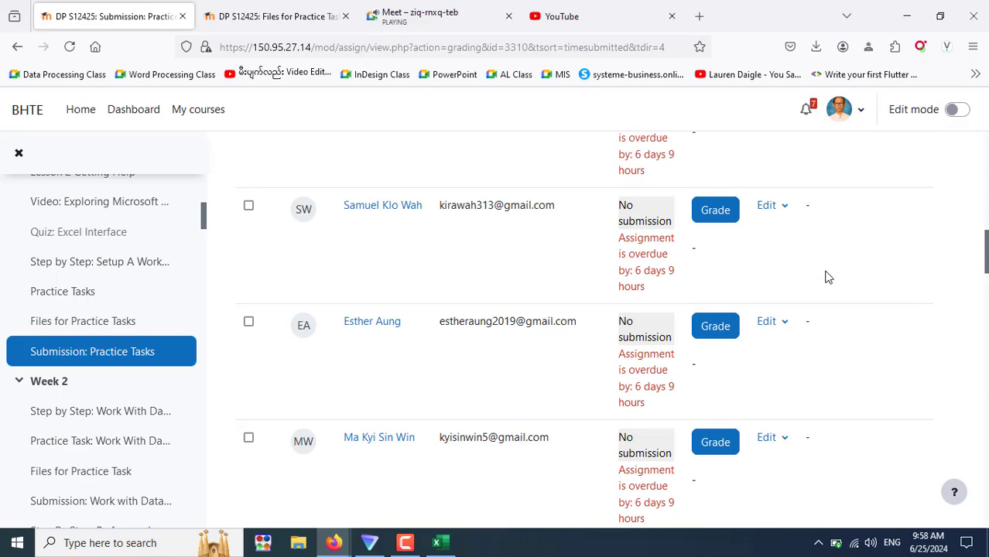
{"action": "scroll", "coordinate": [827, 277], "scroll_direction": "down", "scroll_amount": 5}
{"action": "scroll", "coordinate": [827, 277], "scroll_direction": "down", "scroll_amount": 5}
{"action": "scroll", "coordinate": [826, 276], "scroll_direction": "down", "scroll_amount": 5}
{"action": "scroll", "coordinate": [735, 240], "scroll_direction": "down", "scroll_amount": 3}
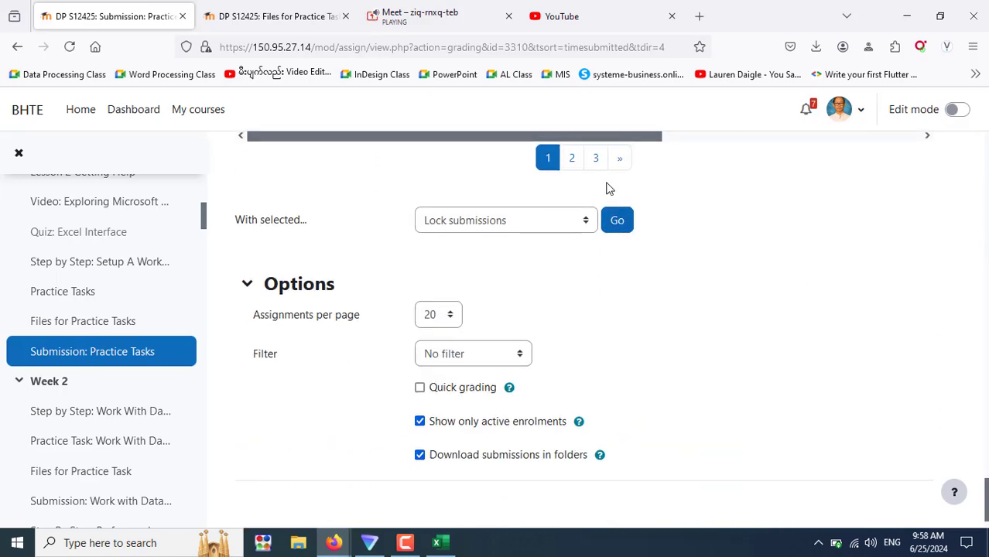
Go to page 2 of the submissions table and scroll through its rows
{"action": "left_click", "coordinate": [570, 162]}
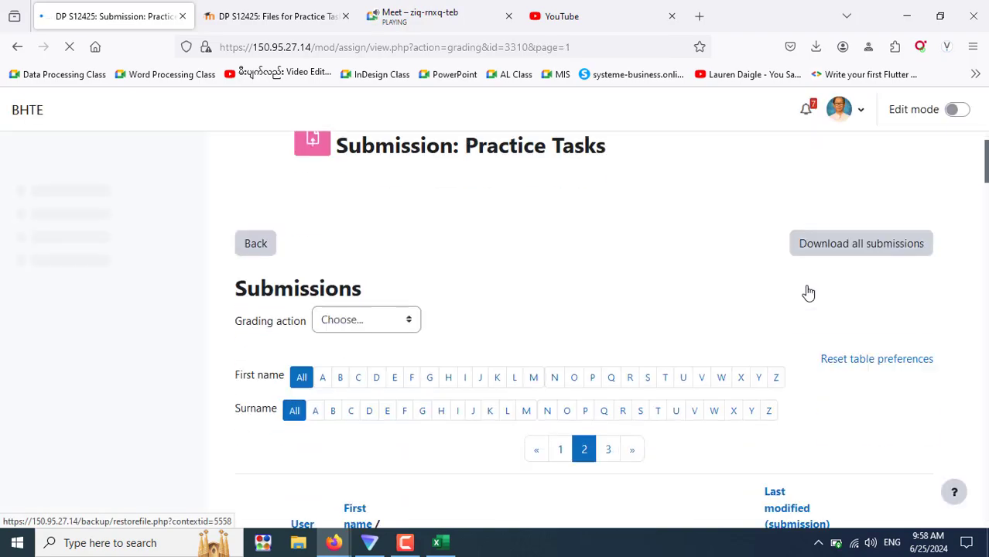
{"action": "scroll", "coordinate": [807, 292], "scroll_direction": "down", "scroll_amount": 4}
{"action": "scroll", "coordinate": [808, 293], "scroll_direction": "down", "scroll_amount": 5}
{"action": "scroll", "coordinate": [808, 292], "scroll_direction": "down", "scroll_amount": 5}
{"action": "scroll", "coordinate": [808, 293], "scroll_direction": "down", "scroll_amount": 4}
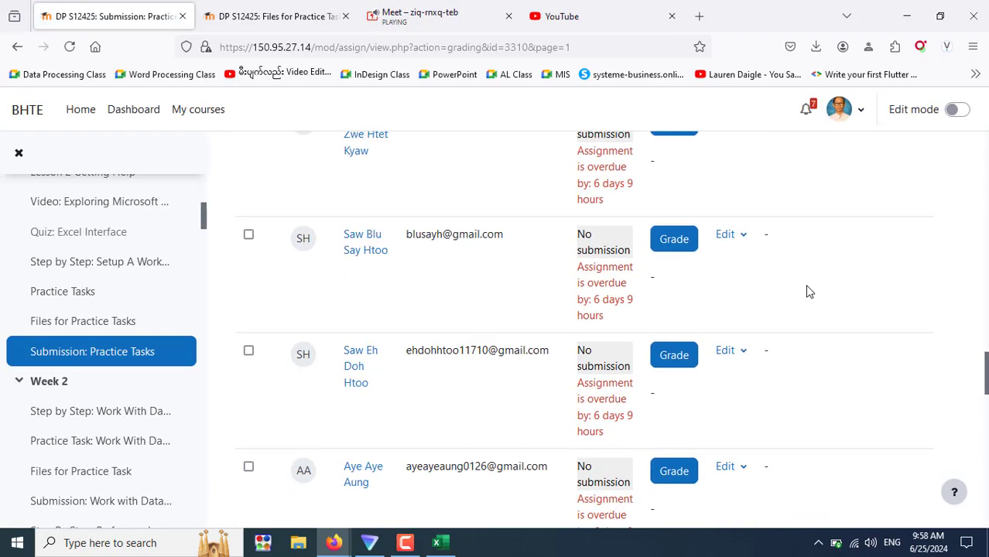
{"action": "scroll", "coordinate": [808, 292], "scroll_direction": "down", "scroll_amount": 5}
{"action": "scroll", "coordinate": [807, 292], "scroll_direction": "down", "scroll_amount": 5}
{"action": "scroll", "coordinate": [808, 292], "scroll_direction": "up", "scroll_amount": 5}
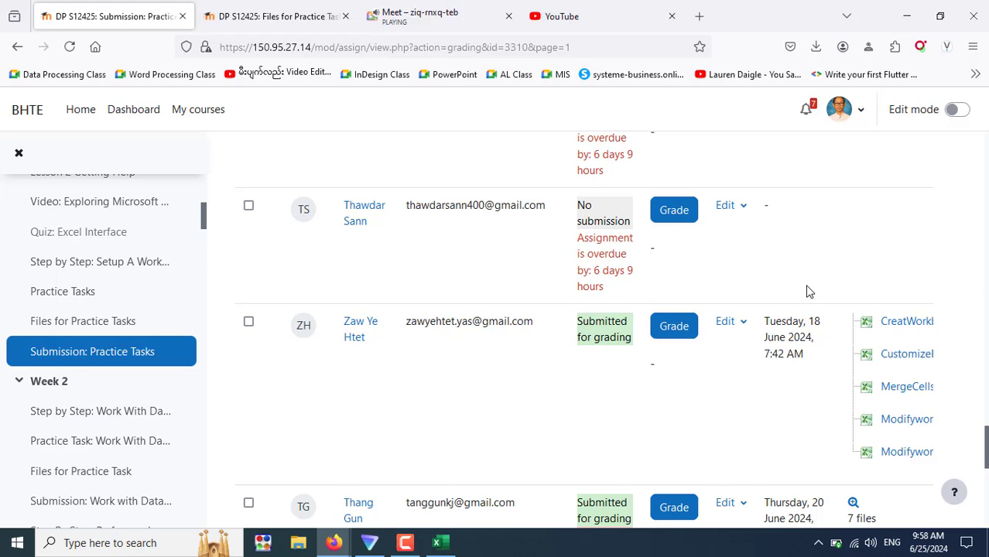
{"action": "scroll", "coordinate": [635, 335], "scroll_direction": "down", "scroll_amount": 5}
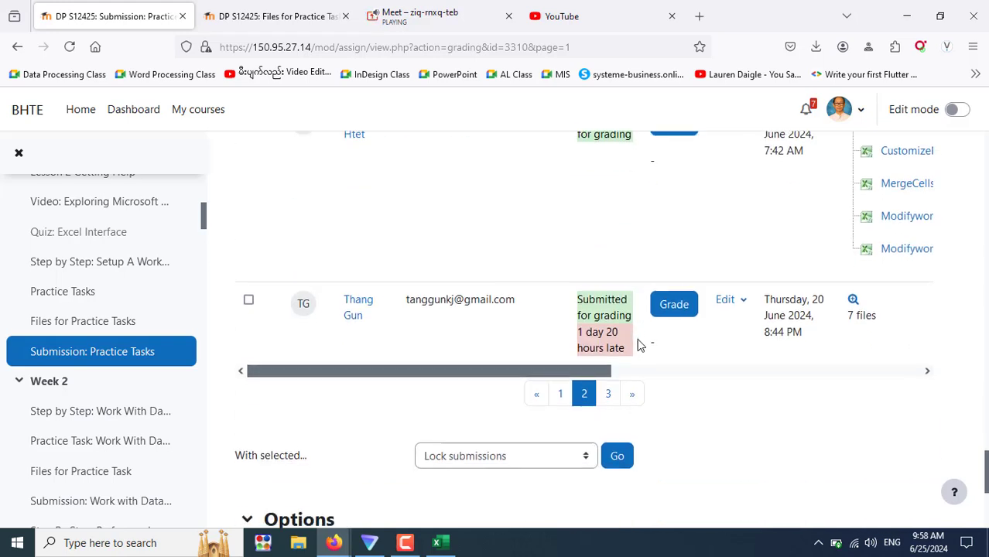
Open page 3 to see the late submission with five practice workbooks
{"action": "left_click", "coordinate": [609, 394]}
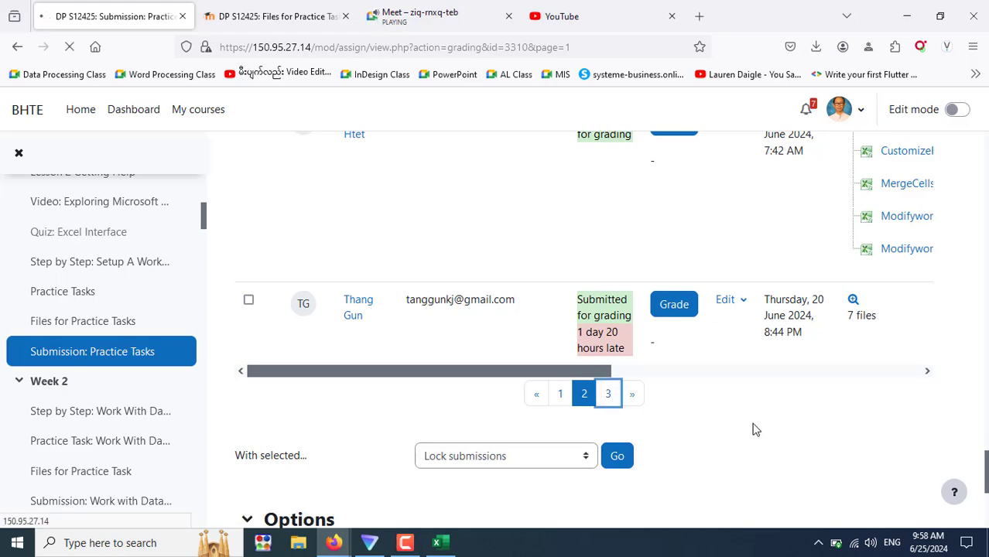
{"action": "scroll", "coordinate": [757, 426], "scroll_direction": "down", "scroll_amount": 5}
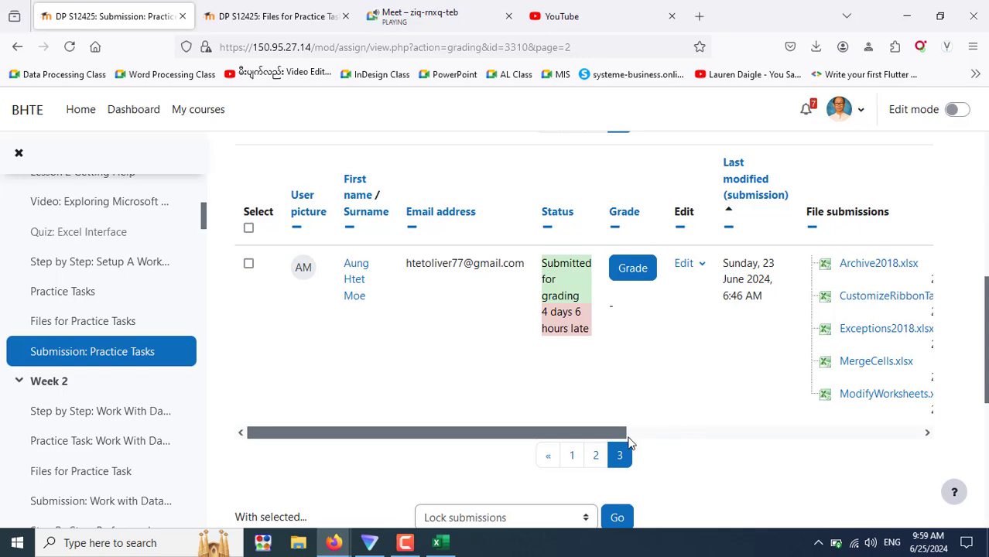
{"action": "scroll", "coordinate": [566, 446], "scroll_direction": "up", "scroll_amount": 3}
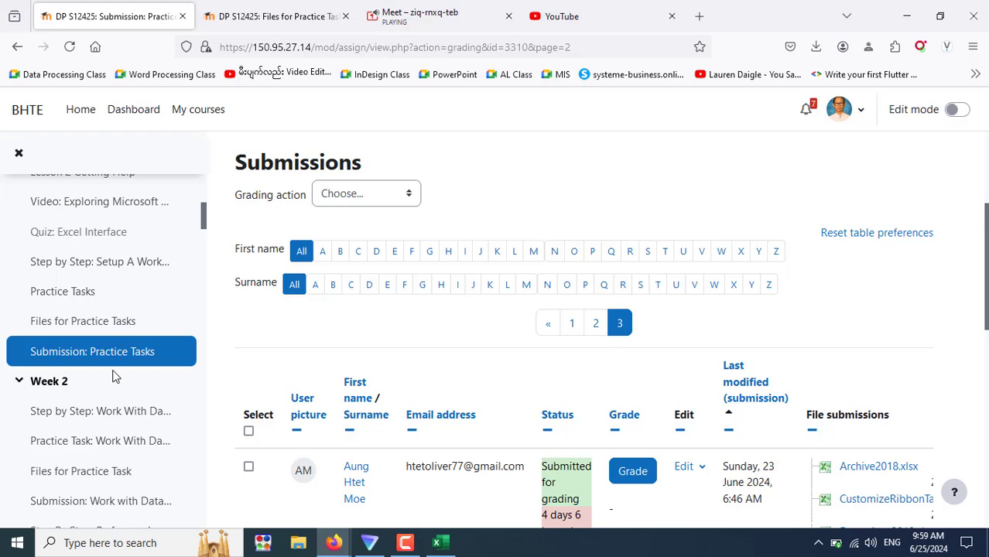
{"action": "scroll", "coordinate": [115, 375], "scroll_direction": "up", "scroll_amount": 5}
{"action": "scroll", "coordinate": [116, 311], "scroll_direction": "down", "scroll_amount": 5}
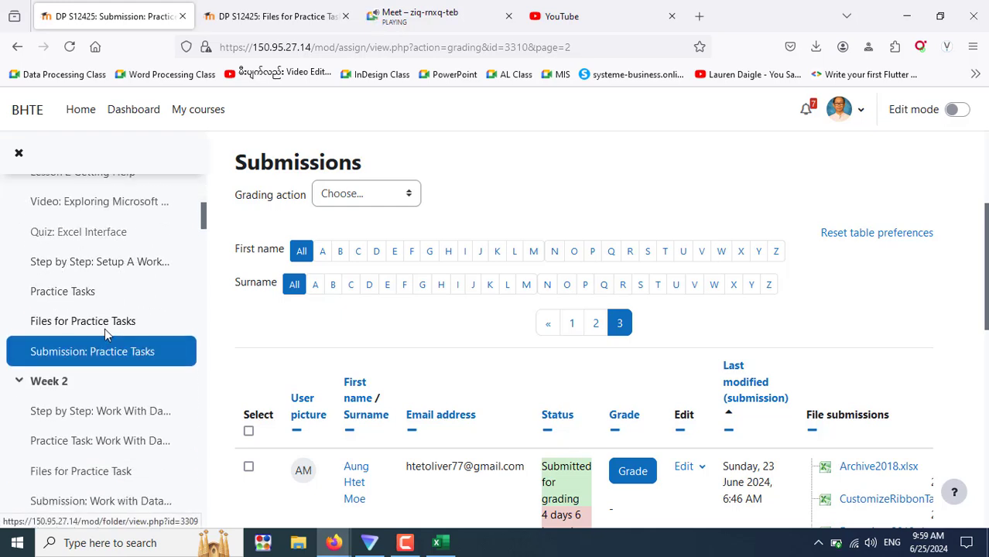
{"action": "scroll", "coordinate": [51, 341], "scroll_direction": "up", "scroll_amount": 5}
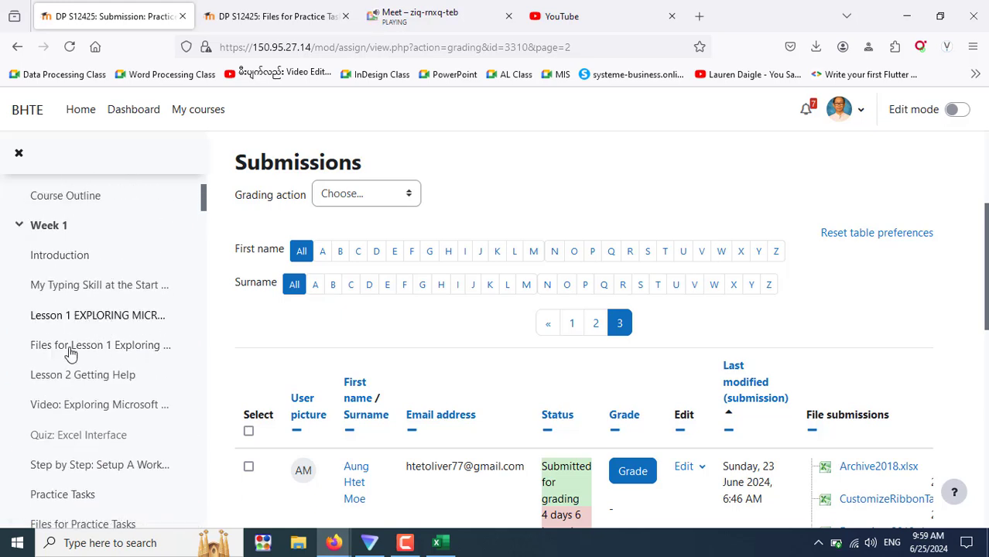
{"action": "scroll", "coordinate": [95, 334], "scroll_direction": "down", "scroll_amount": 2}
{"action": "scroll", "coordinate": [95, 340], "scroll_direction": "down", "scroll_amount": 1}
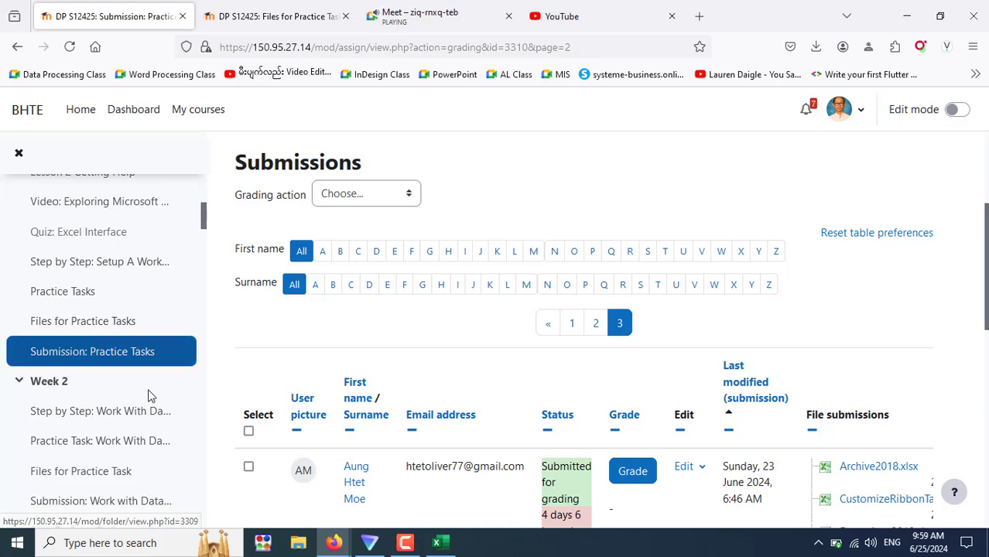
{"action": "scroll", "coordinate": [124, 413], "scroll_direction": "down", "scroll_amount": 3}
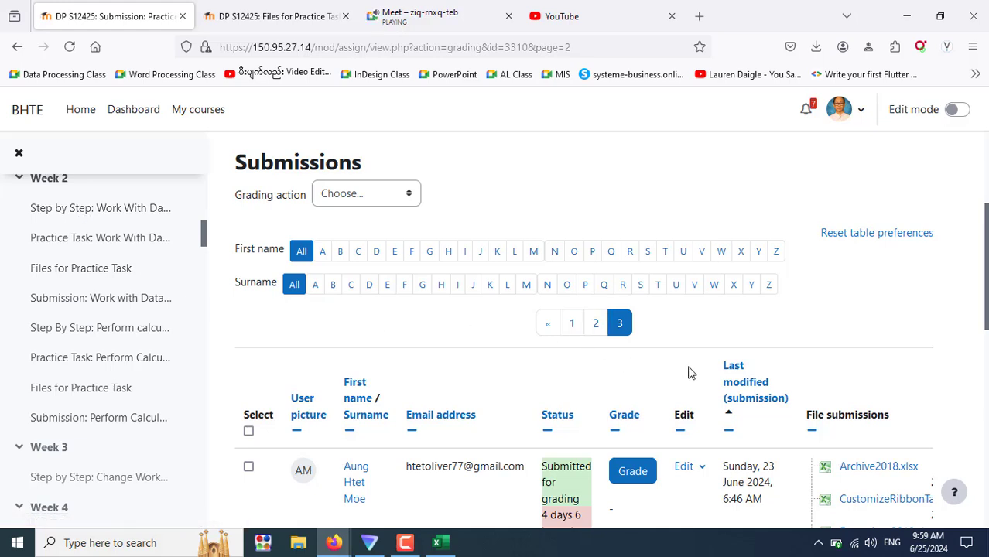
{"action": "scroll", "coordinate": [691, 372], "scroll_direction": "down", "scroll_amount": 3}
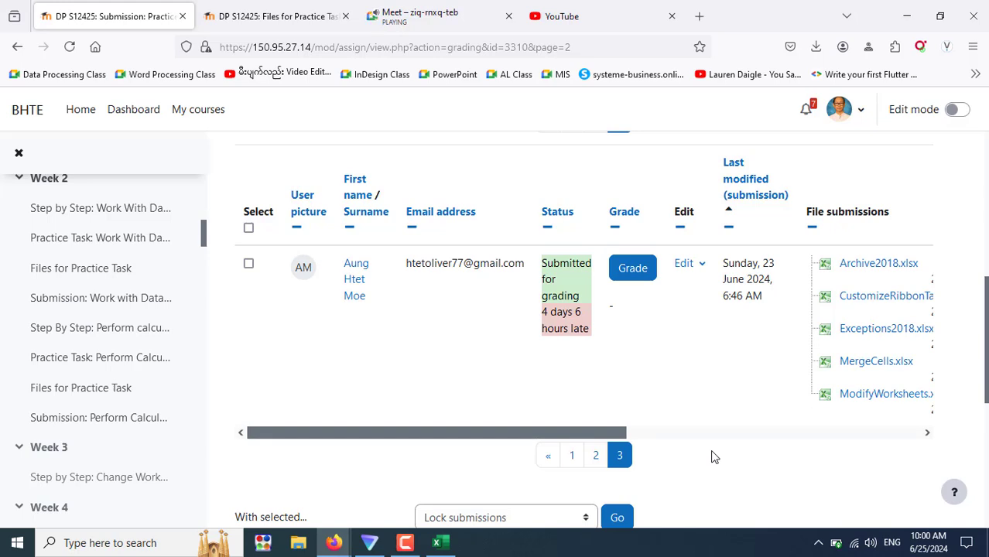
Show the Camtasia Recorder controls, with Delete, Pause and Stop at duration 0:29:48
{"action": "left_click", "coordinate": [402, 547]}
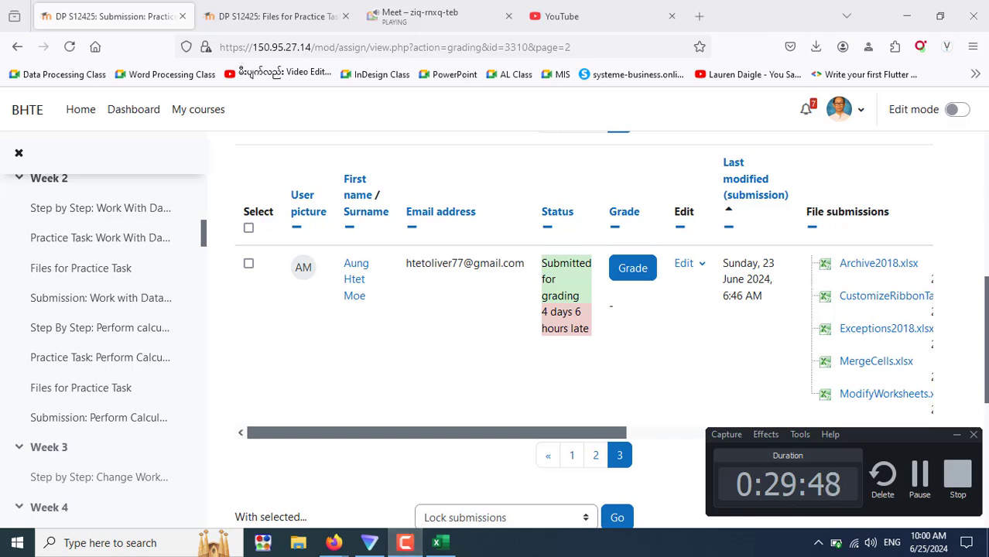